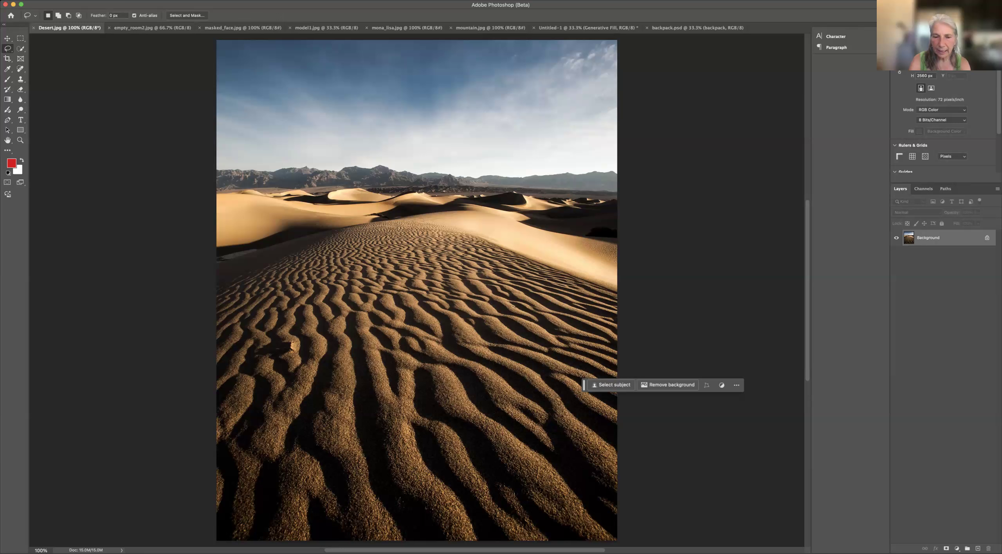
left_click(307, 0)
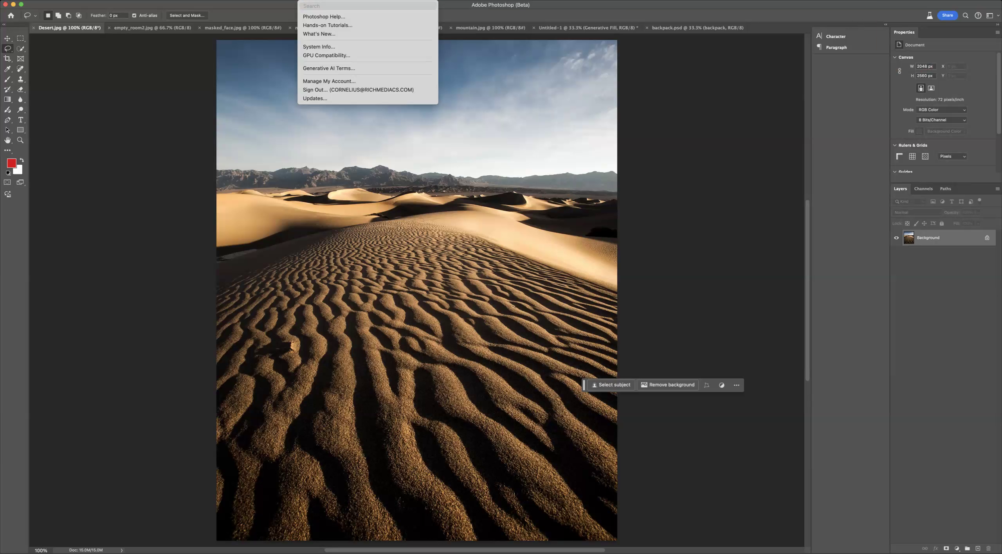
left_click(161, 110)
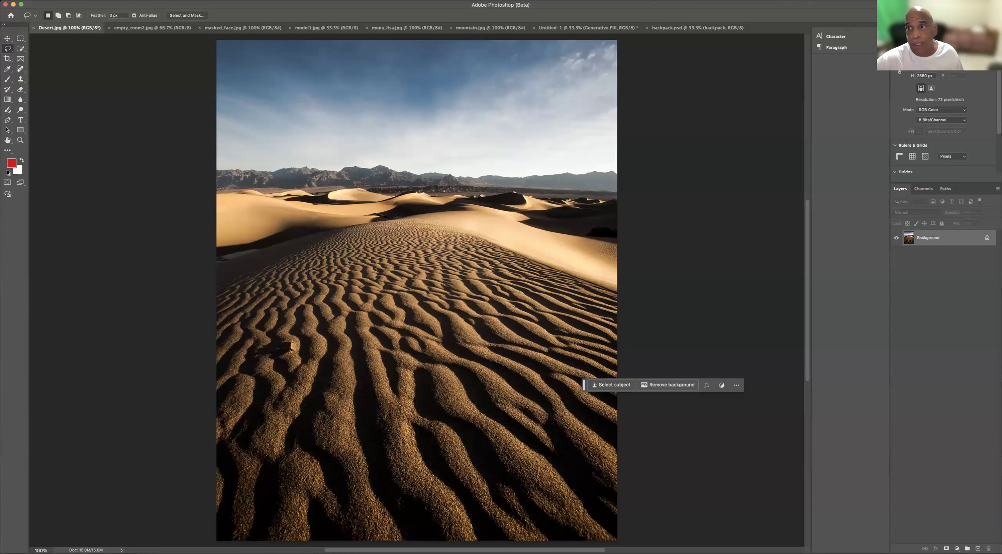
key("super+Tab")
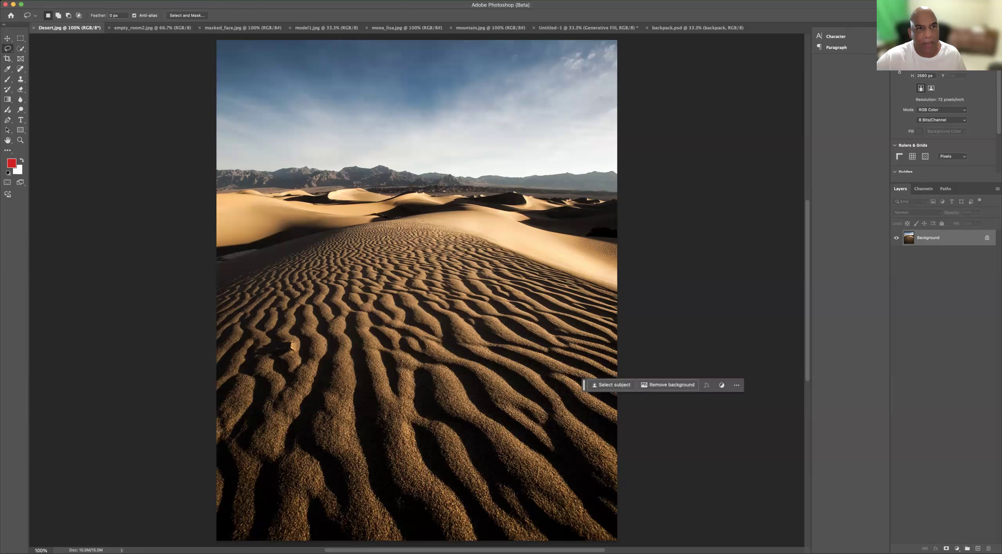
Look through the What's New in Photoshop feature list, view the Generate Similar article, and close the Discover window.
left_click(302, 1)
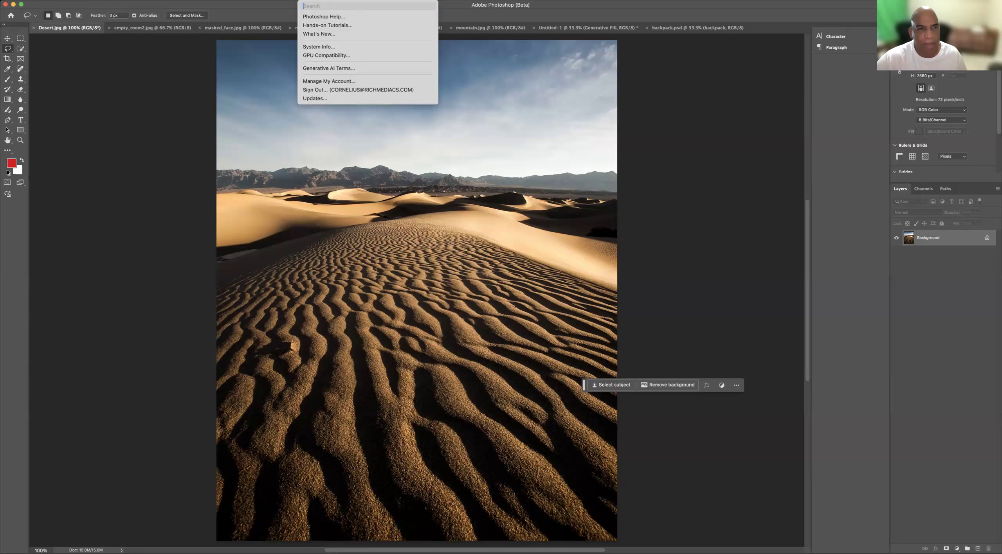
left_click(326, 35)
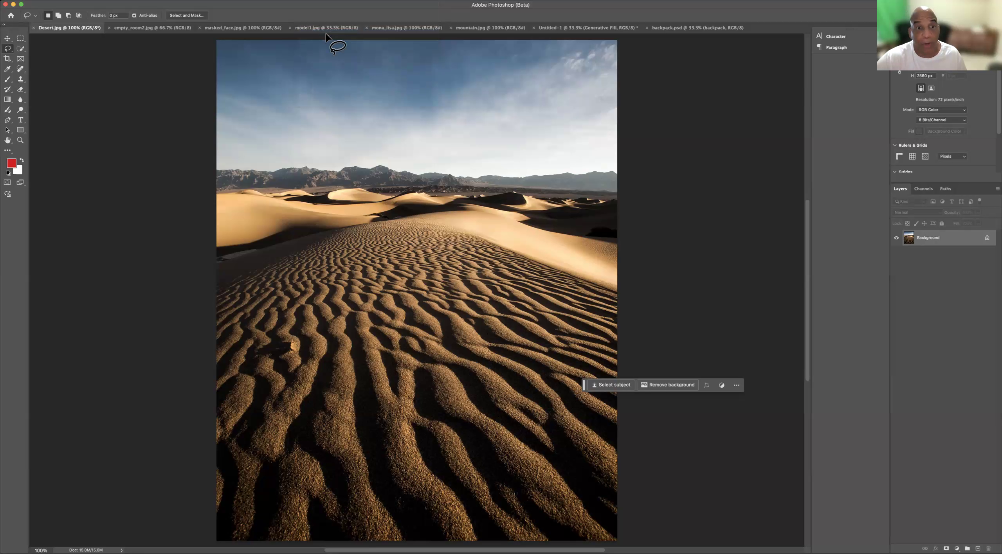
left_click_drag(771, 117, 529, 109)
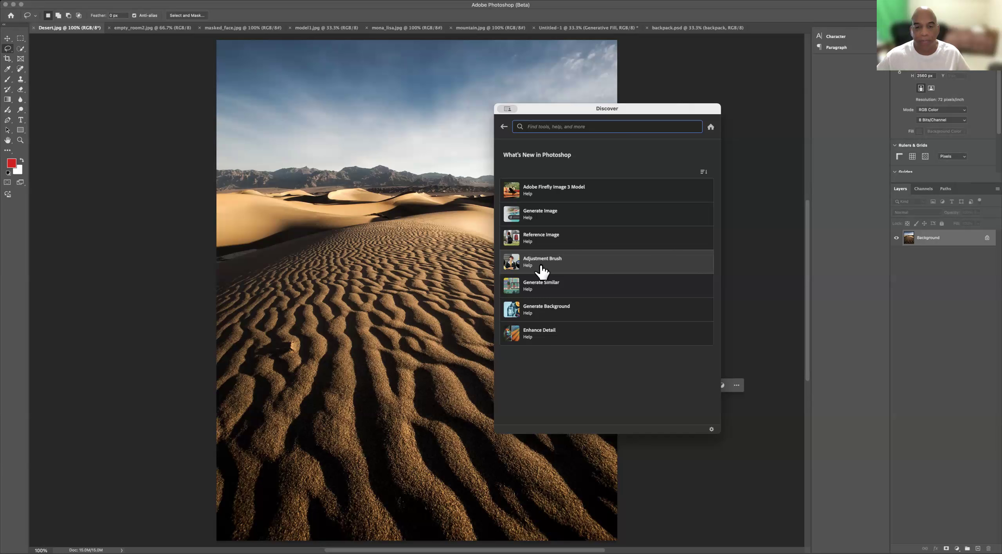
left_click(546, 291)
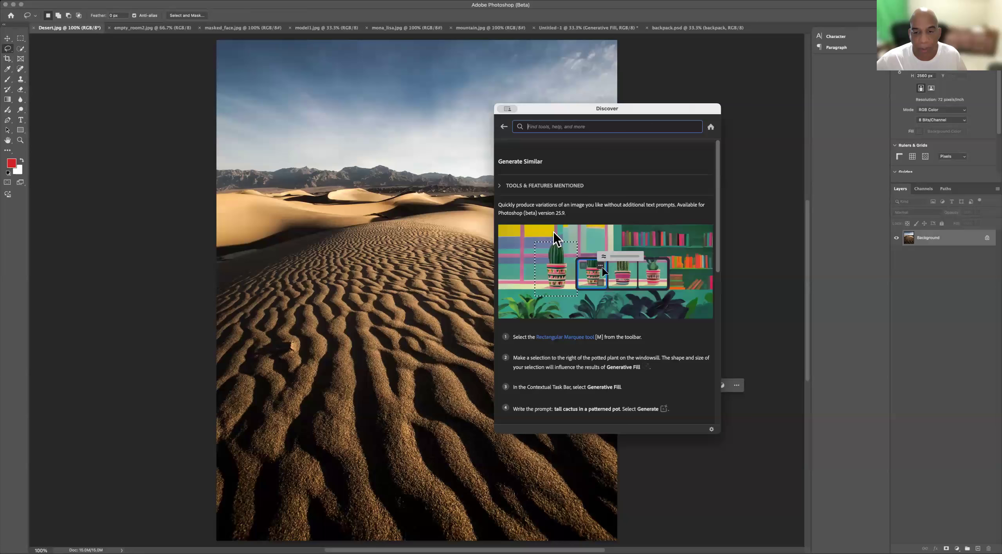
left_click(505, 128)
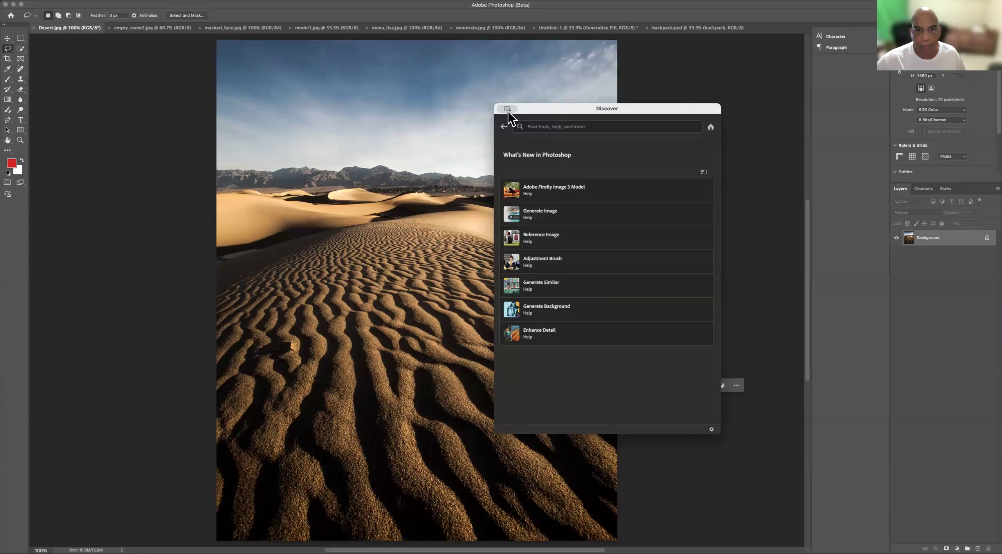
key("Escape")
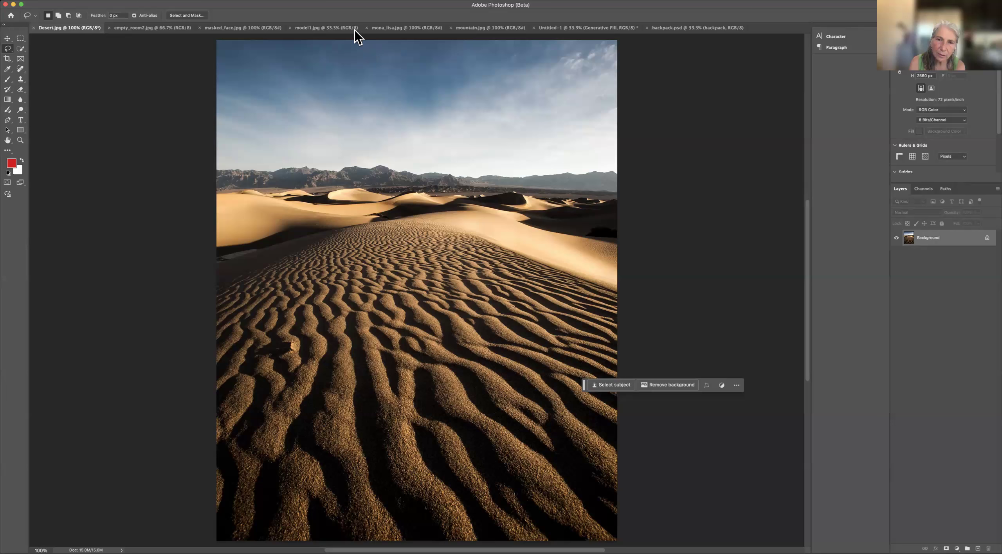
left_click(311, 0)
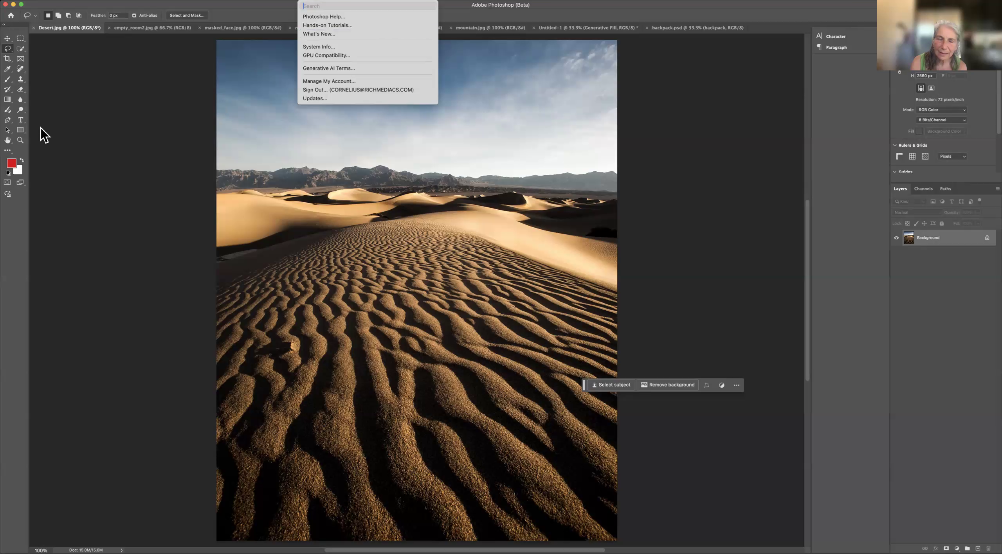
key("Escape")
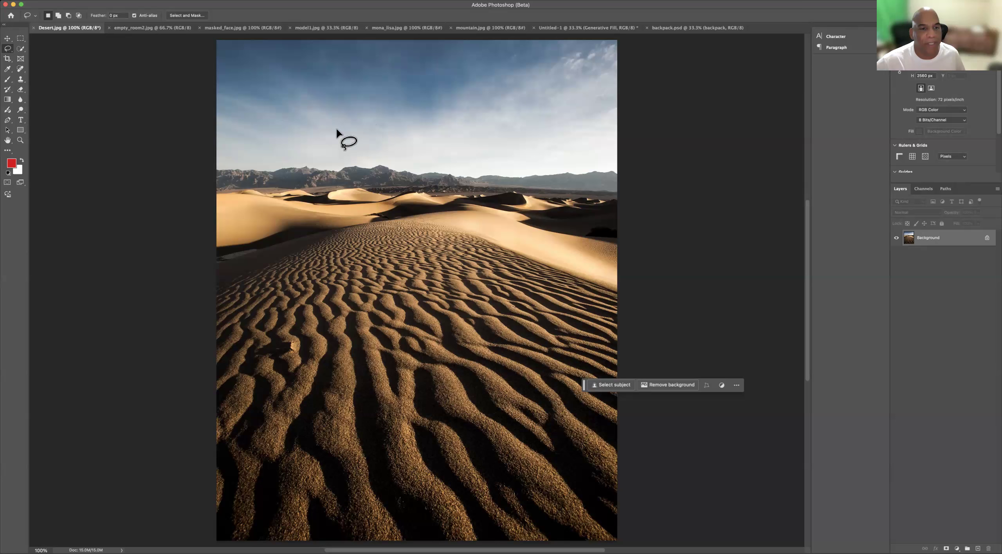
Add a text layer reading "AAUG" in the sky of the desert image.
key("t")
left_click(379, 144)
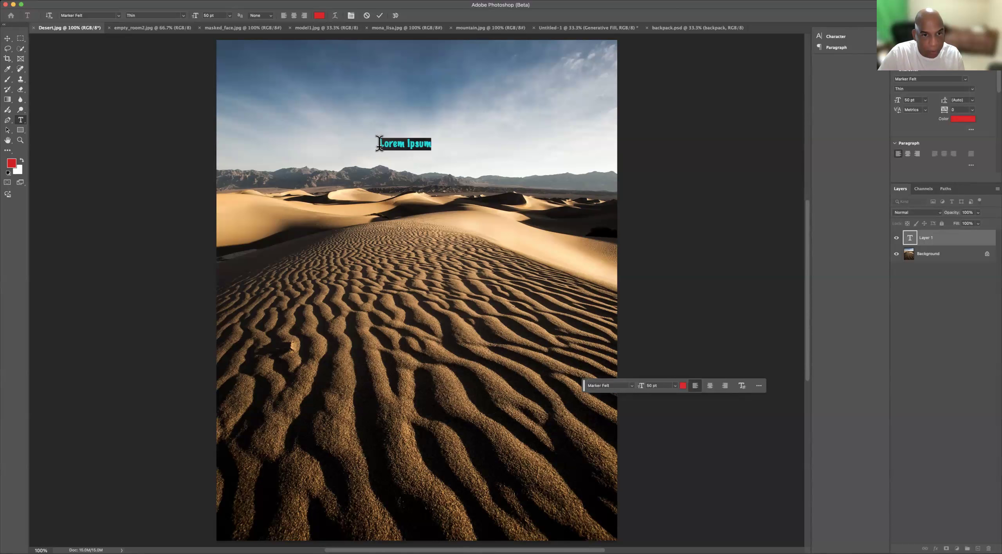
type("AAUG")
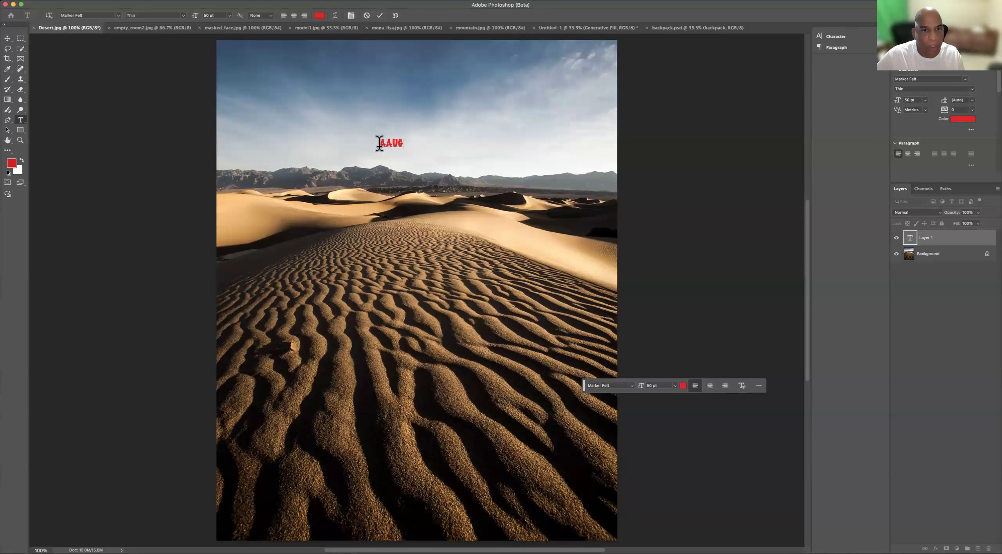
Enlarge the AAUG text to 531 pt and move it so the whole word fits within the sky.
double_click(389, 141)
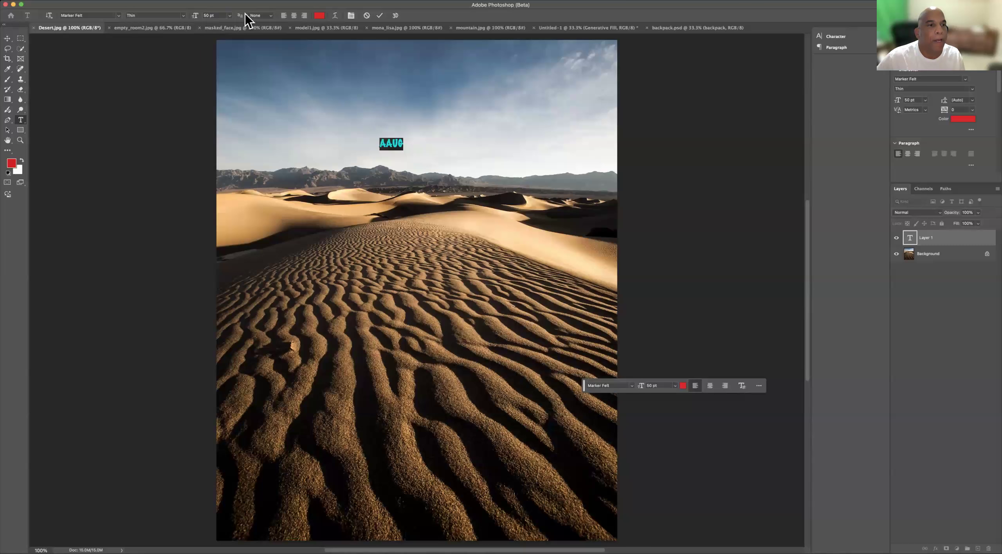
left_click(230, 15)
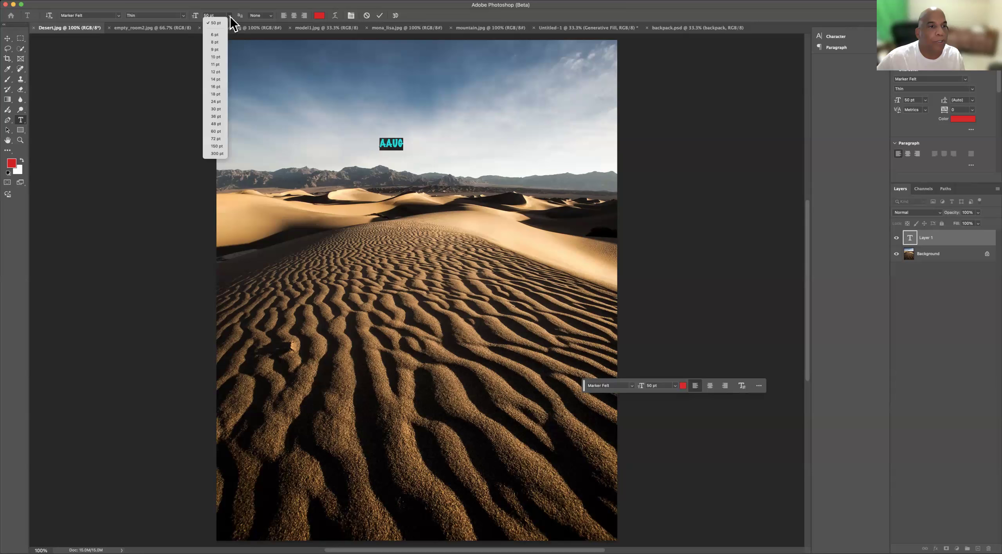
left_click(219, 146)
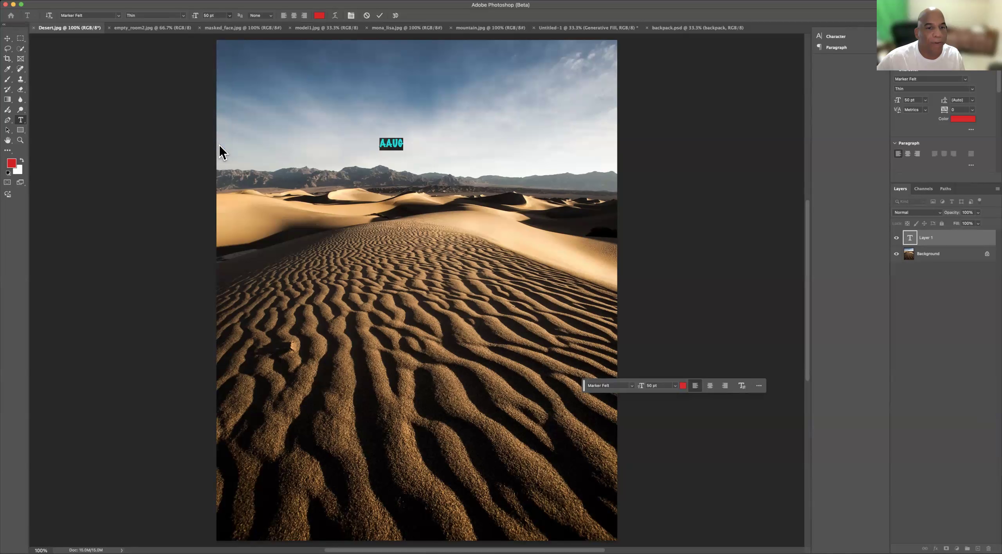
left_click(230, 16)
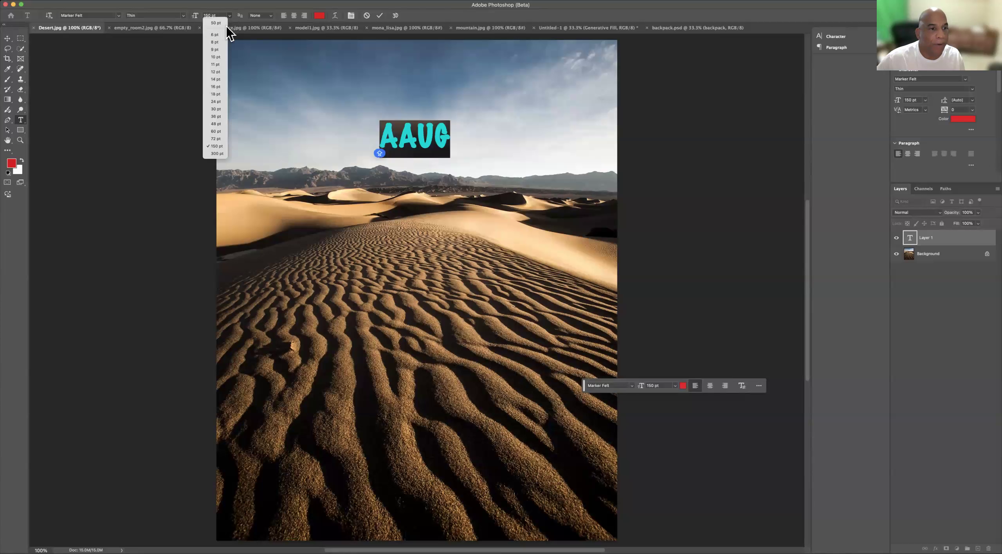
left_click(216, 153)
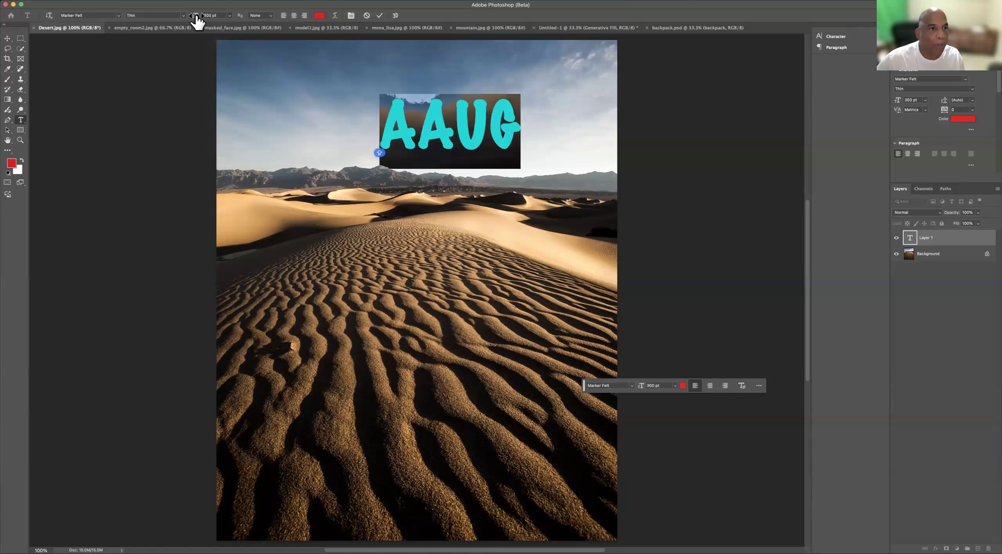
left_click_drag(195, 16, 235, 20)
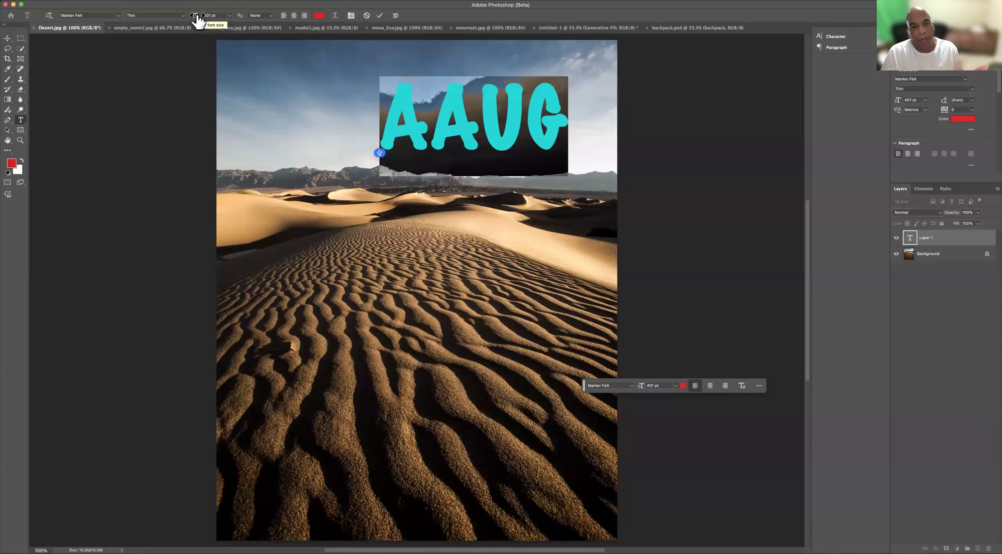
left_click_drag(198, 18, 249, 16)
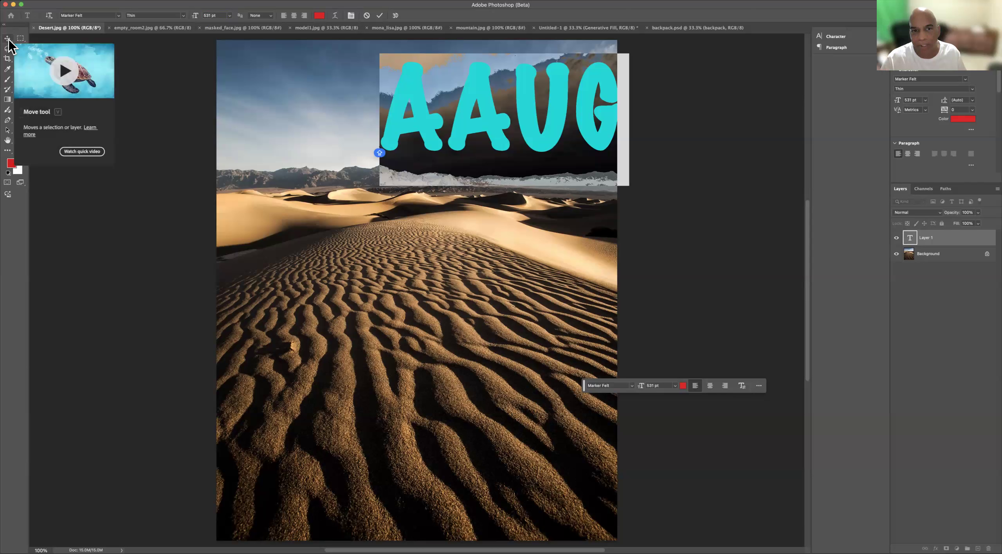
left_click(298, 94)
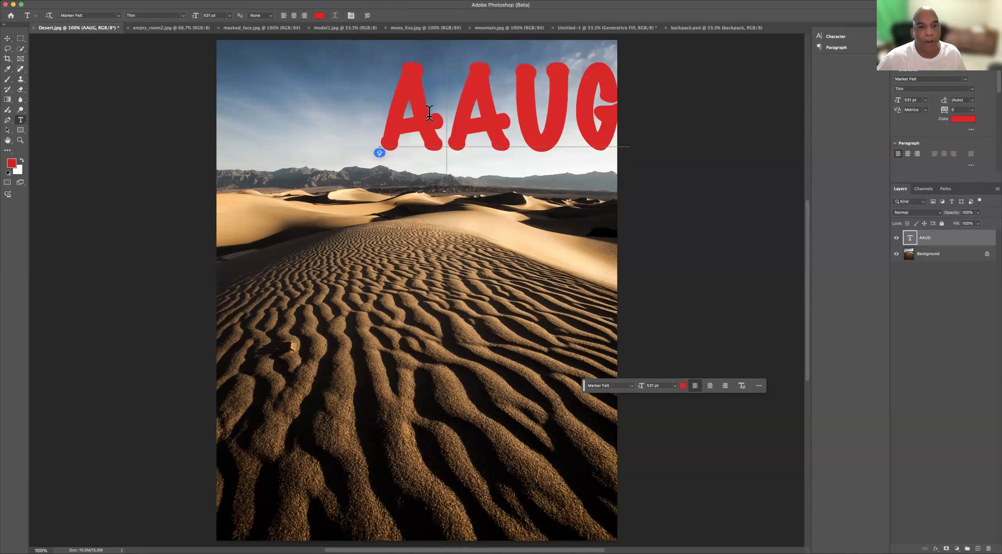
left_click(8, 39)
left_click_drag(455, 133, 376, 141)
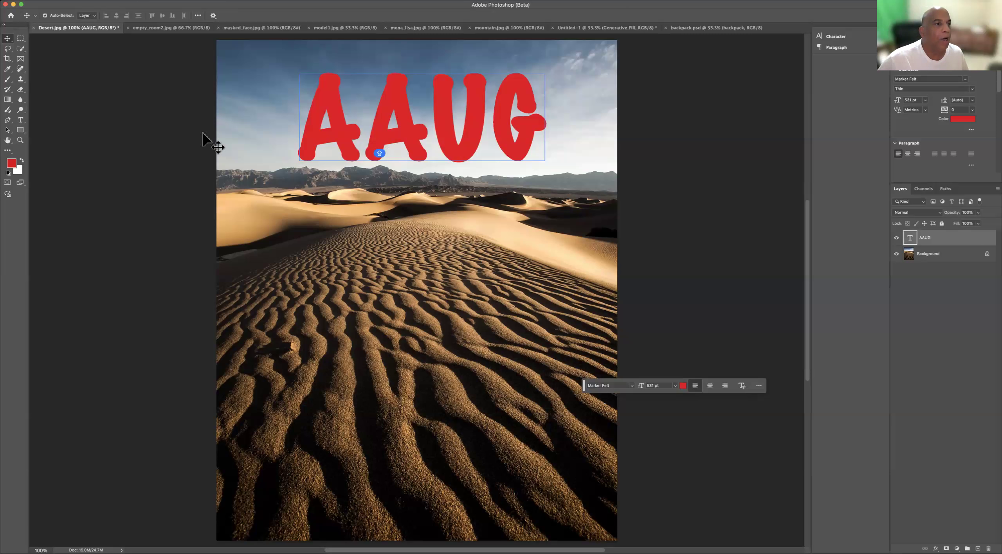
Browse the Slab Serif, Blackletter and Decorative font classes for the AAUG text and apply the Chalkduster font.
double_click(402, 133)
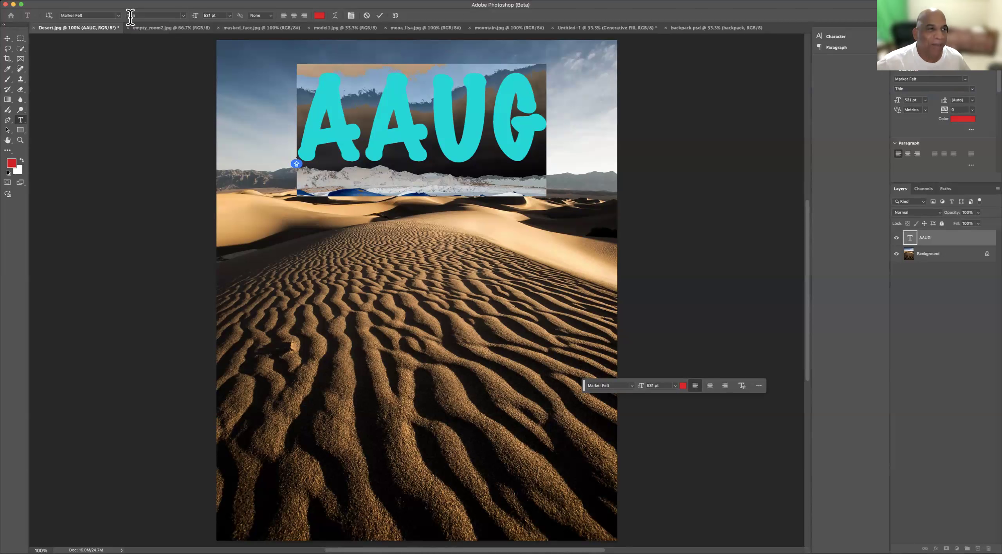
left_click(118, 17)
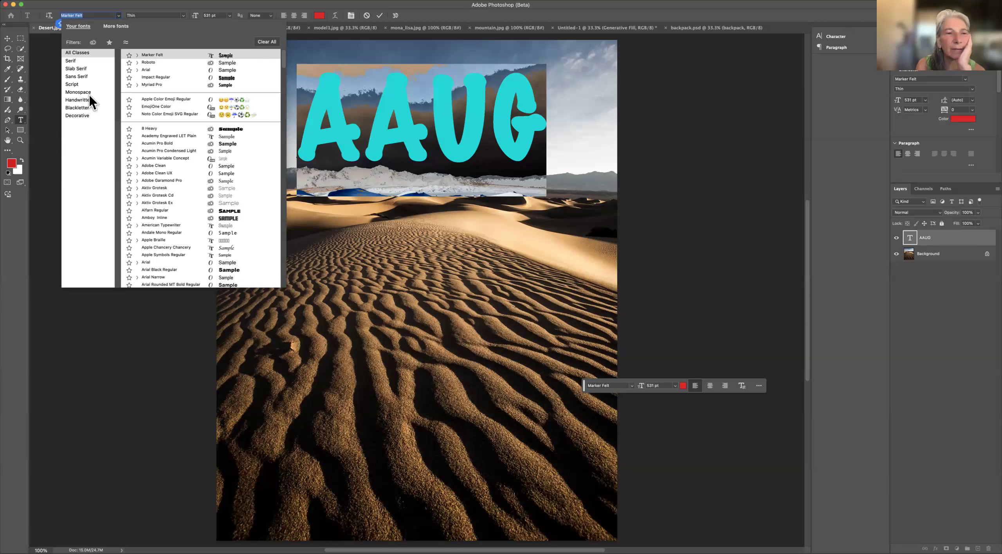
left_click(76, 68)
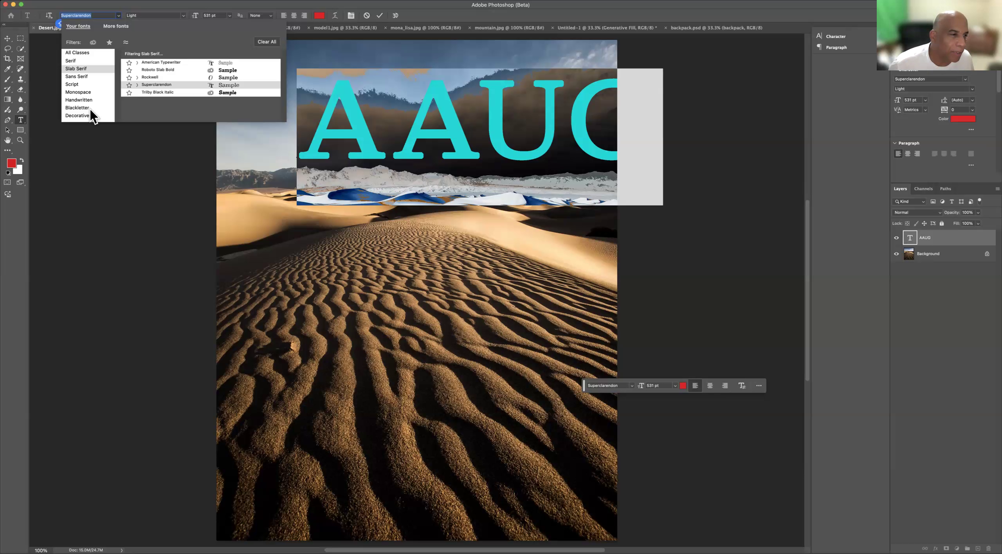
left_click(84, 108)
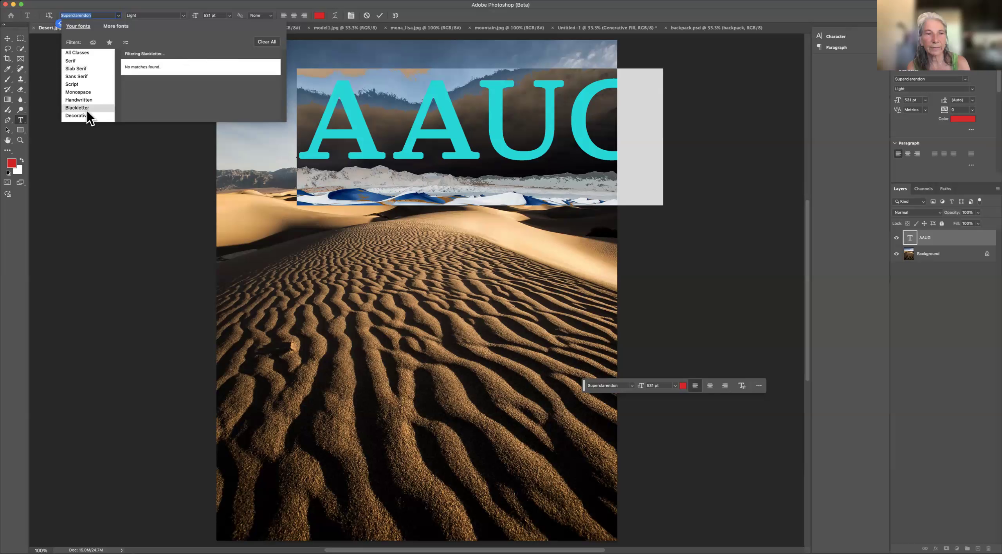
left_click(84, 115)
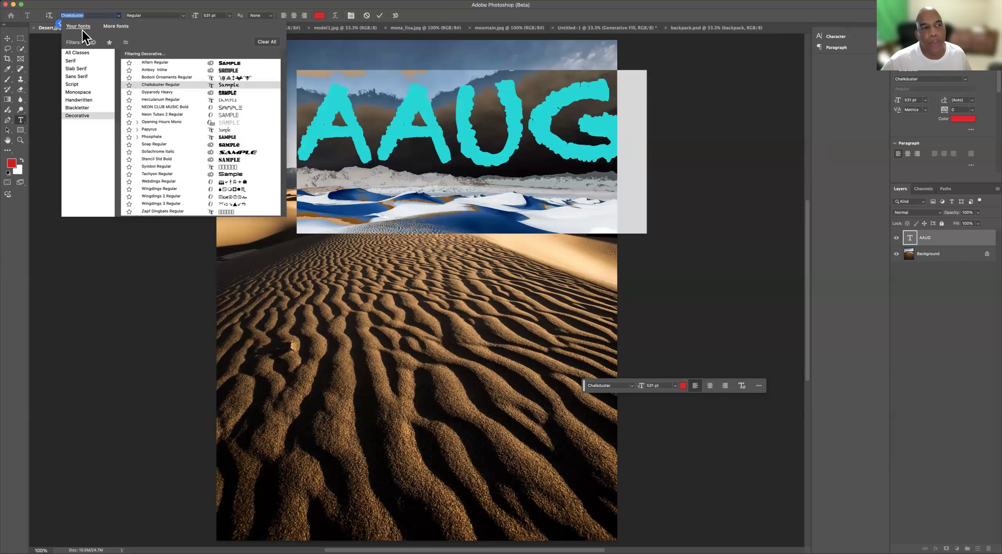
Examine the additional downloadable Sans Serif fonts and the language filter options for the AAUG text.
left_click(116, 27)
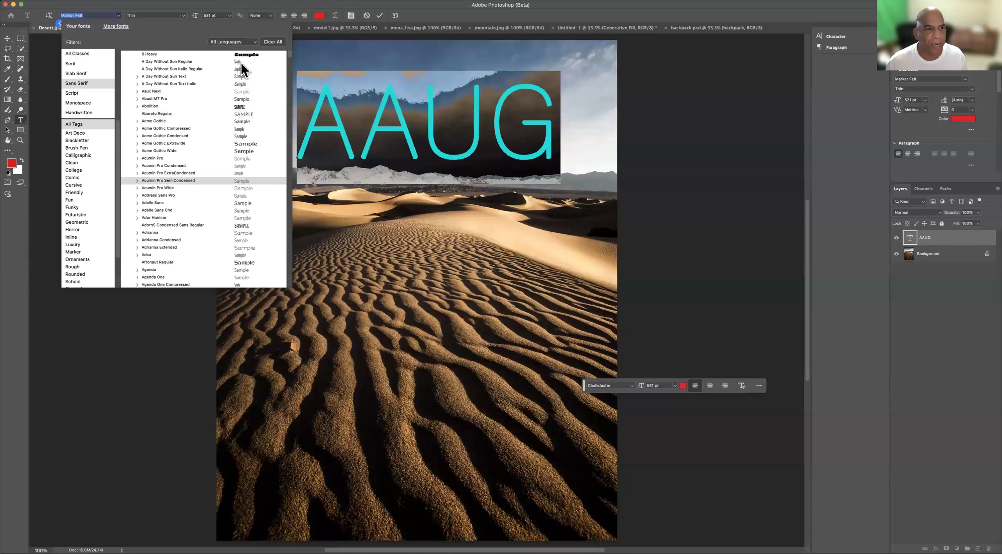
left_click(254, 42)
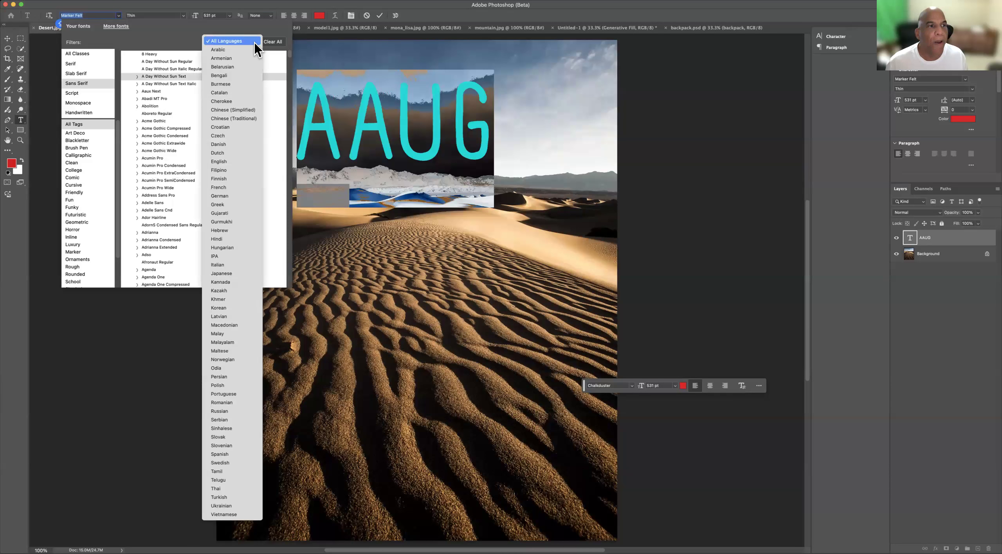
left_click(173, 44)
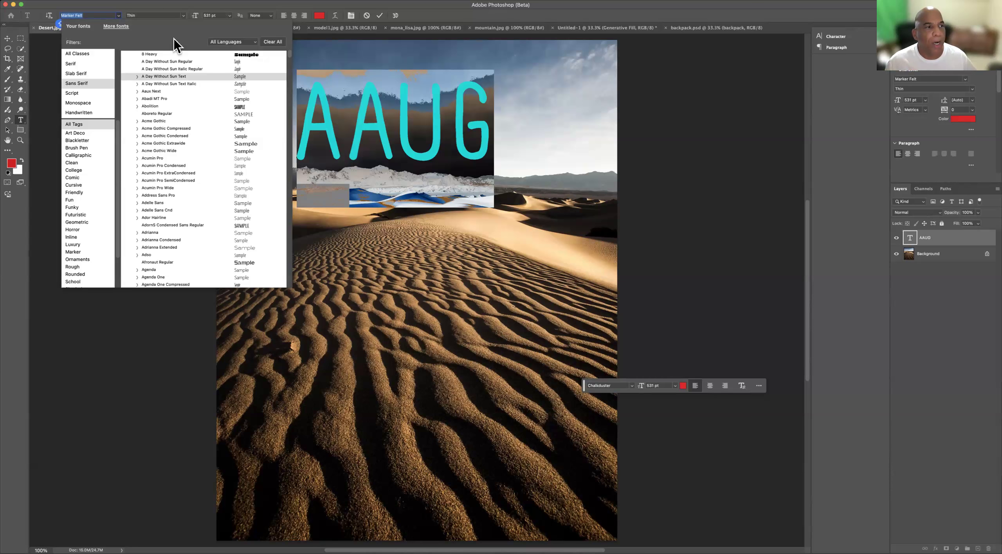
left_click(97, 15)
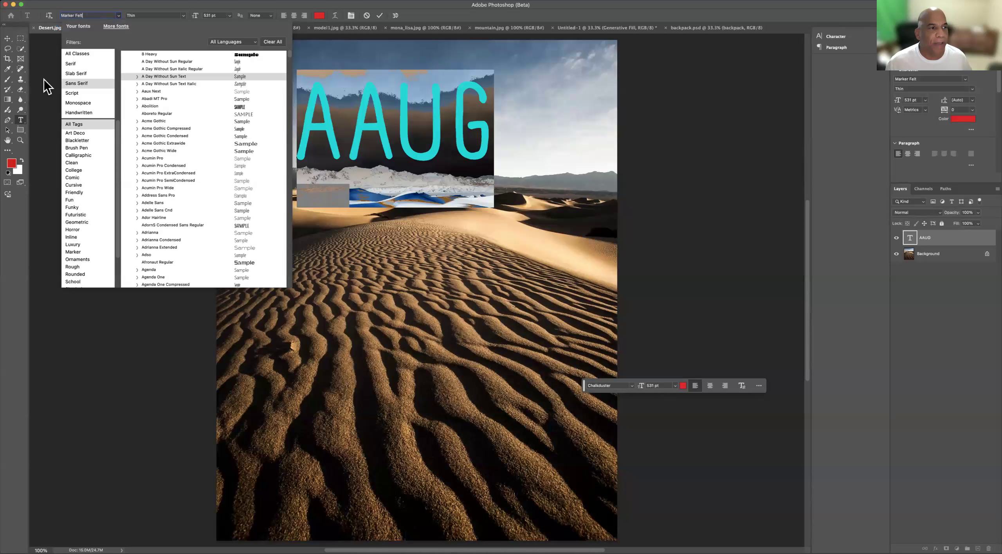
Commit the Chalkduster text and reposition the whole AAUG word inside the image above the mountains.
key("Return")
key("v")
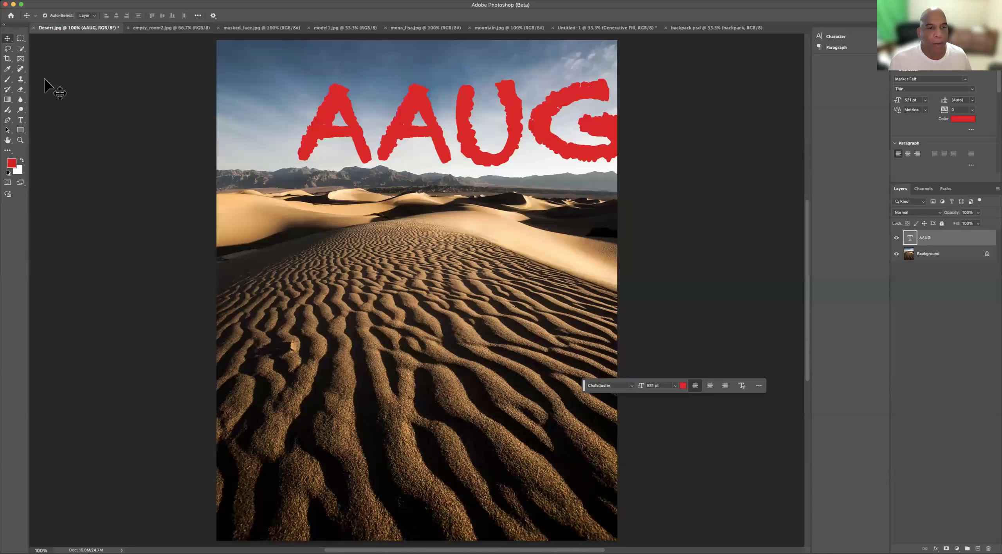
left_click_drag(429, 146, 402, 143)
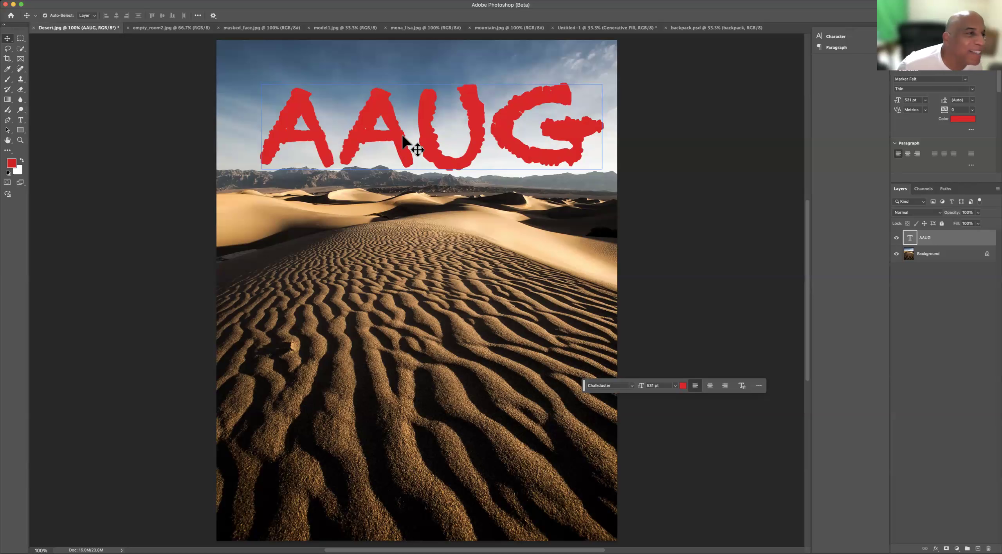
Reopen the AAUG text for editing, examine its font setting, and leave text editing.
double_click(403, 130)
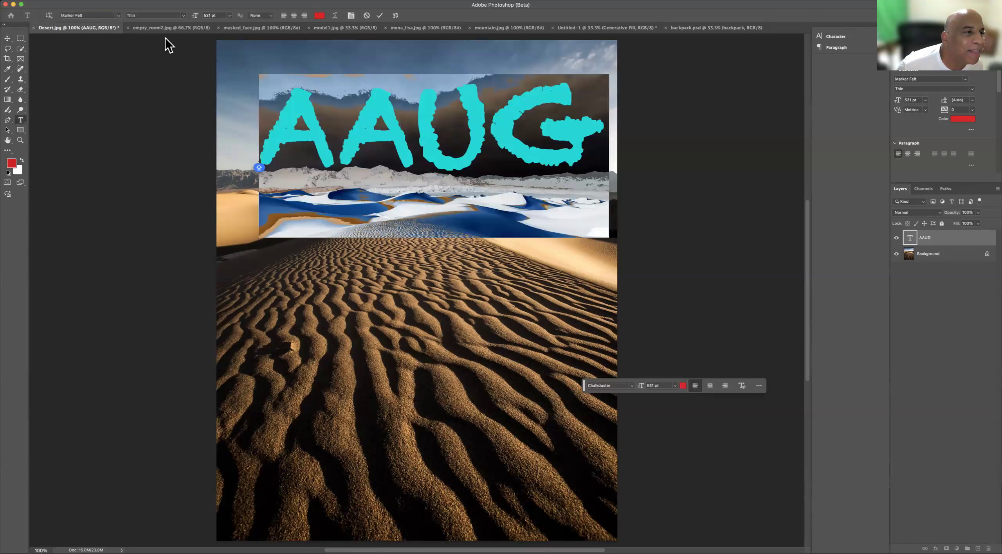
left_click(94, 15)
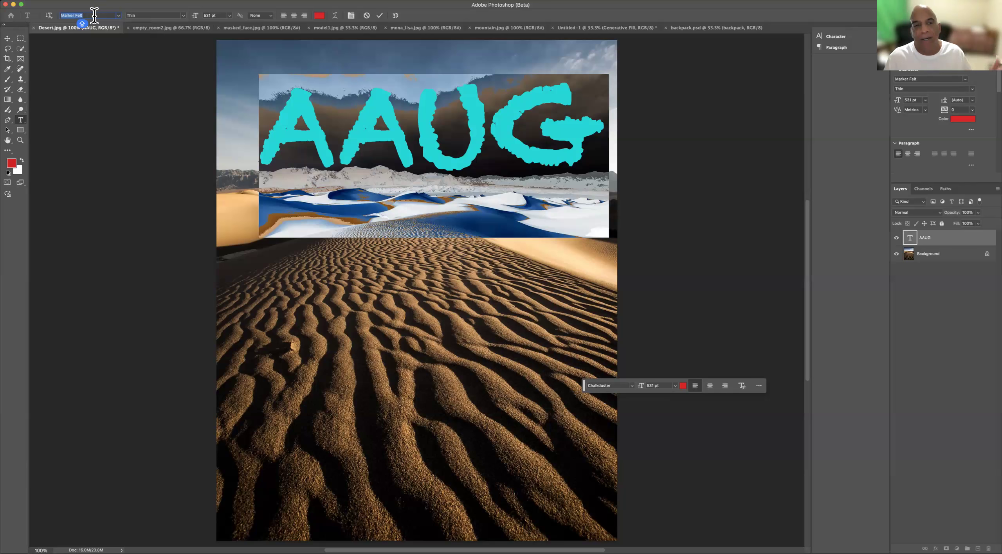
left_click(111, 95)
key("v")
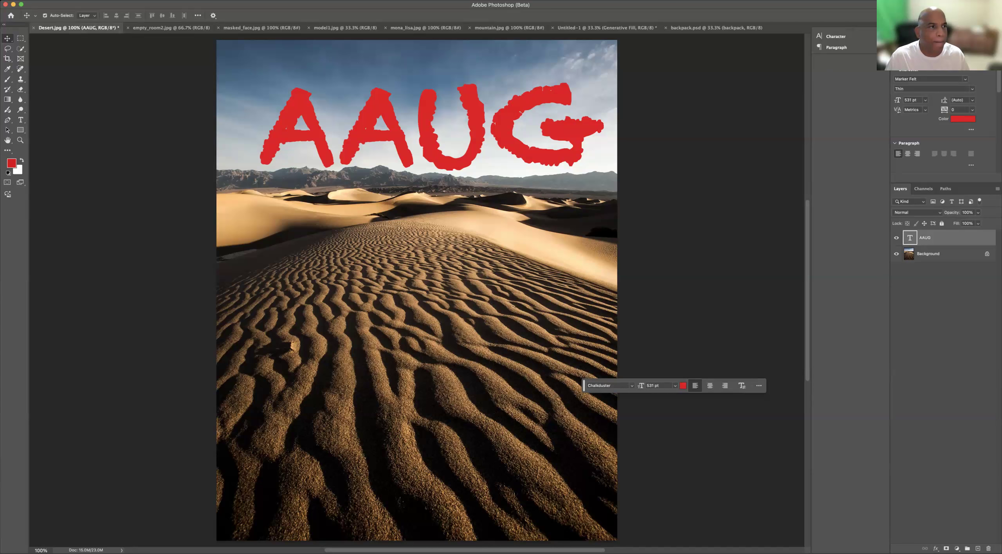
Create a blank white document of 3744 x 5616 px at 72 pixels/inch and enlarge its view to 50%.
left_click(98, 0)
left_click(100, 5)
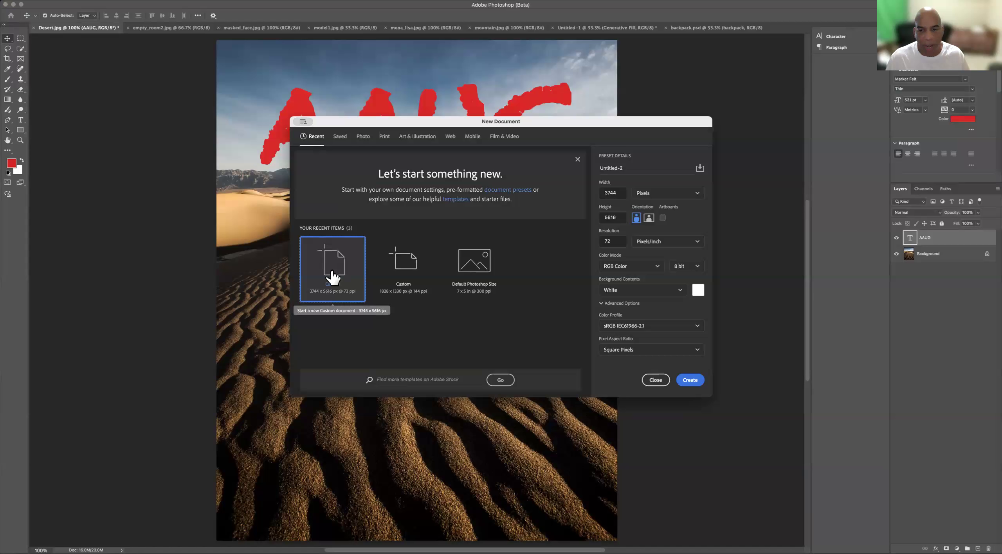
left_click(691, 382)
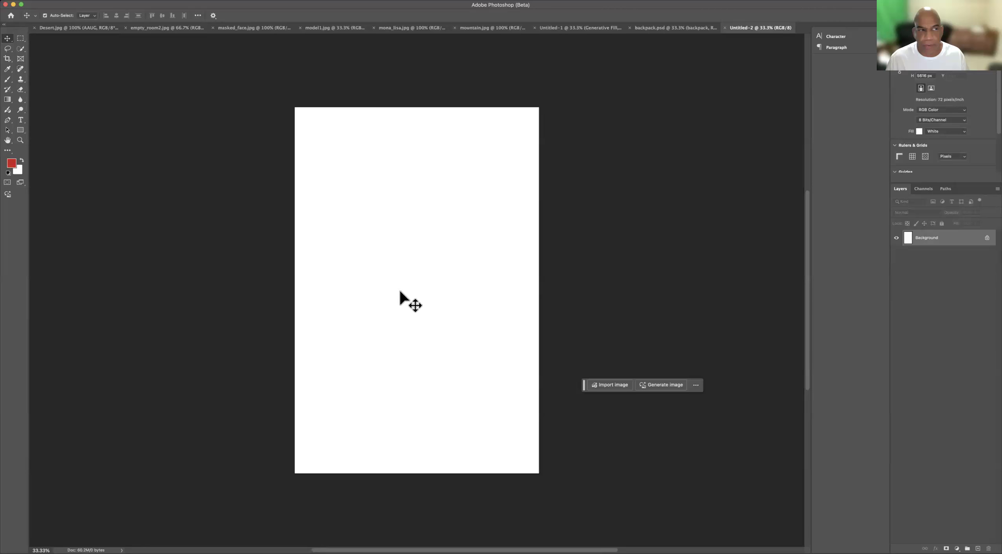
left_click(21, 142)
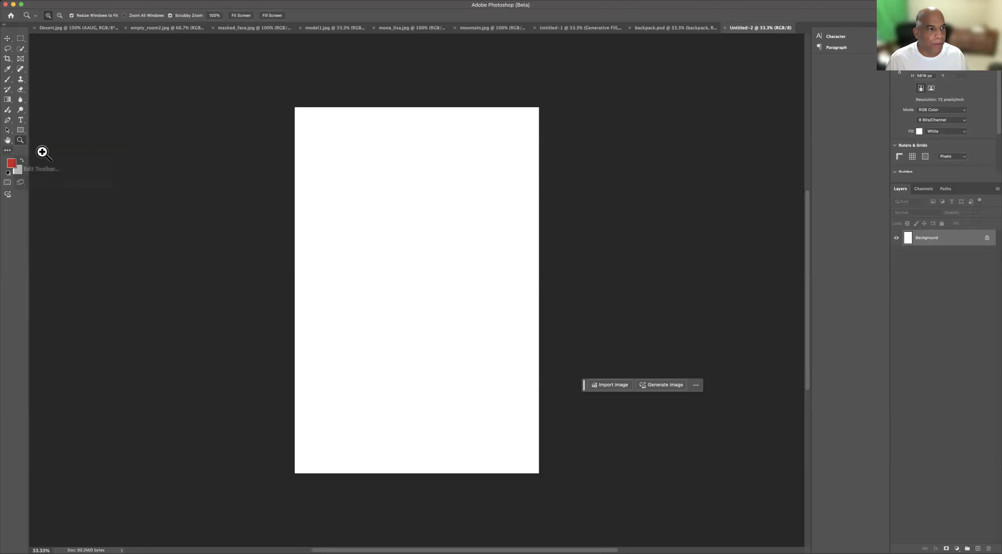
left_click(332, 237)
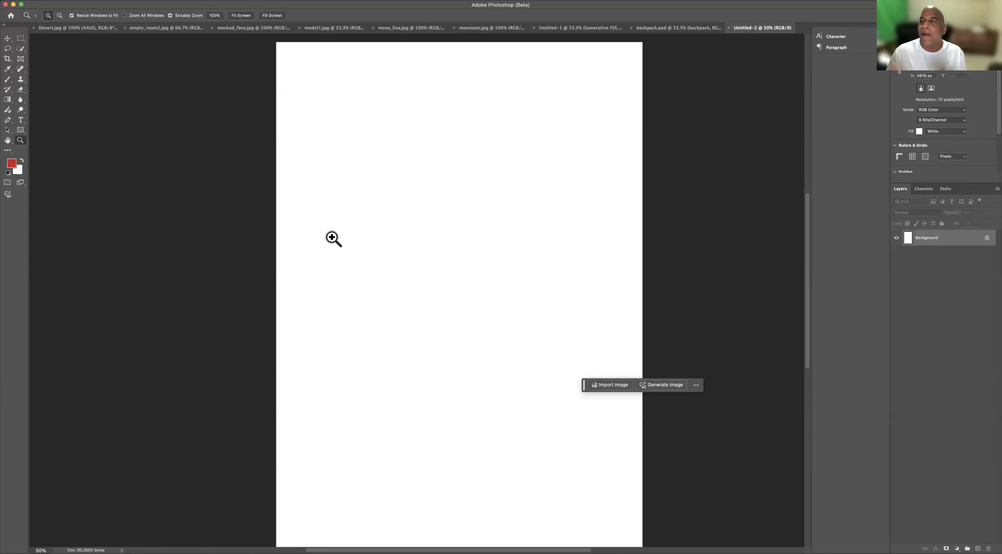
Draw a rectangular selection across the upper part of the blank canvas and deselect it.
left_click(20, 38)
left_click_drag(315, 76, 520, 239)
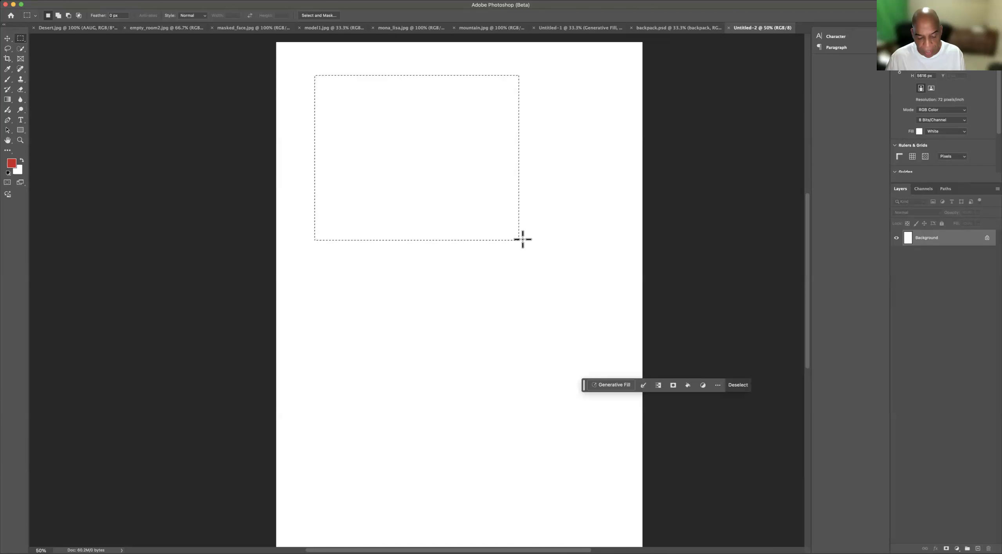
left_click(522, 239)
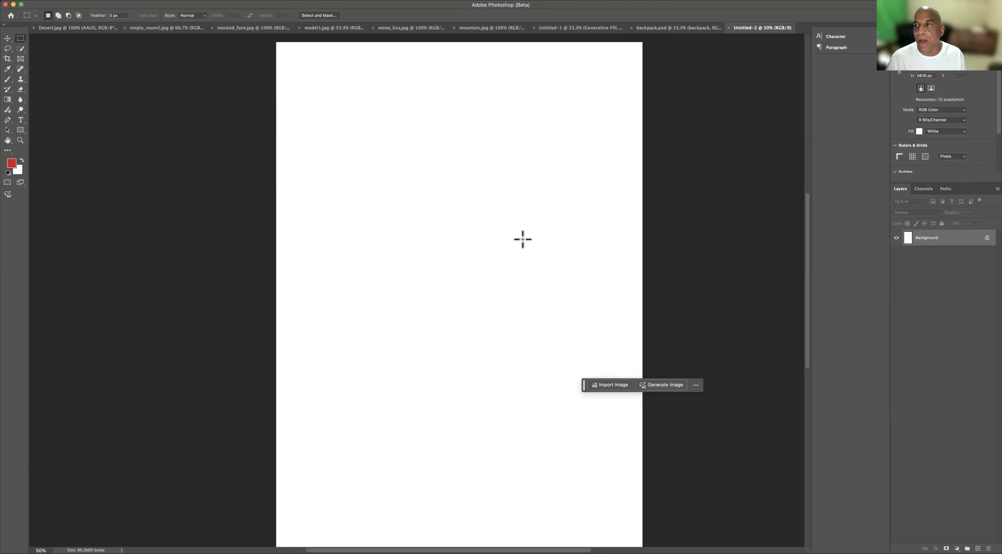
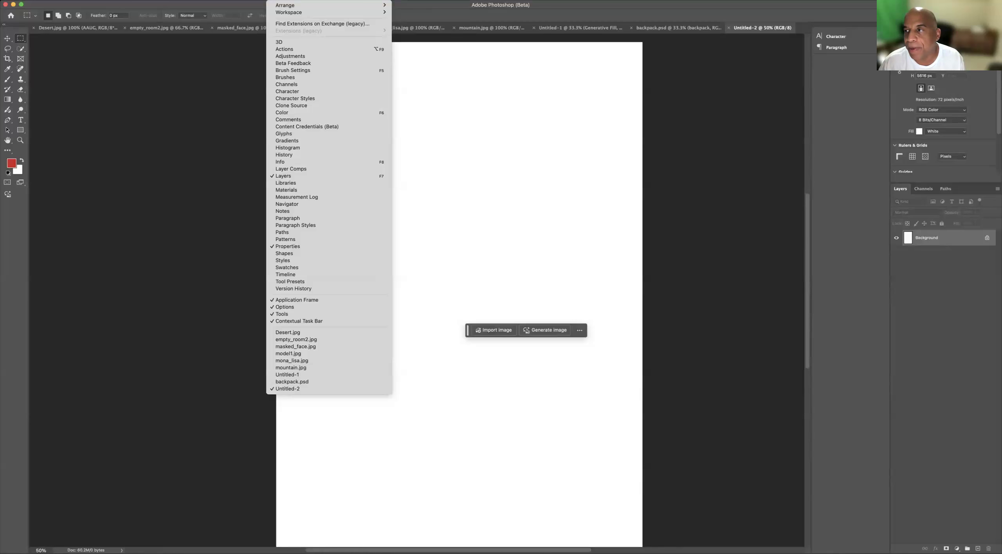
Compare the contextual task bar across the Untitled-1, Desert, empty_room2 and masked_face documents and return to Desert.jpg.
left_click(270, 375)
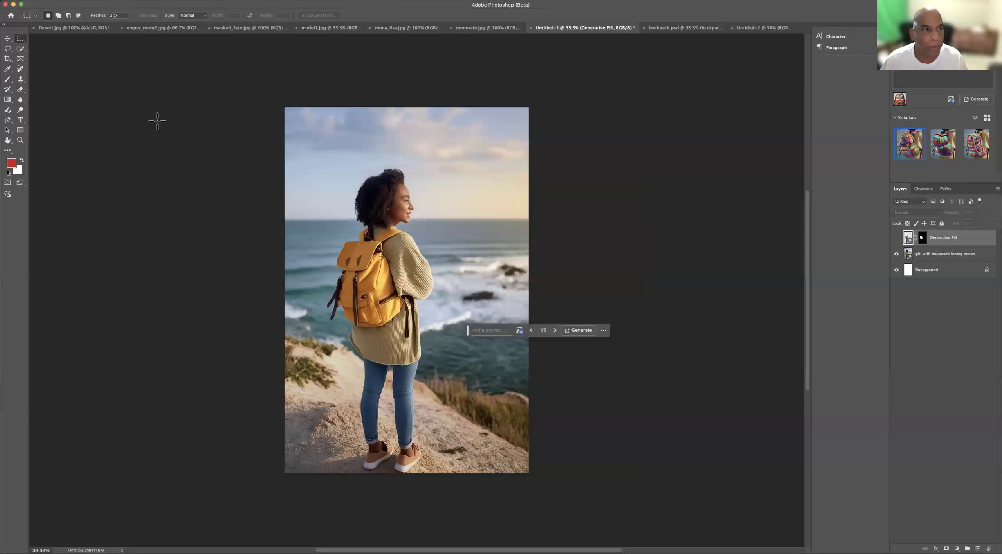
left_click(81, 27)
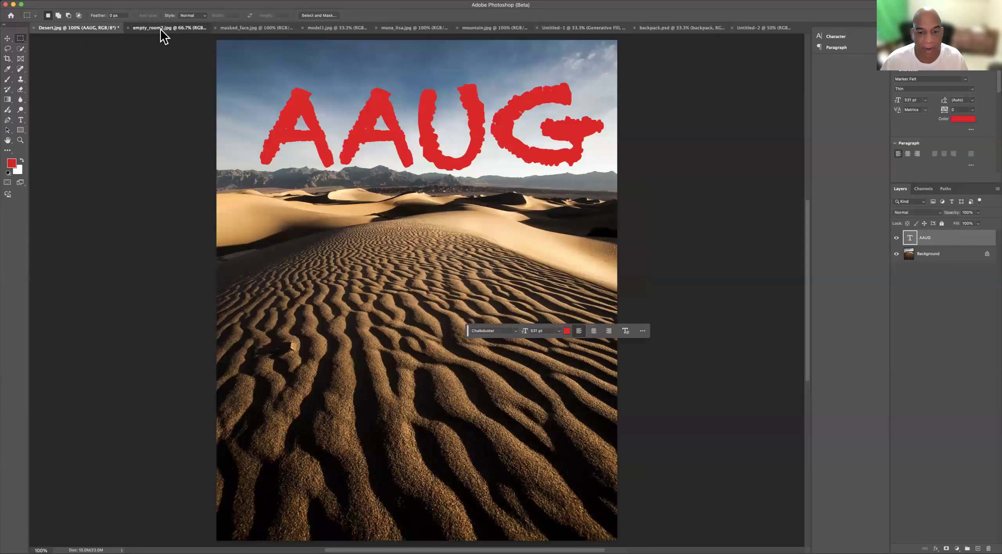
left_click(160, 29)
left_click(246, 28)
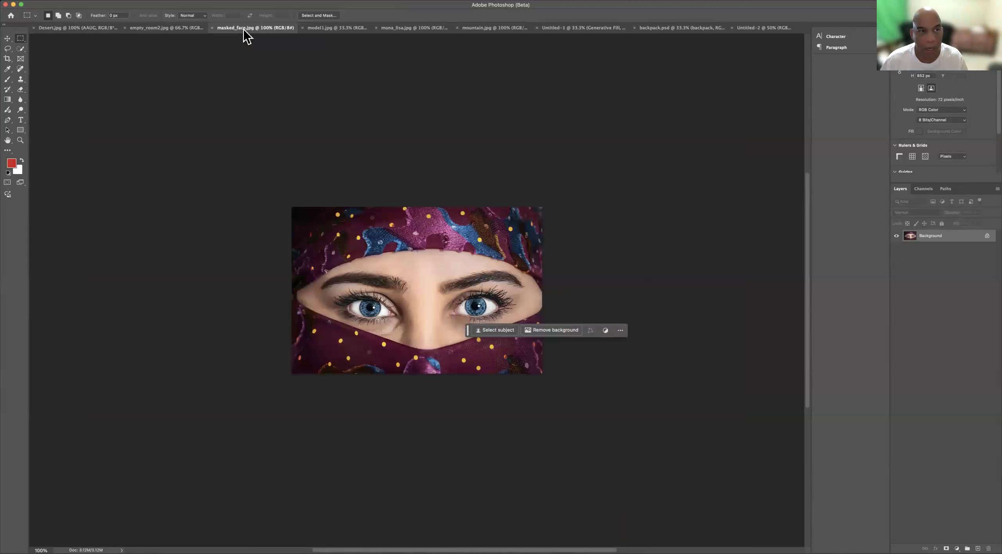
left_click(76, 28)
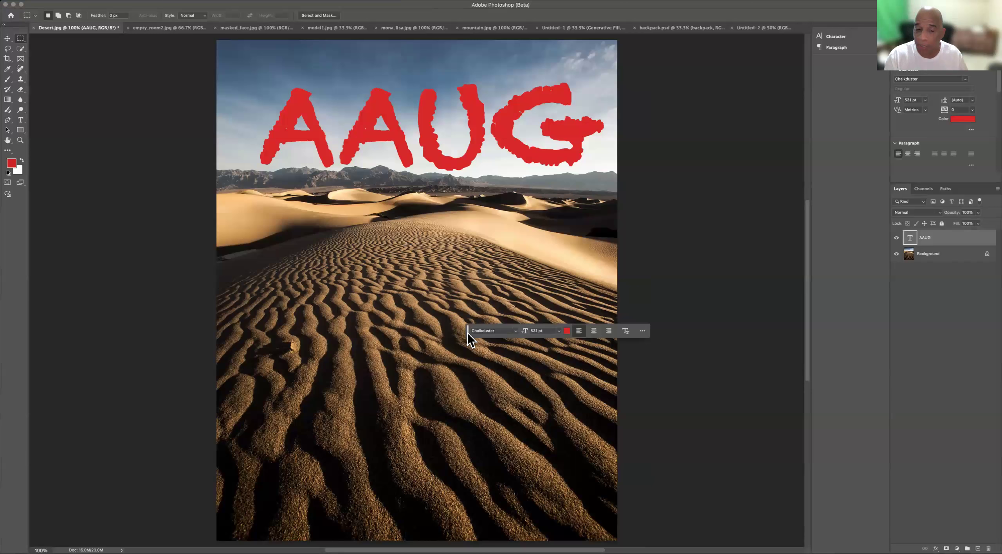
Examine the font list and the additional options offered by the contextual task bar for the AAUG layer.
left_click(516, 332)
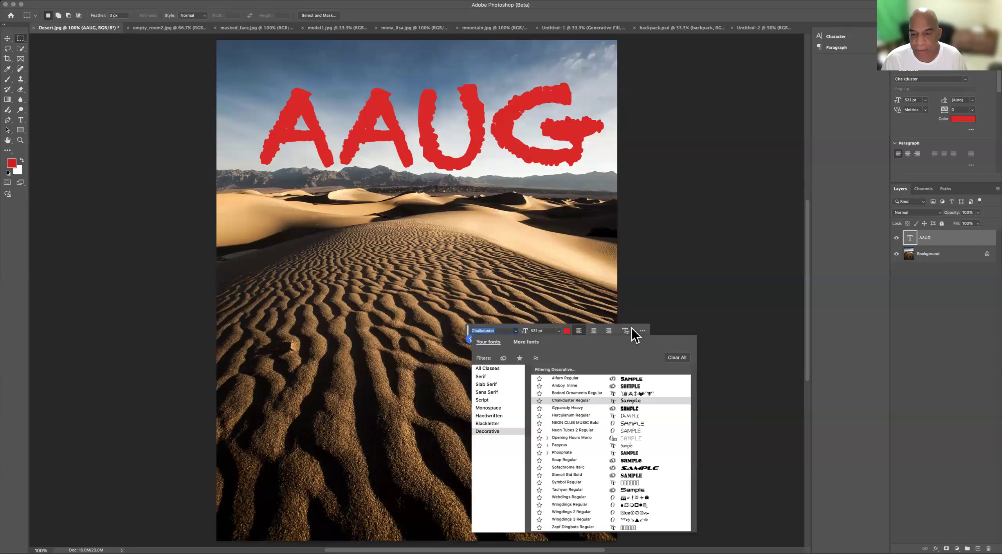
left_click(643, 331)
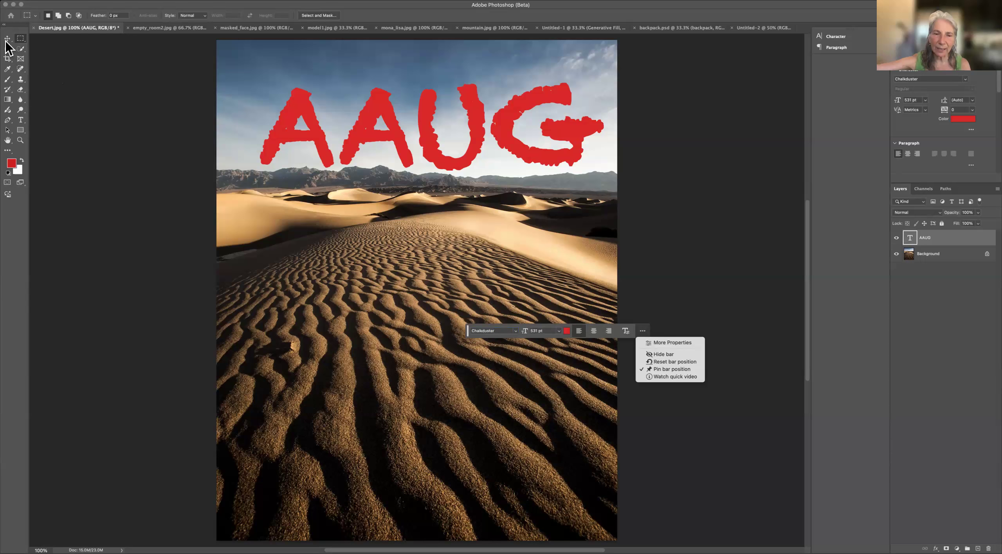
left_click(469, 337)
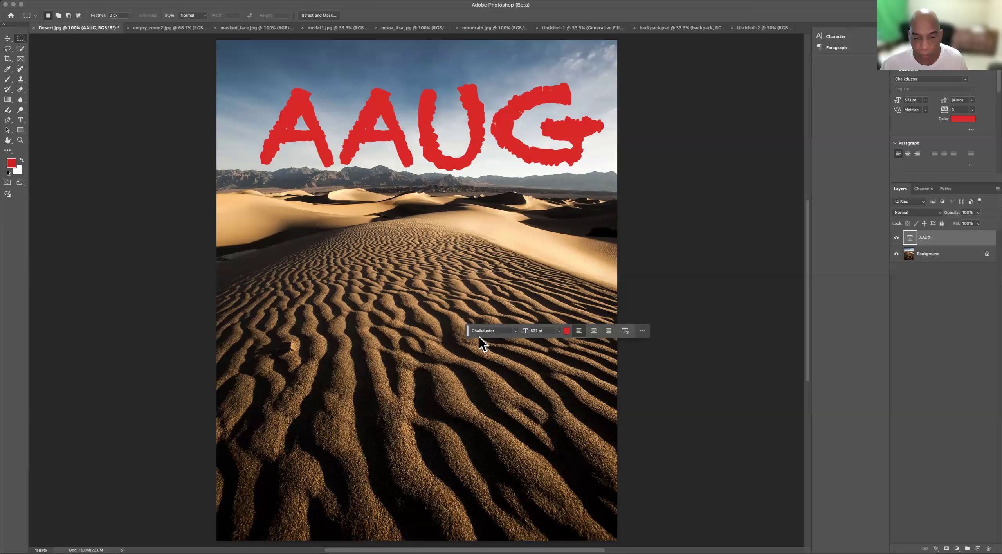
Reposition the contextual task bar beside the image, over the dunes, and back beside the image's lower half.
left_click_drag(469, 338, 649, 405)
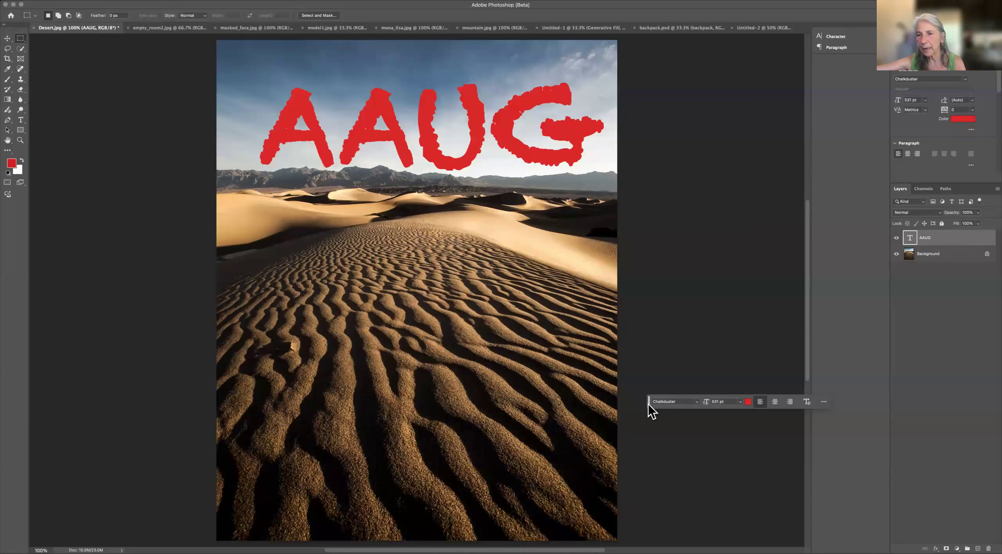
left_click_drag(650, 405, 628, 406)
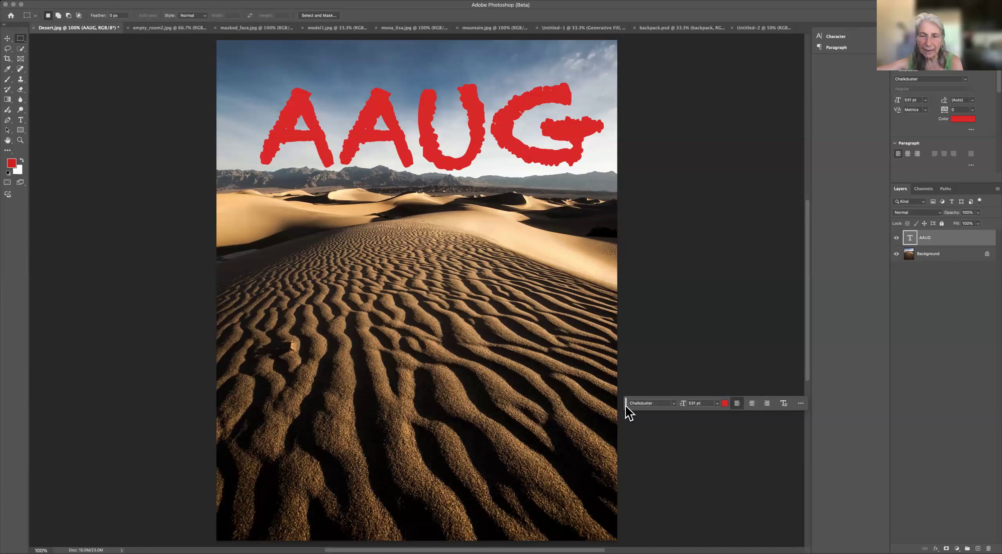
left_click_drag(626, 405, 350, 284)
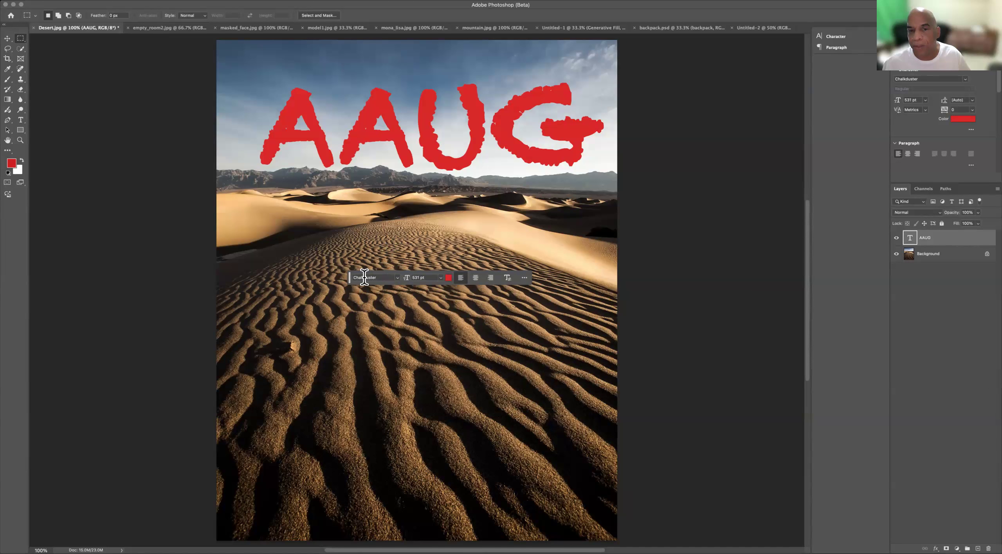
left_click_drag(350, 278, 627, 378)
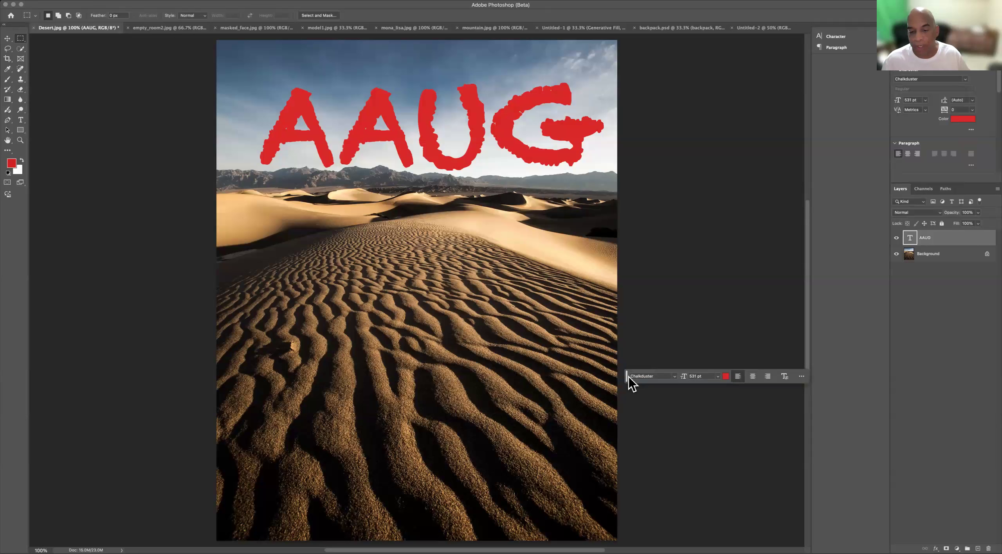
Turn off Pin bar position for the contextual task bar and shift the bar slightly beside the image.
left_click(802, 377)
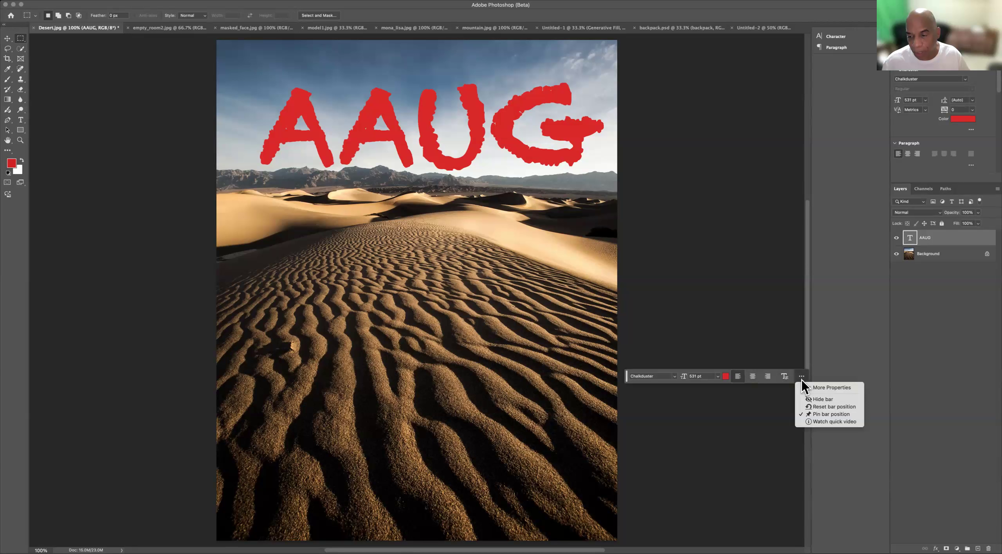
left_click(833, 415)
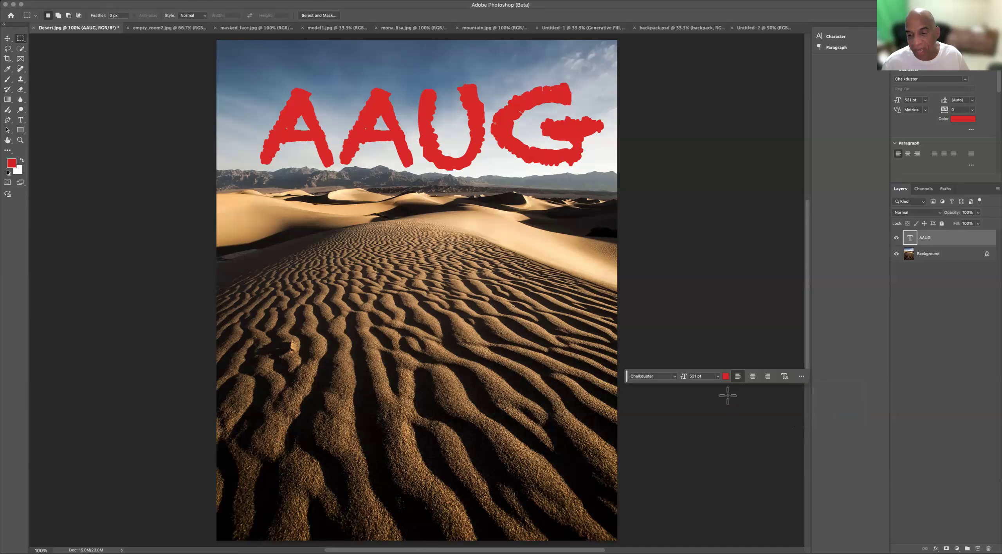
mouse_move(628, 380)
left_mouse_down()
mouse_move(628, 315)
mouse_move(627, 380)
left_mouse_up()
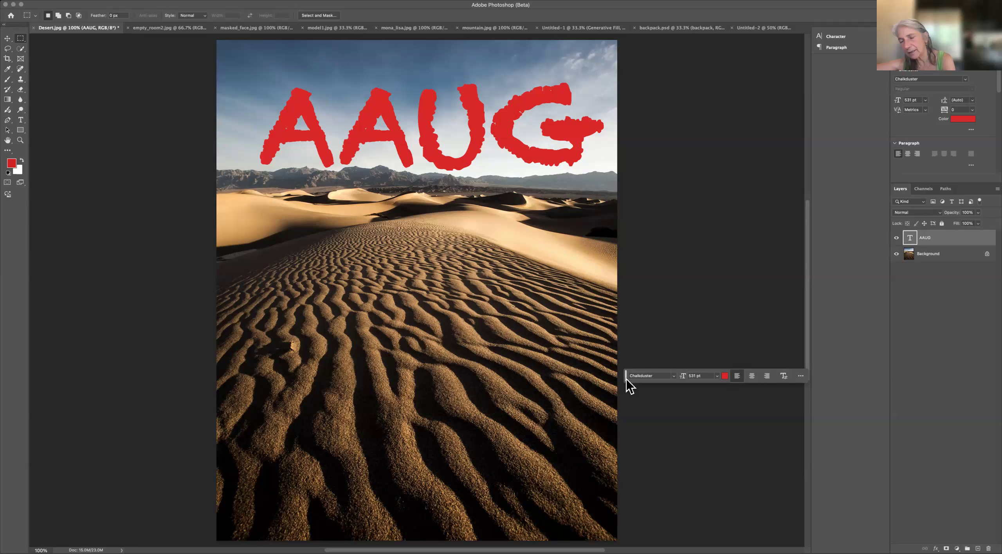
left_click(802, 375)
left_click(822, 390)
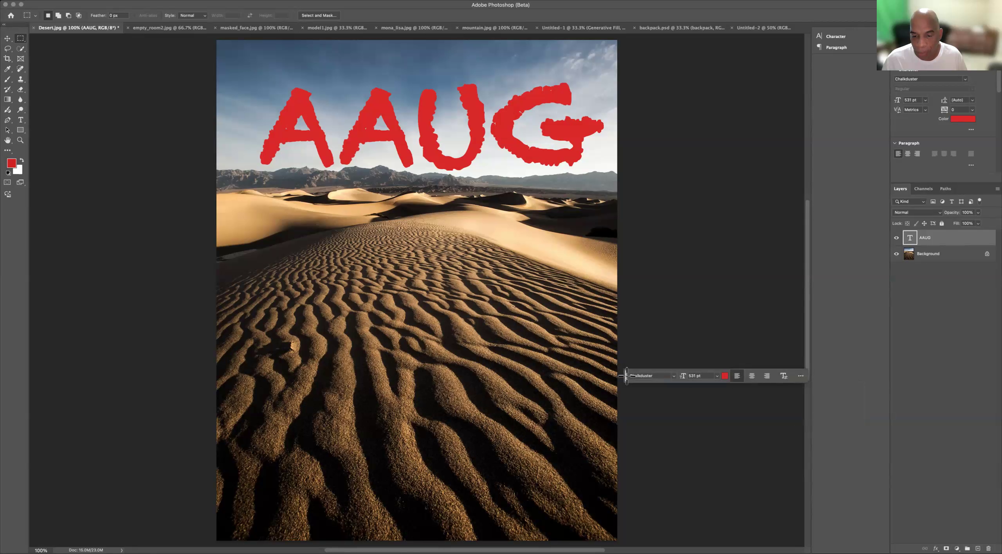
left_click_drag(626, 374, 632, 387)
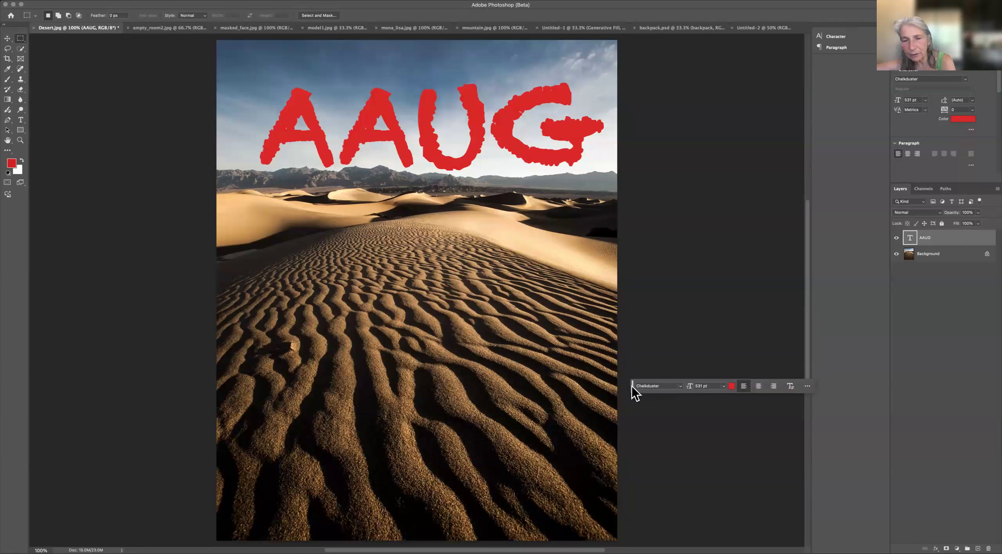
Turn on Pin bar position for the contextual task bar and move the bar slightly lower beside the image.
left_click(809, 383)
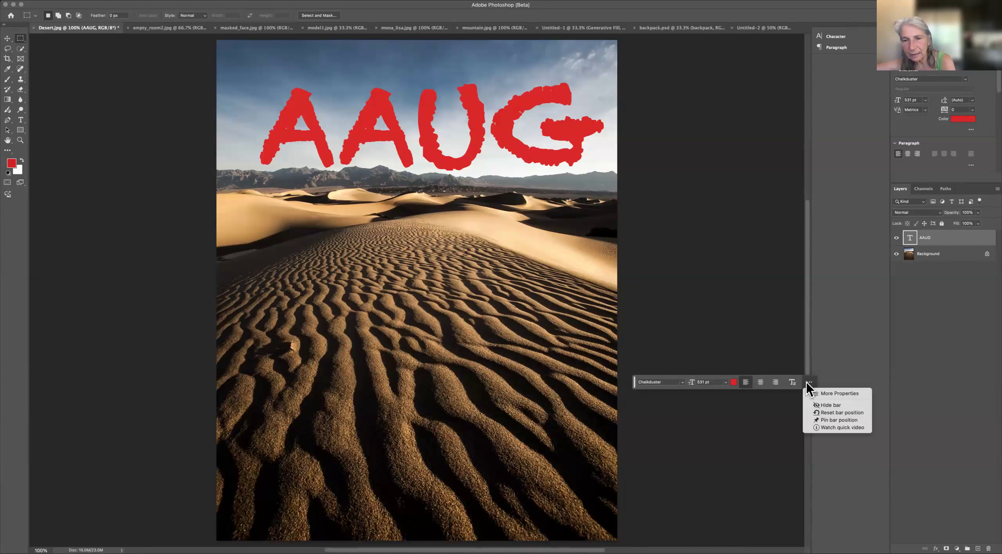
left_click(816, 420)
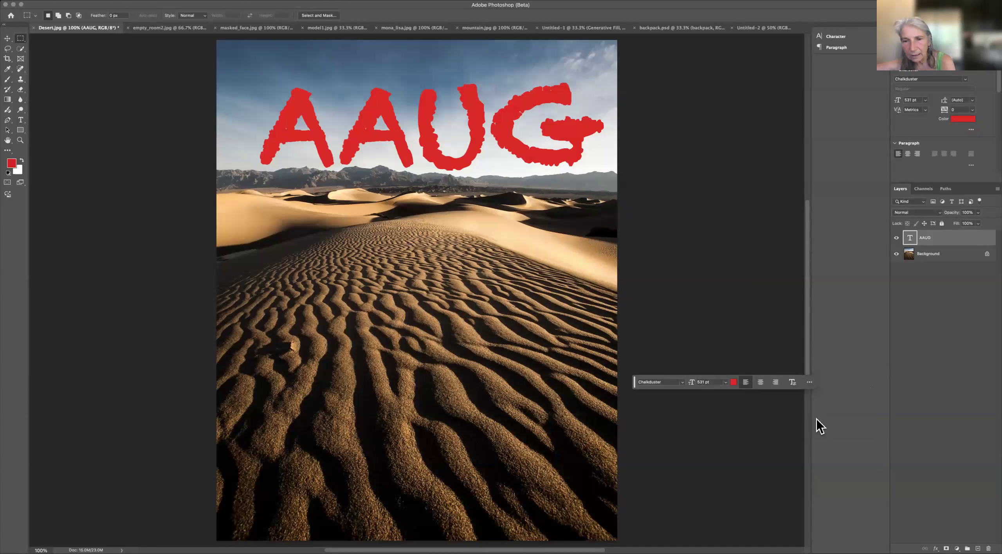
left_click(809, 382)
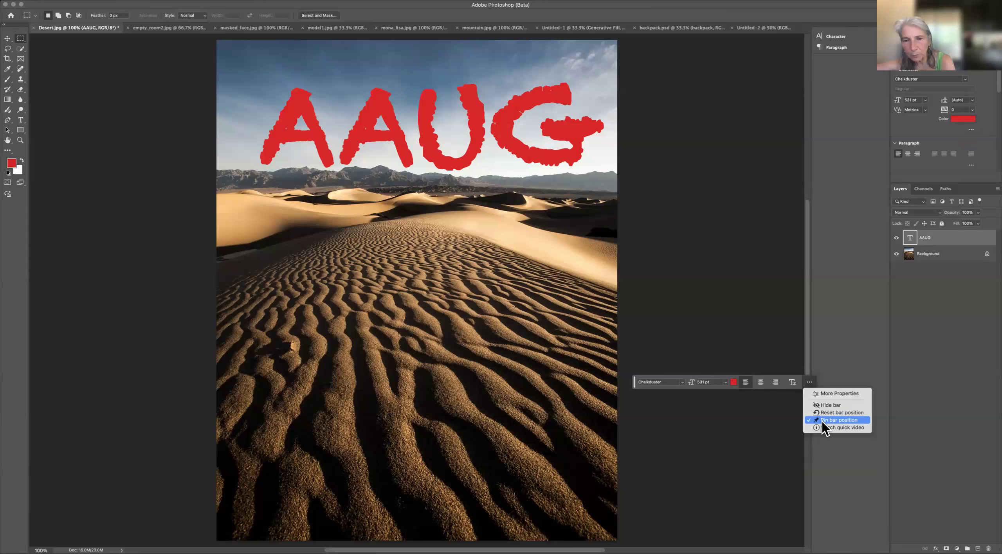
left_click(636, 353)
left_click_drag(634, 387, 630, 412)
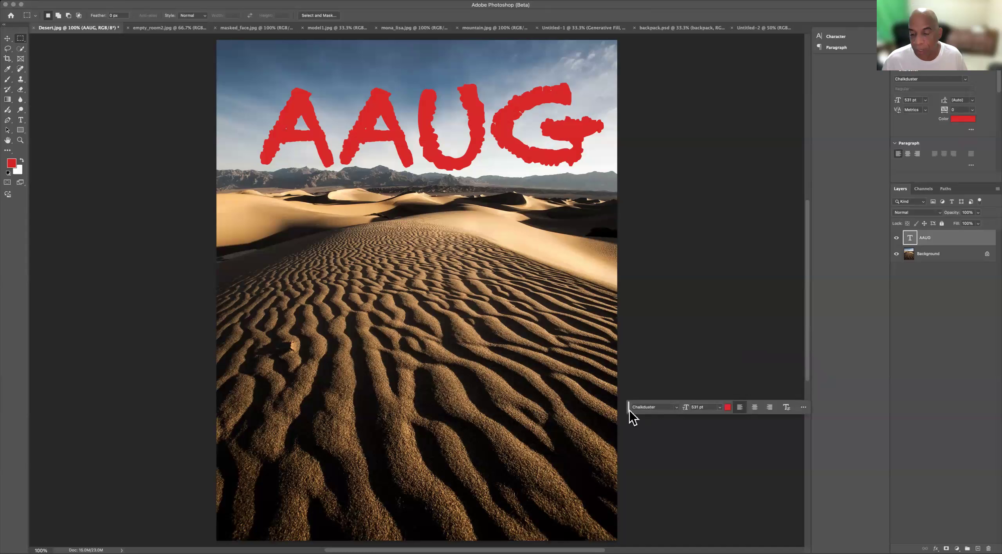
Reset the contextual task bar's position and move the bar off the image onto the empty area beside it.
left_click(804, 408)
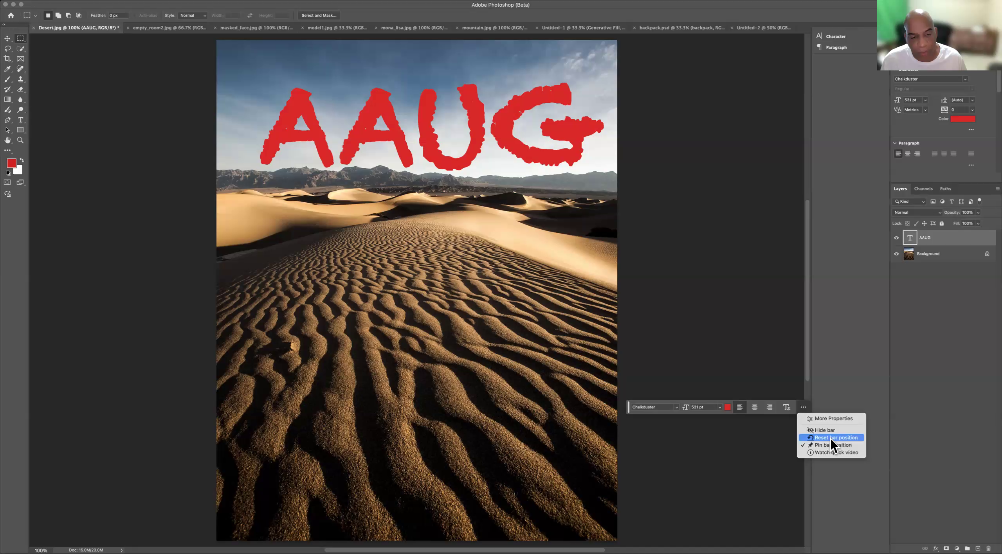
left_click(831, 439)
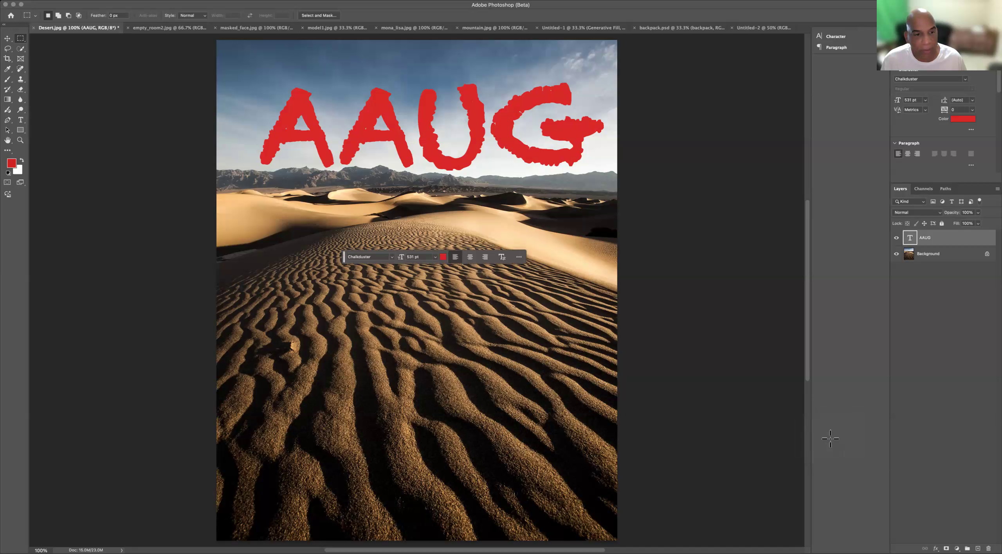
left_click_drag(344, 255, 679, 378)
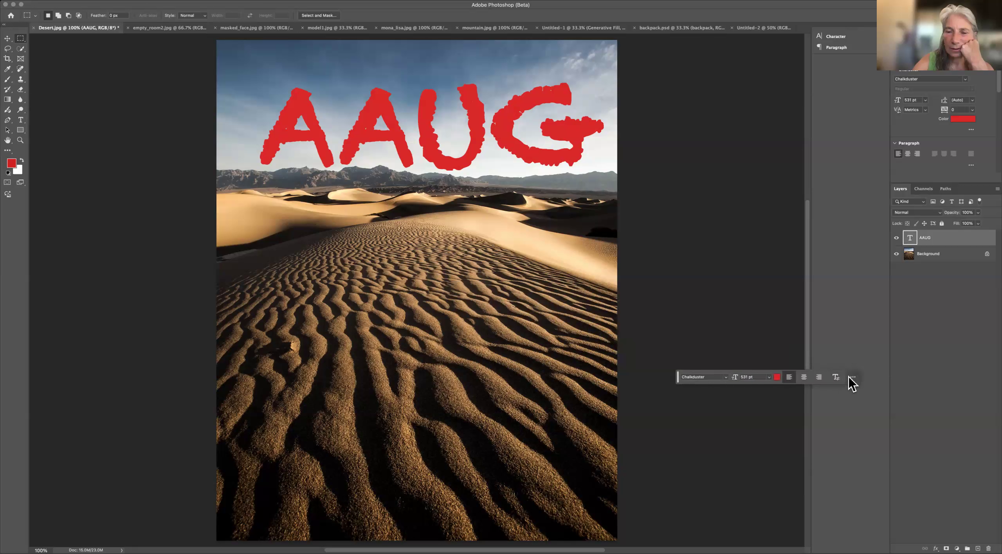
Show more properties of the AAUG text layer from the contextual task bar's options.
left_click(850, 378)
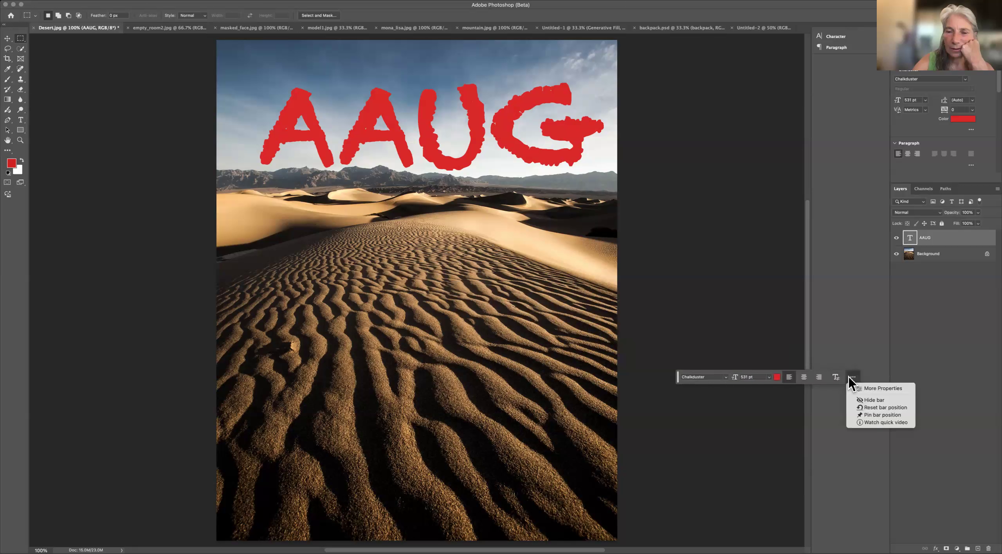
left_click(888, 389)
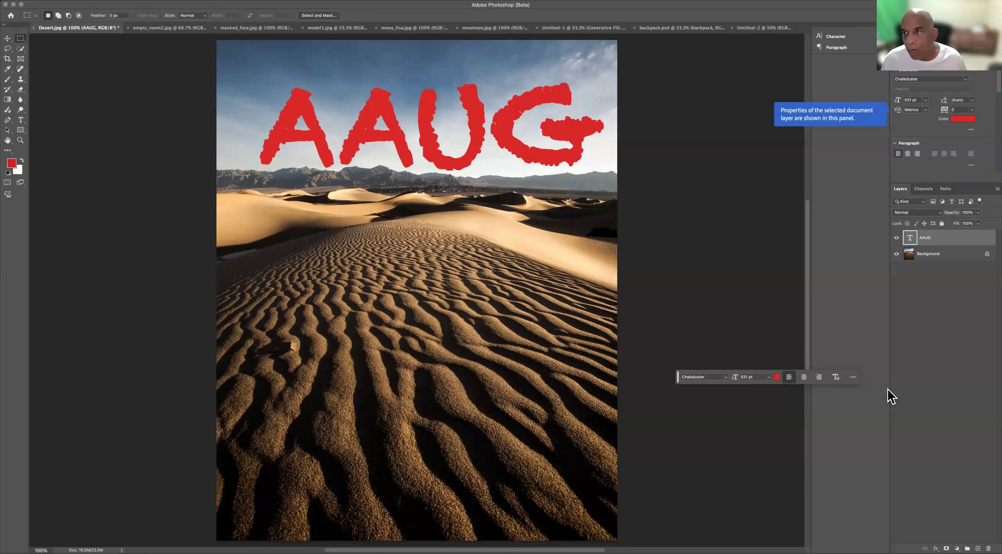
Dismiss the properties tip and review the options of the contextual task bar for the AAUG text layer.
left_click(816, 127)
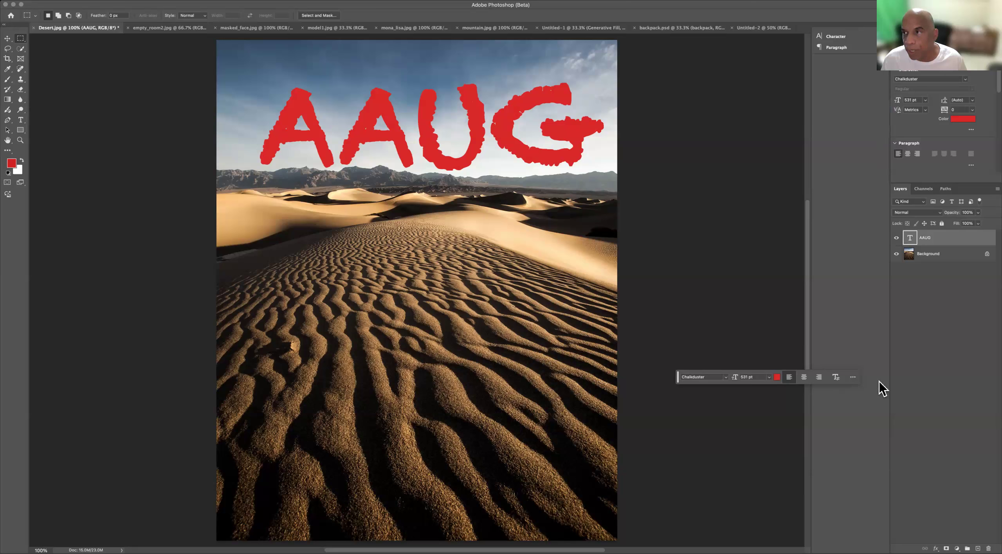
left_click(854, 380)
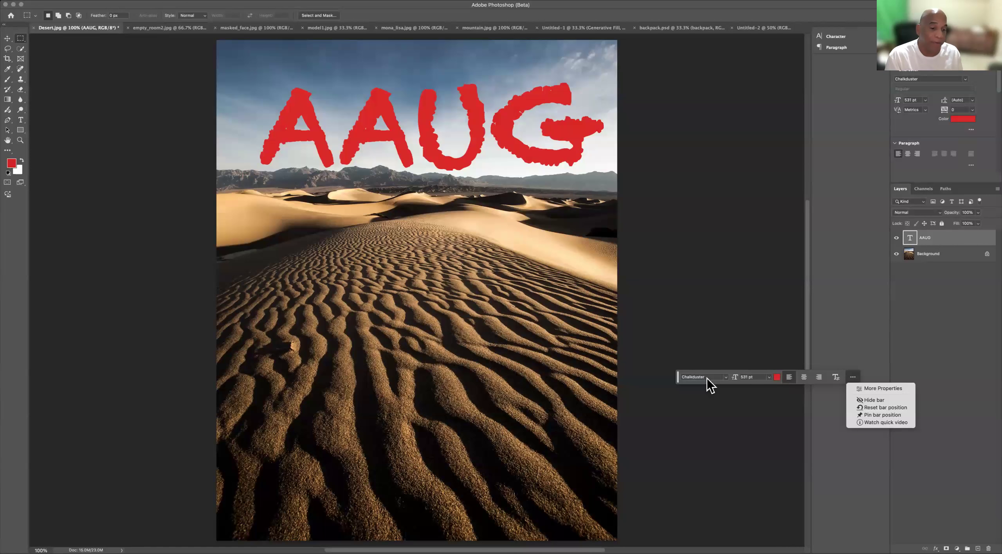
left_click(681, 386)
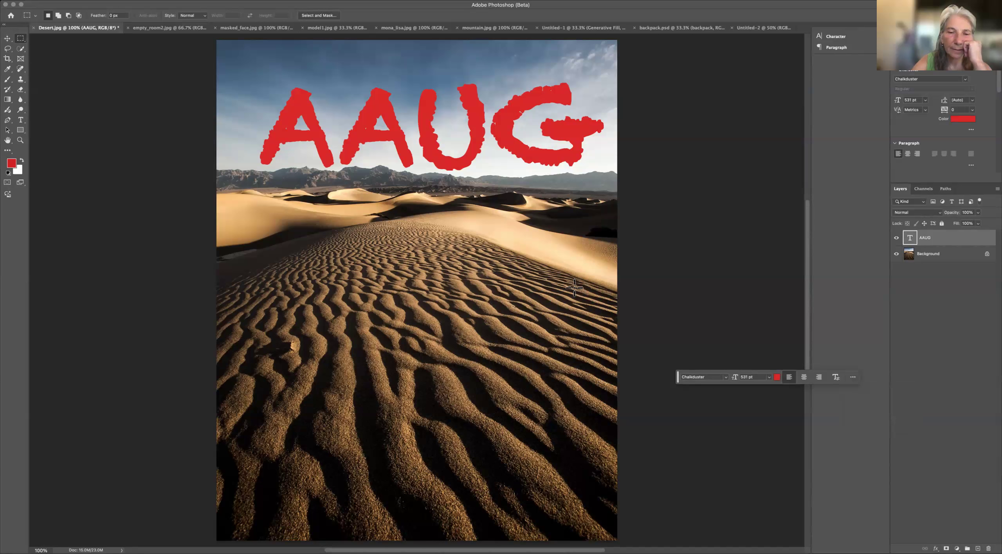
Switch to the blank Untitled-2 document and move the contextual task bar off the canvas.
left_click(764, 28)
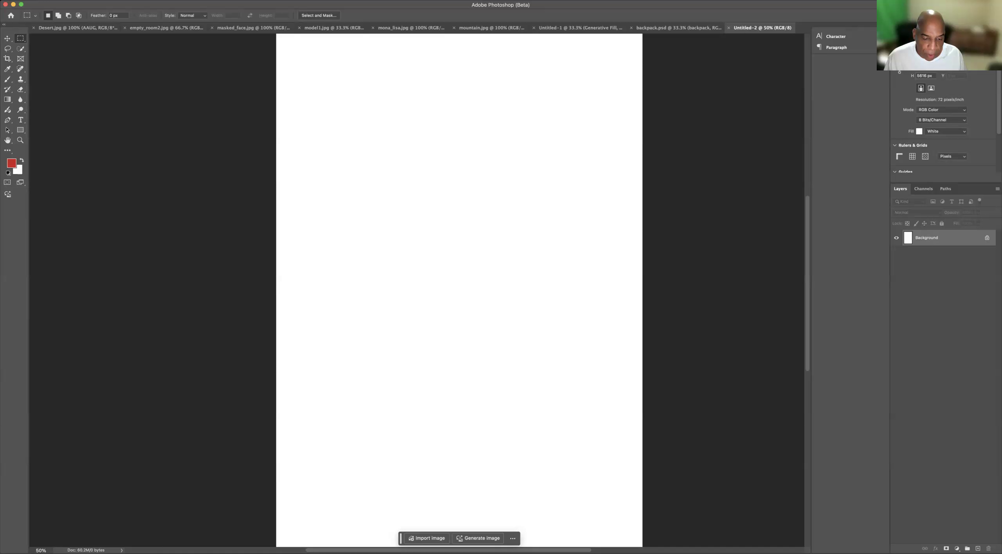
left_click_drag(400, 539, 660, 354)
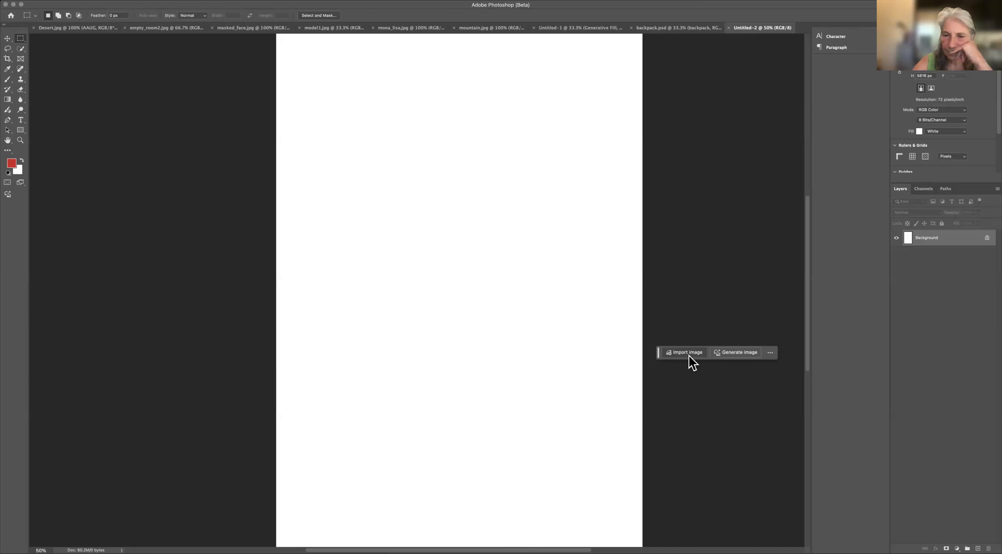
Import backpack.psd from the Downloads folder into the blank document, and cancel its placement.
left_click(685, 352)
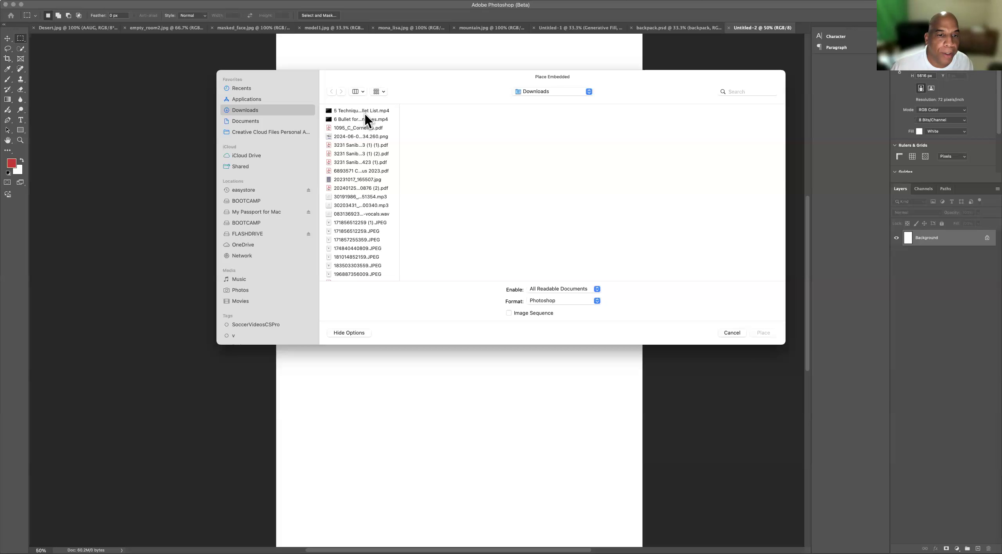
left_click(360, 180)
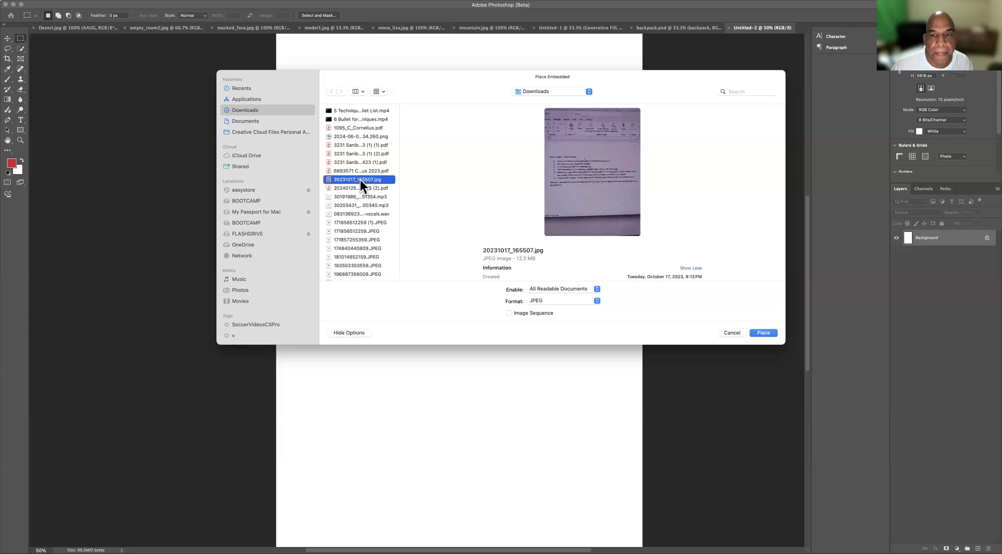
left_click(248, 121)
left_click(249, 109)
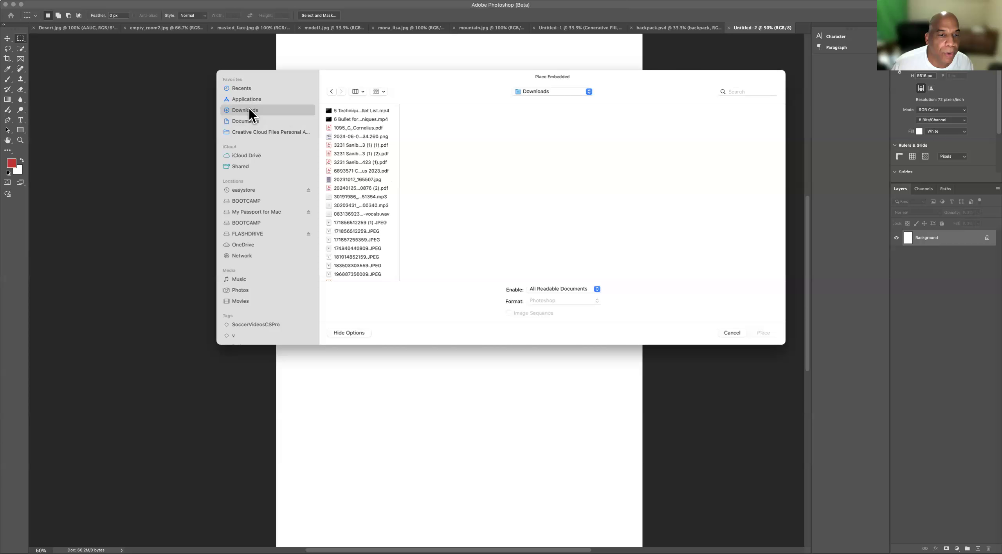
scroll(379, 243, "down", 5)
scroll(379, 243, "down", 10)
scroll(379, 246, "down", 1)
left_click(341, 179)
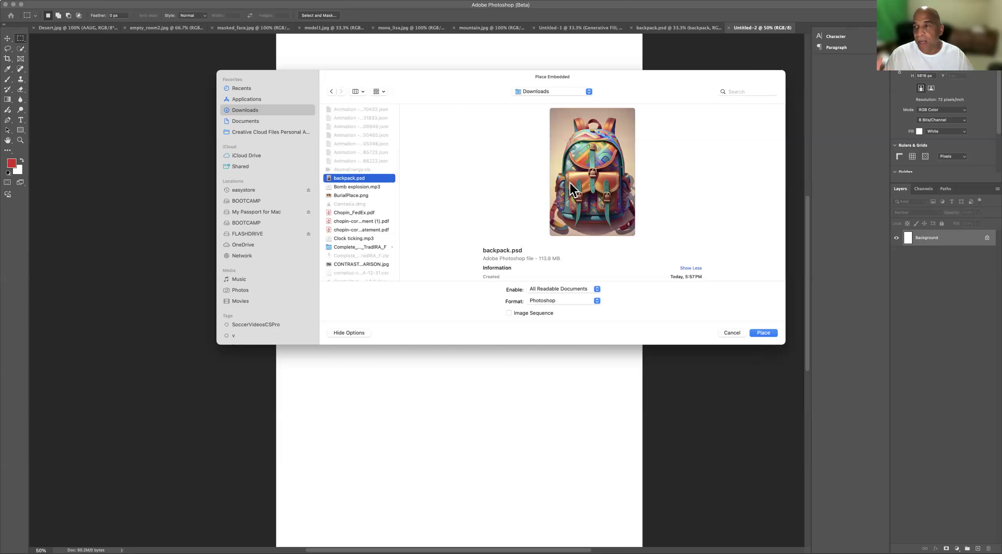
left_click(764, 333)
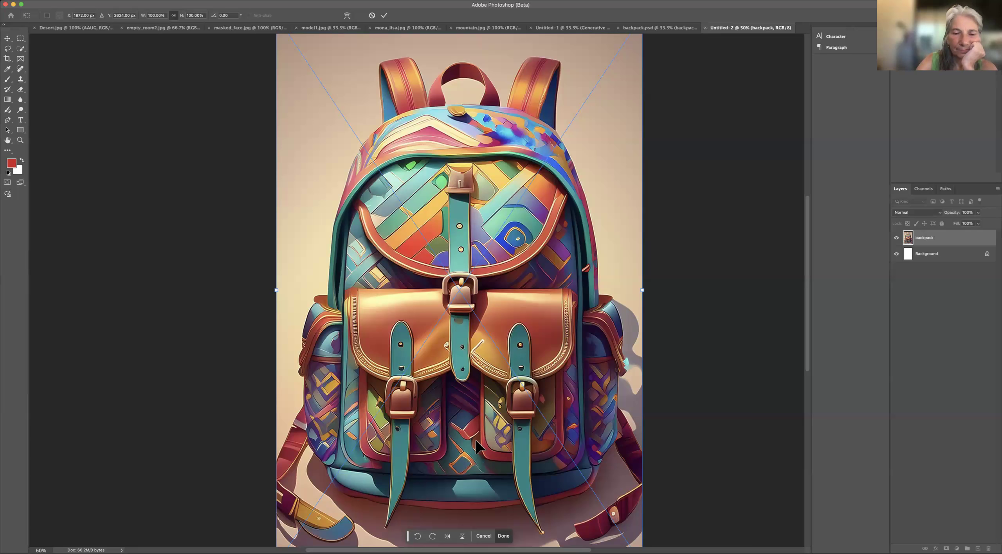
key("Escape")
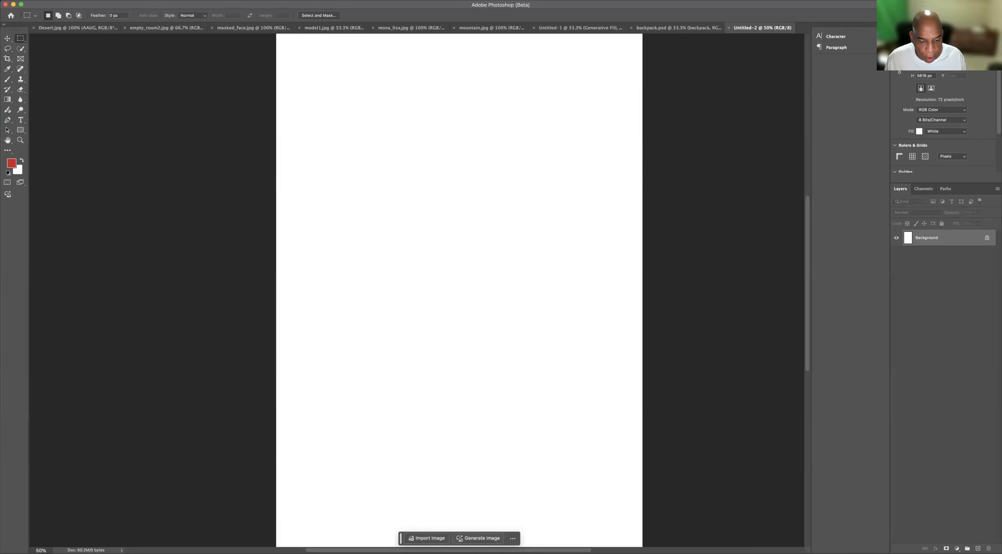
Generate an image with the prompt "Girl with backpack" and the Photo content type, and view its second and third variations.
left_click_drag(401, 539, 673, 431)
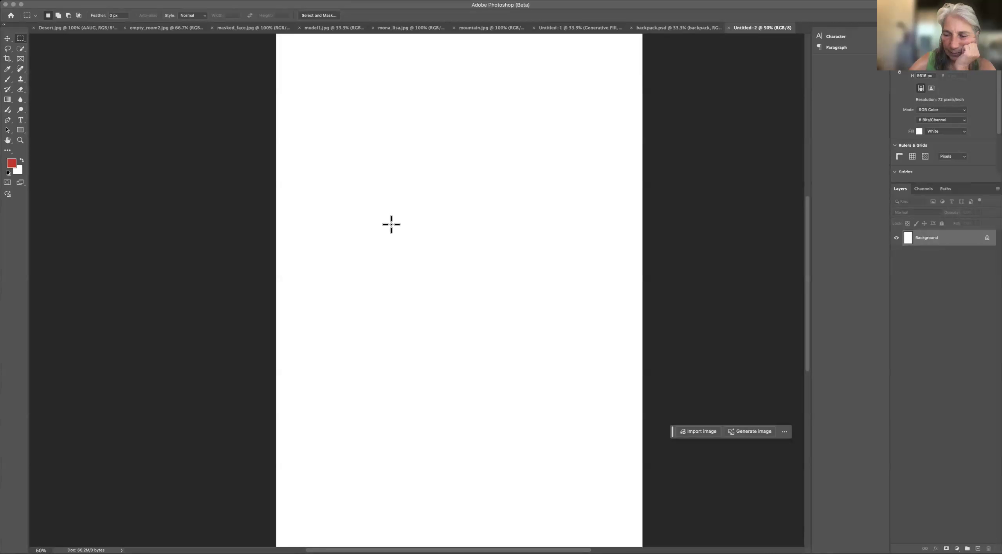
left_click(754, 432)
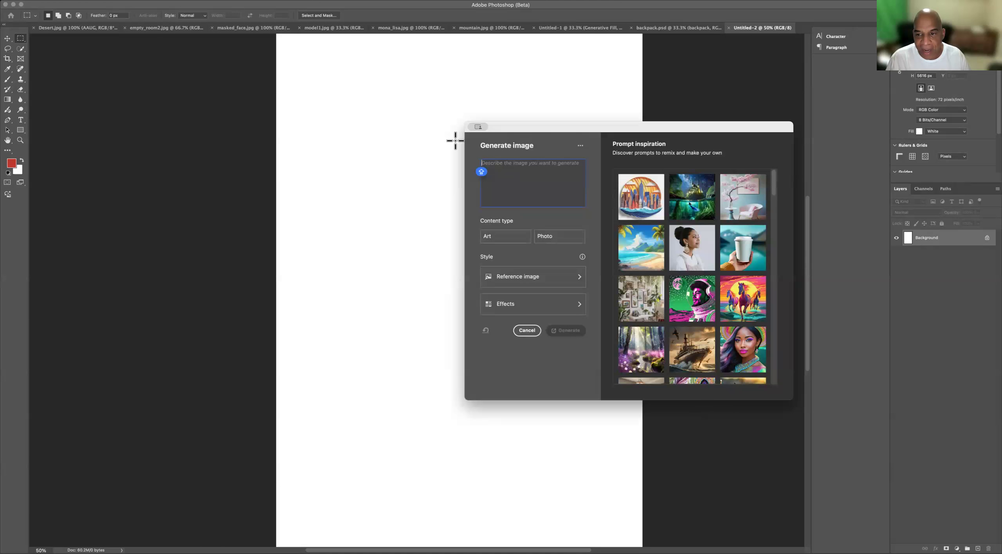
left_click(509, 168)
type("GIR")
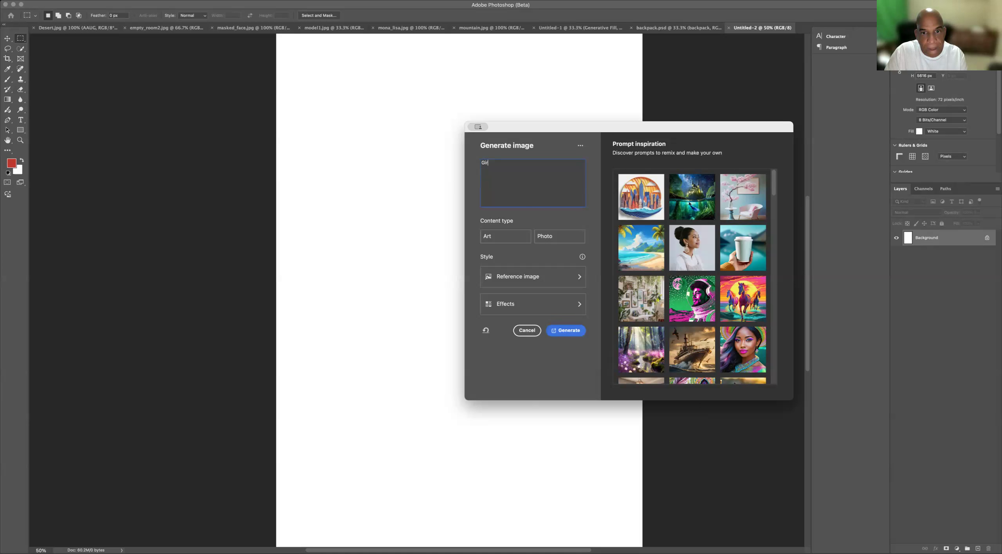
type("l with backpack")
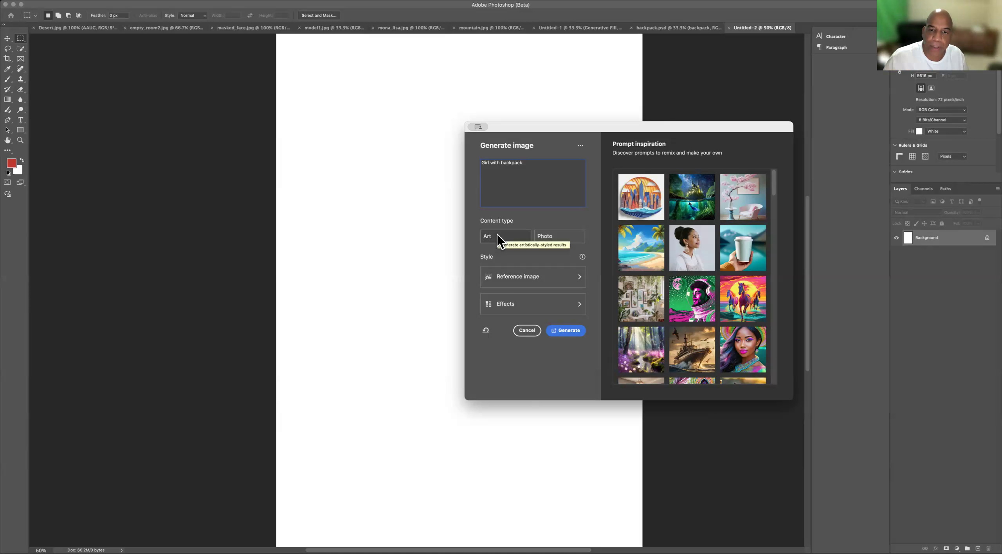
left_click(549, 237)
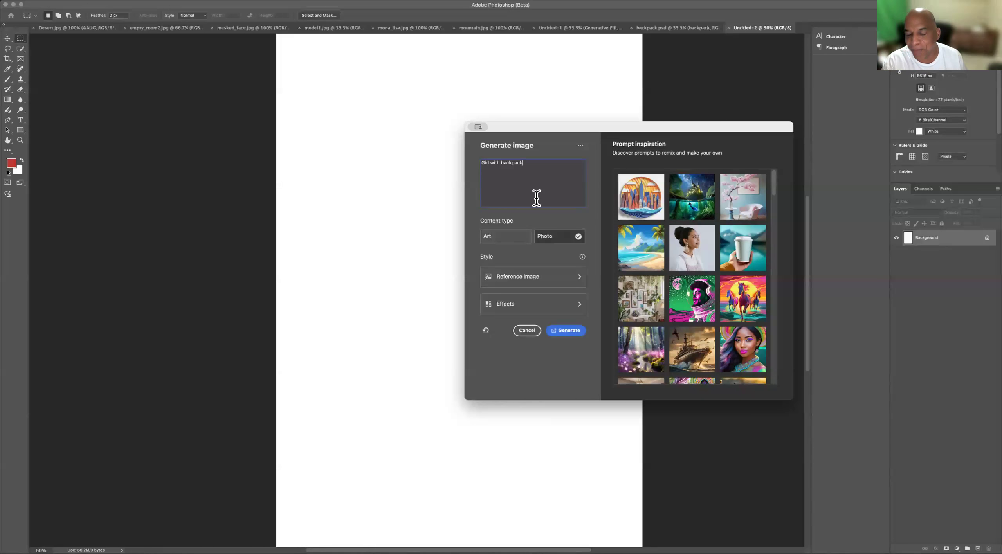
left_click(571, 331)
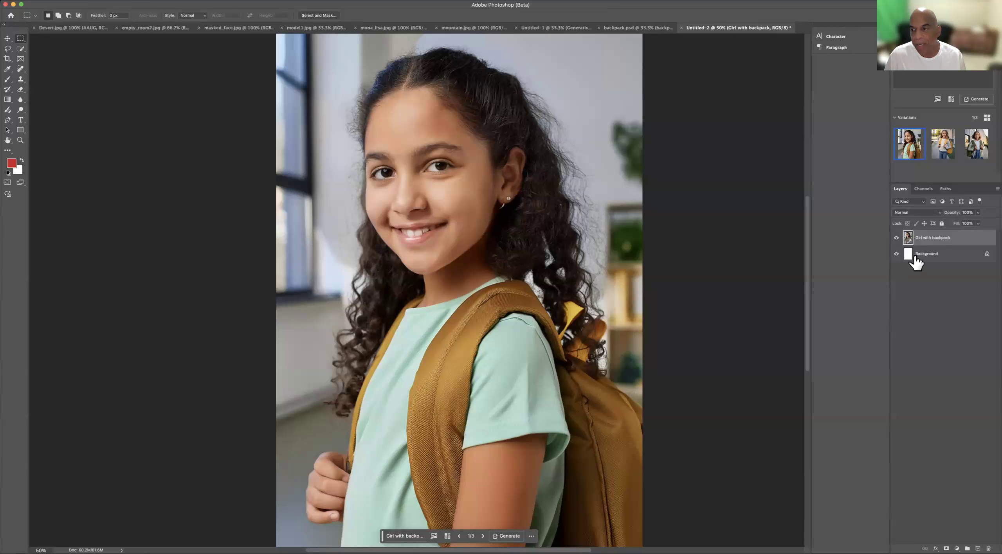
left_click(942, 147)
left_click(979, 151)
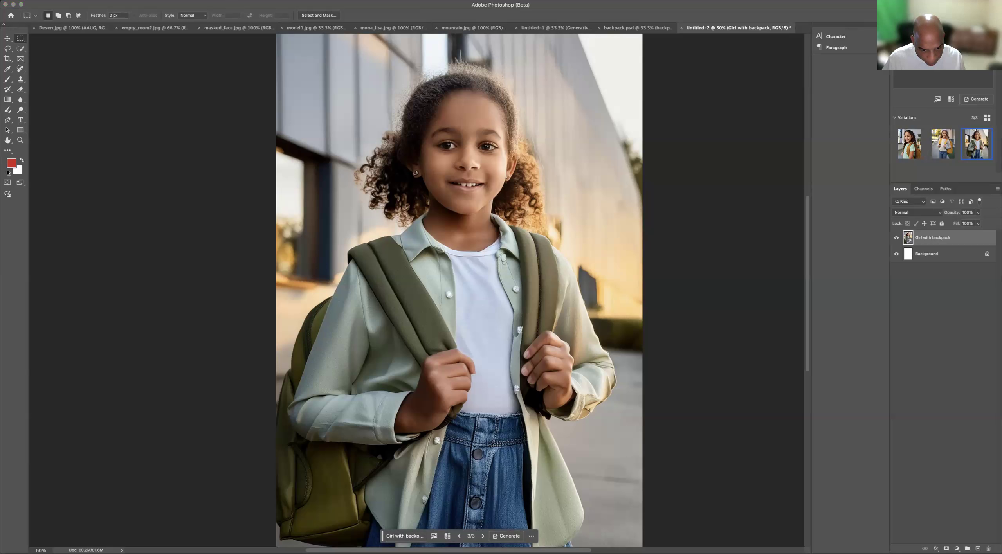
Move the contextual task bar off the generated image and pin the bar's position.
left_click_drag(382, 536, 752, 387)
left_click(902, 388)
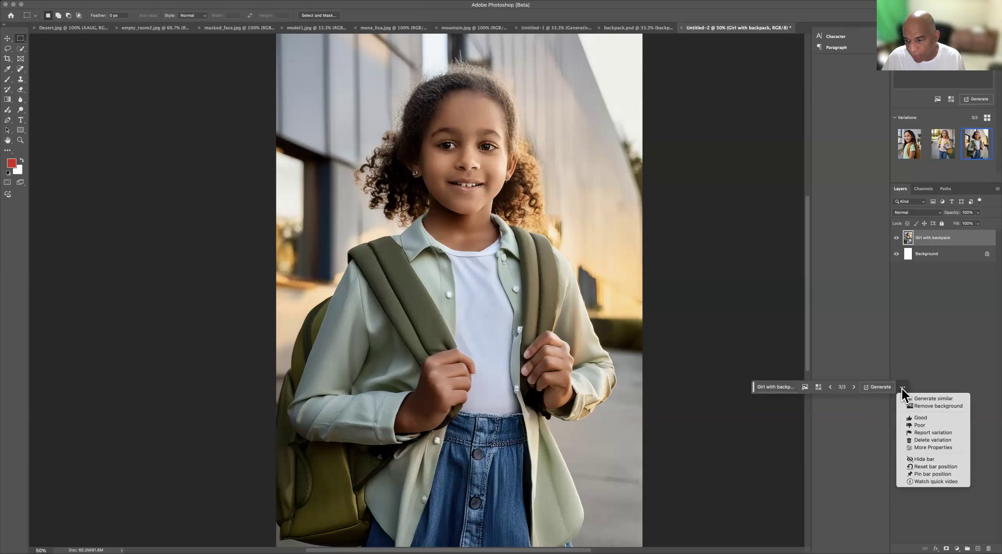
left_click(916, 475)
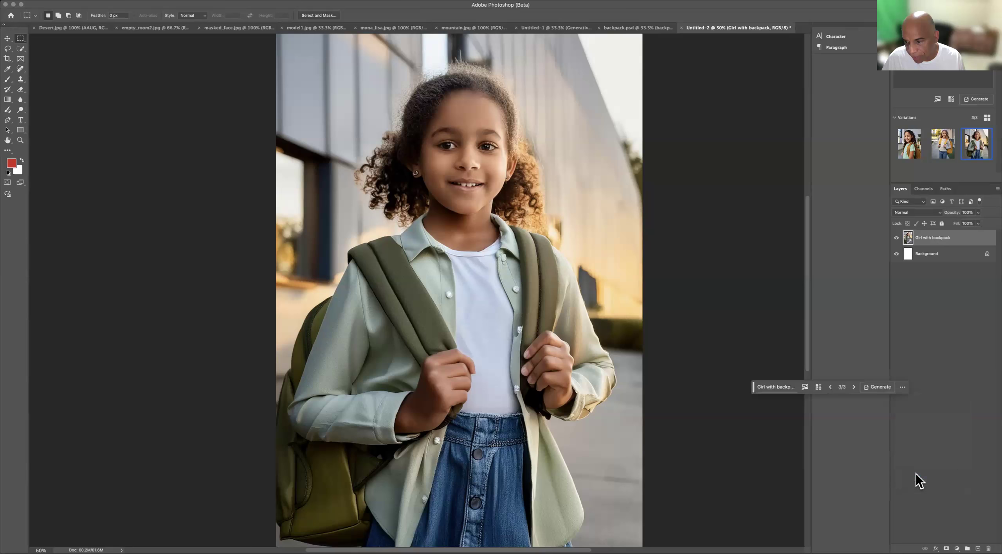
left_click(903, 388)
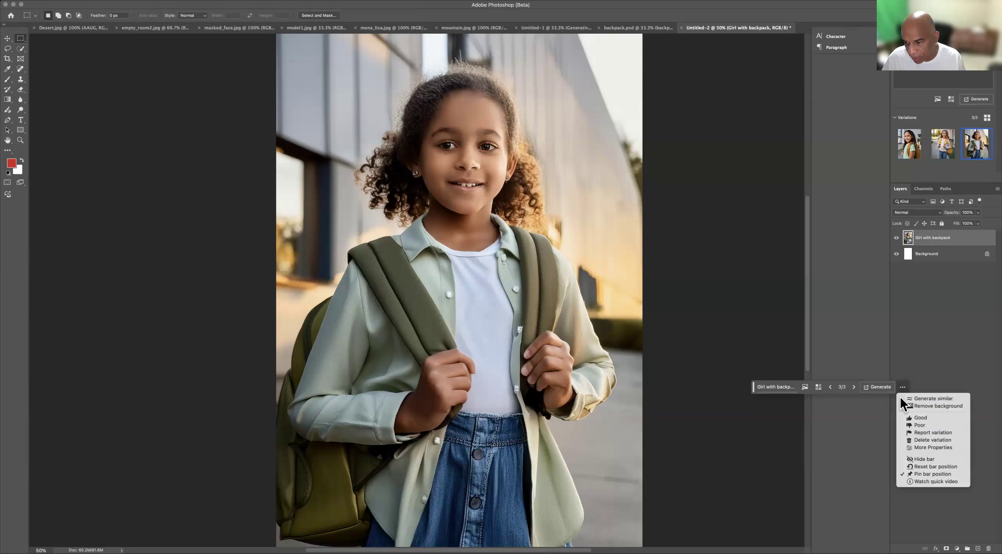
Generate new variations with the prompt "Girl with backpack facing ocean" and choose the third one.
left_click(791, 392)
left_click(792, 391)
triple_click(813, 387)
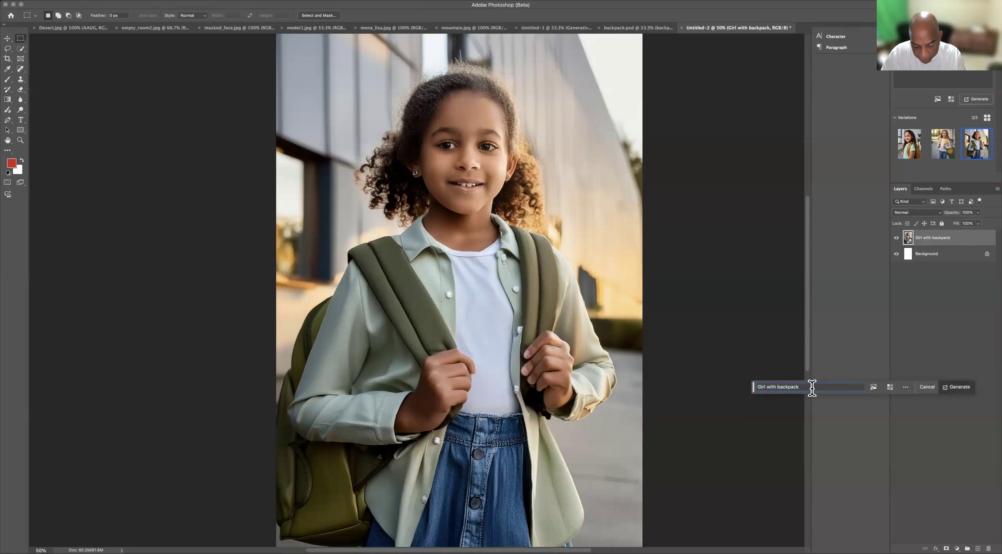
type("facing oc")
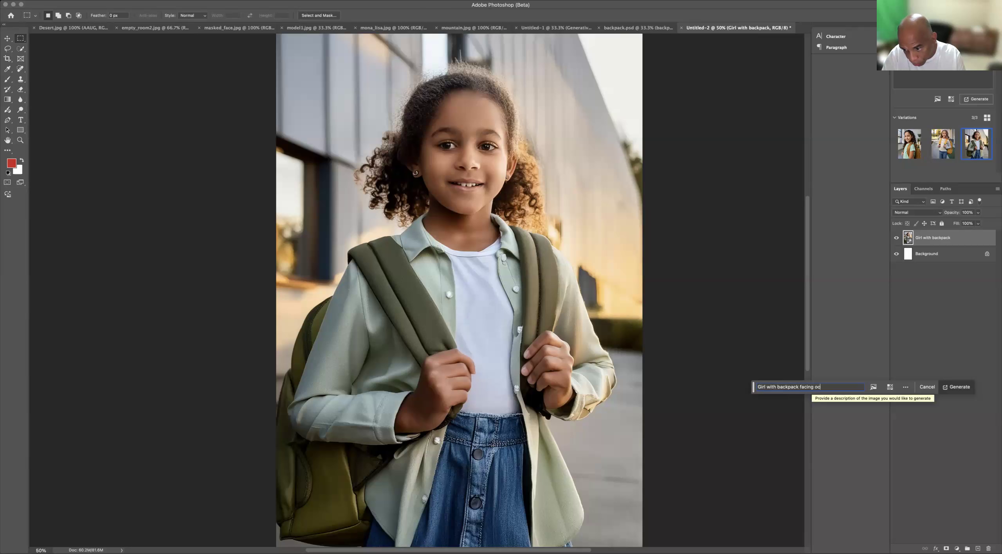
type("ean")
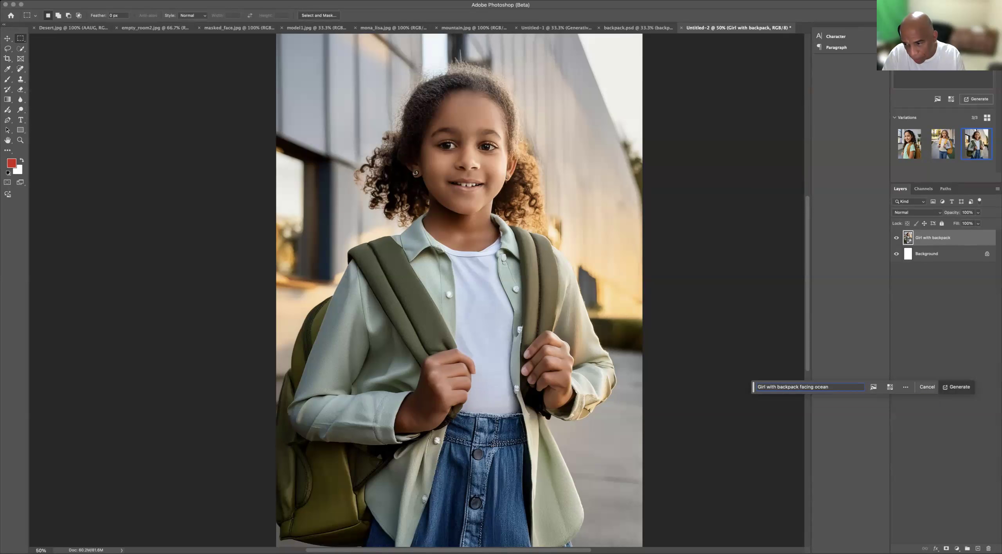
left_click(962, 389)
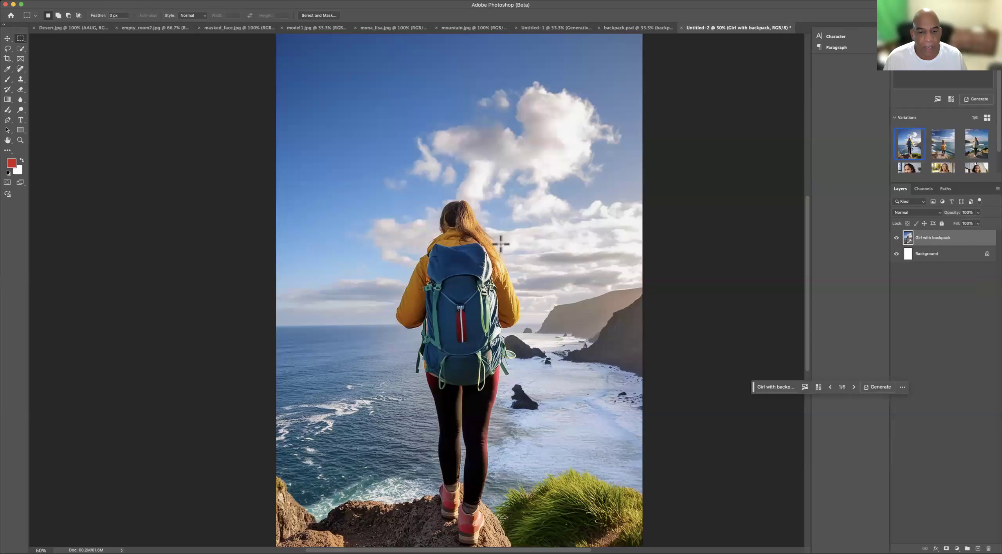
left_click(944, 145)
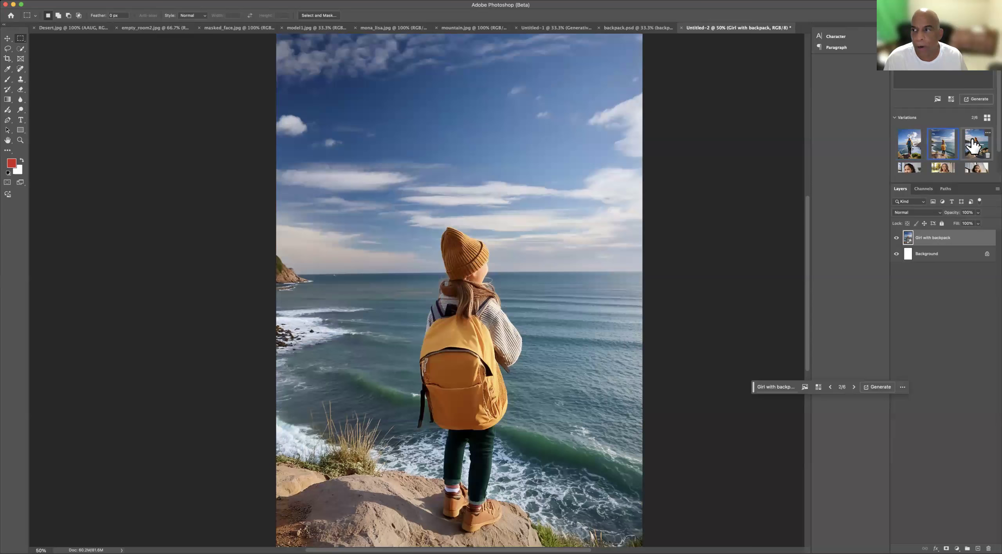
left_click(973, 146)
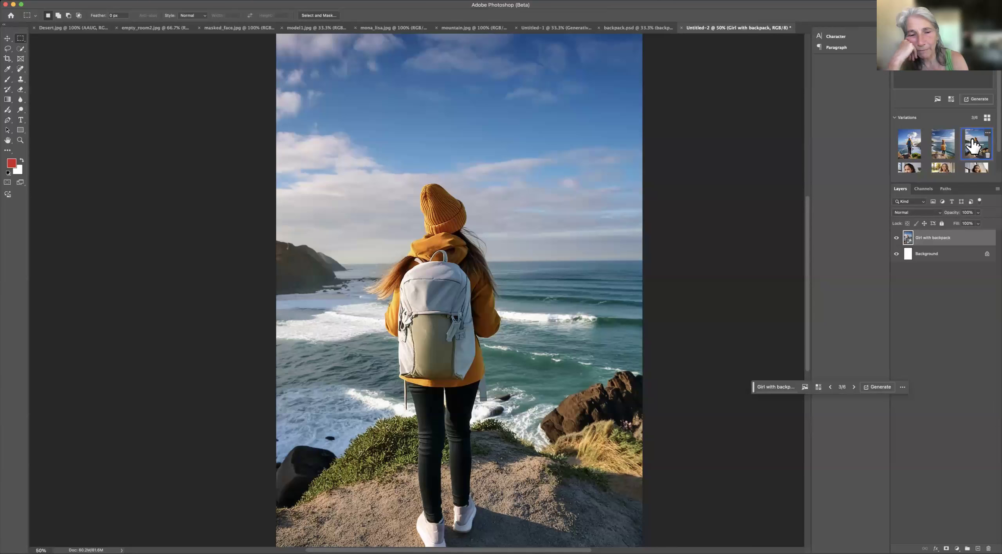
Look at the backpack.psd and Untitled-1 documents and return to Untitled-2.
left_click(618, 28)
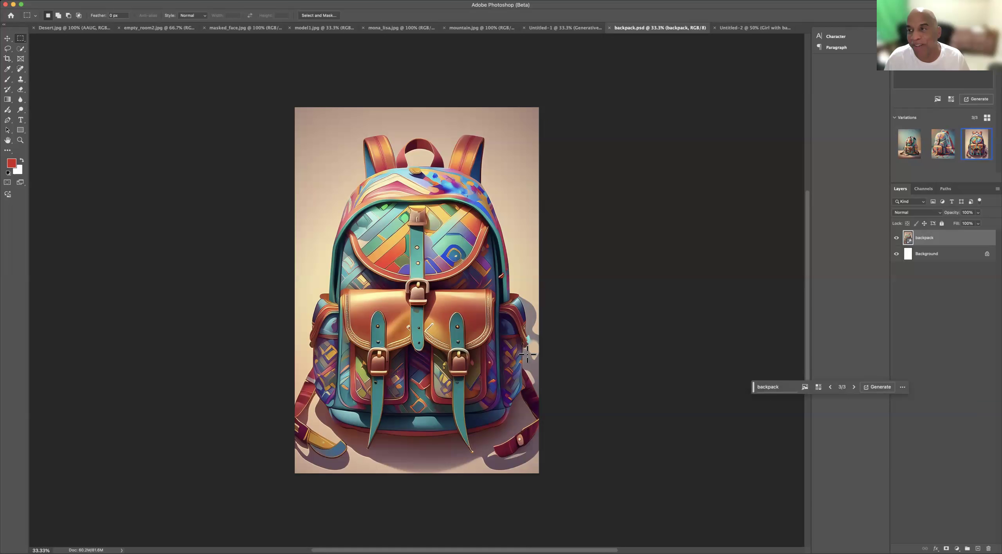
left_click(557, 30)
left_click(489, 30)
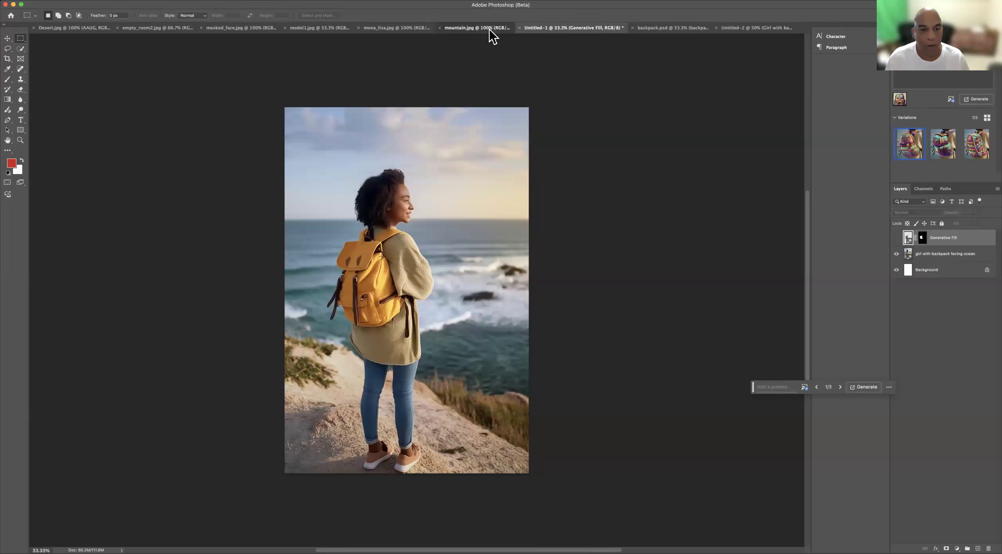
left_click(567, 28)
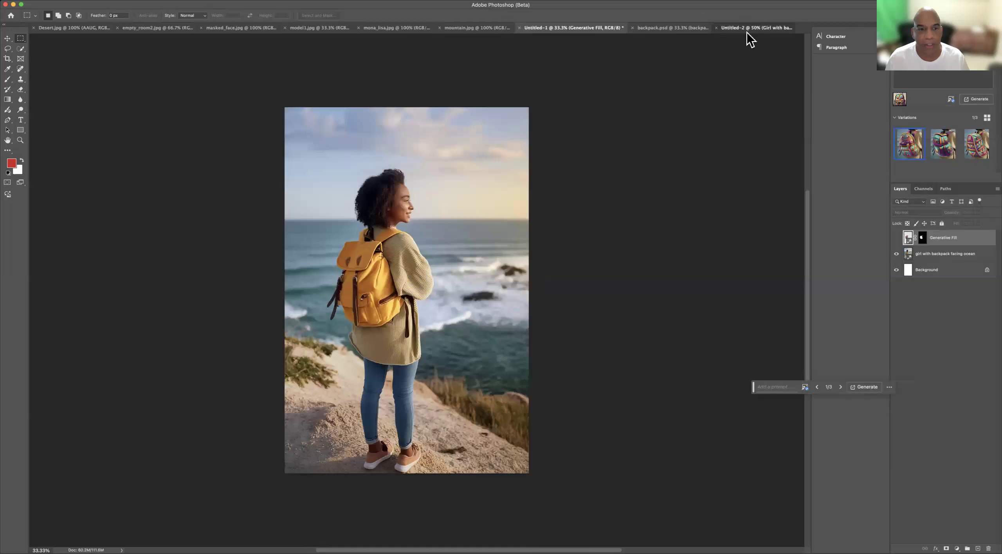
left_click(746, 29)
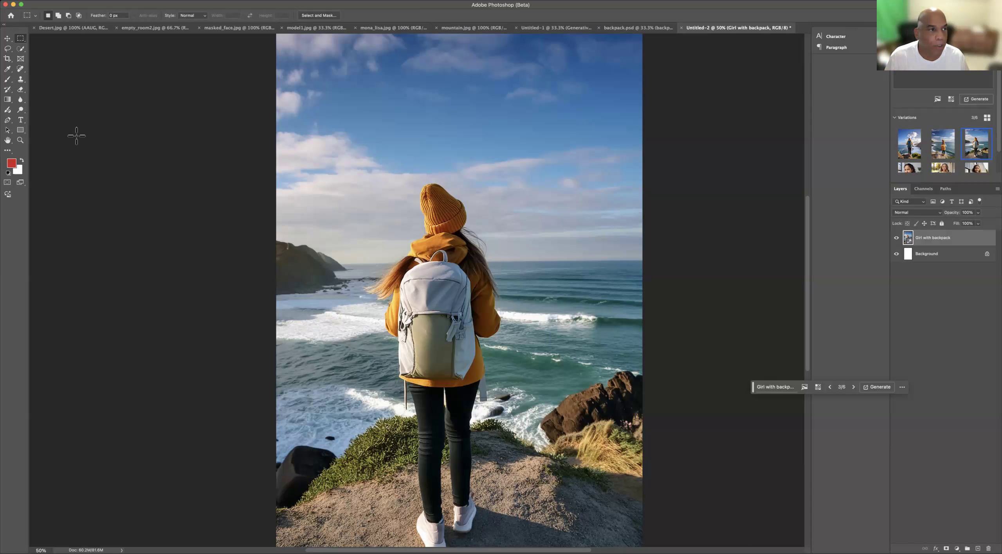
Outline the grey backpack on the girl's back with the Lasso tool.
left_click(7, 48)
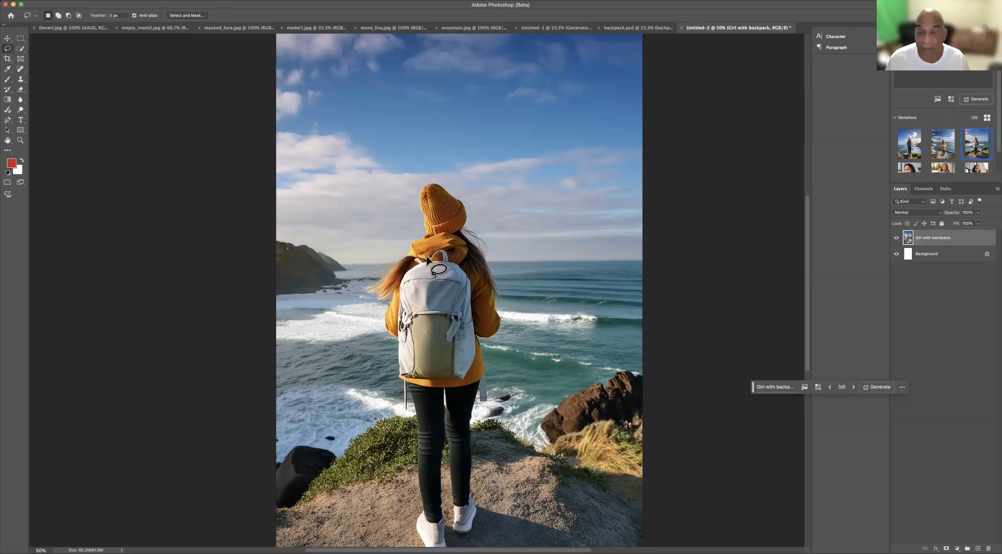
mouse_move(427, 257)
left_mouse_down()
mouse_move(446, 249)
mouse_move(476, 290)
mouse_move(482, 352)
mouse_move(466, 377)
mouse_move(407, 378)
mouse_move(387, 341)
mouse_move(396, 294)
mouse_move(430, 256)
left_mouse_up()
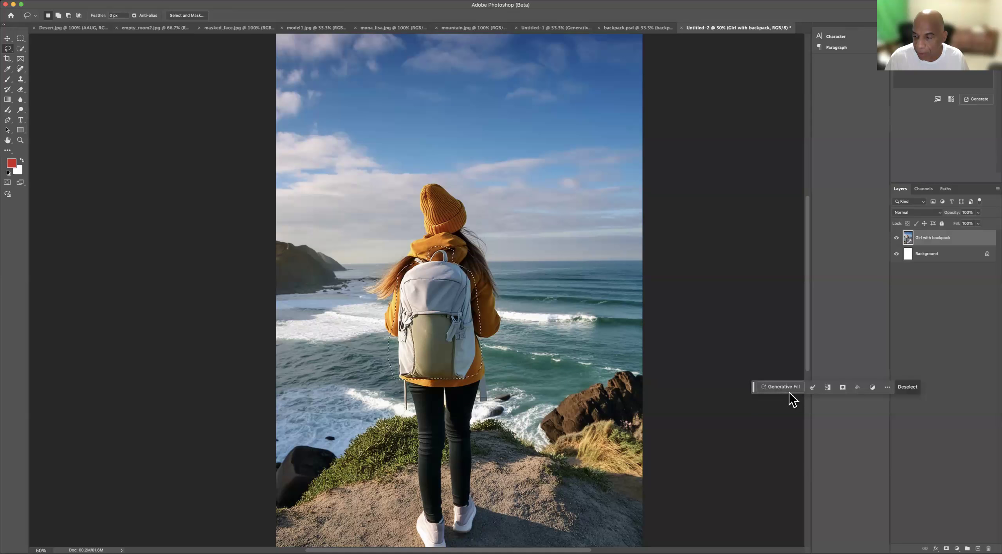
Generate a replacement for the selected grey backpack with Generative Fill, using the prompt "backpack".
scroll(789, 398, "down", 1)
scroll(790, 398, "right", 1)
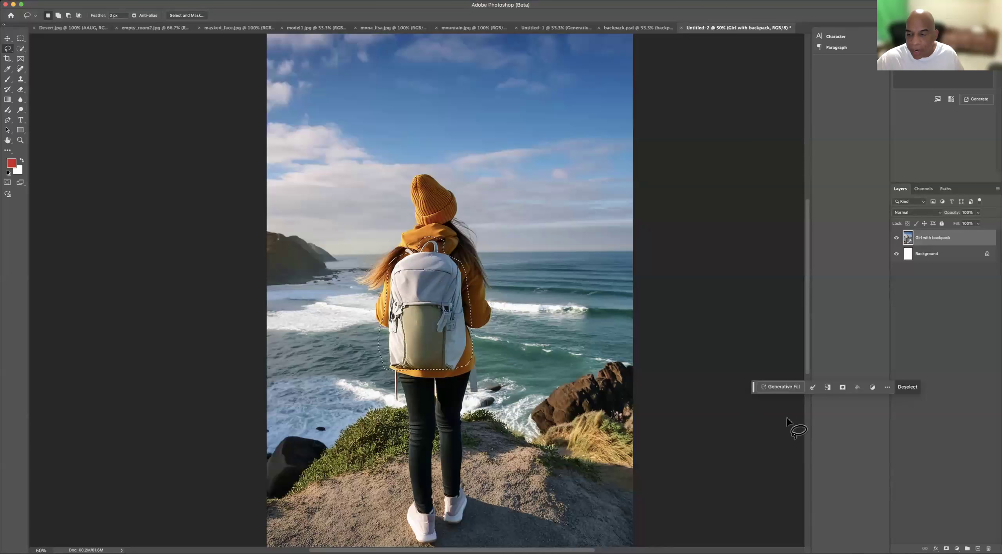
left_click(784, 388)
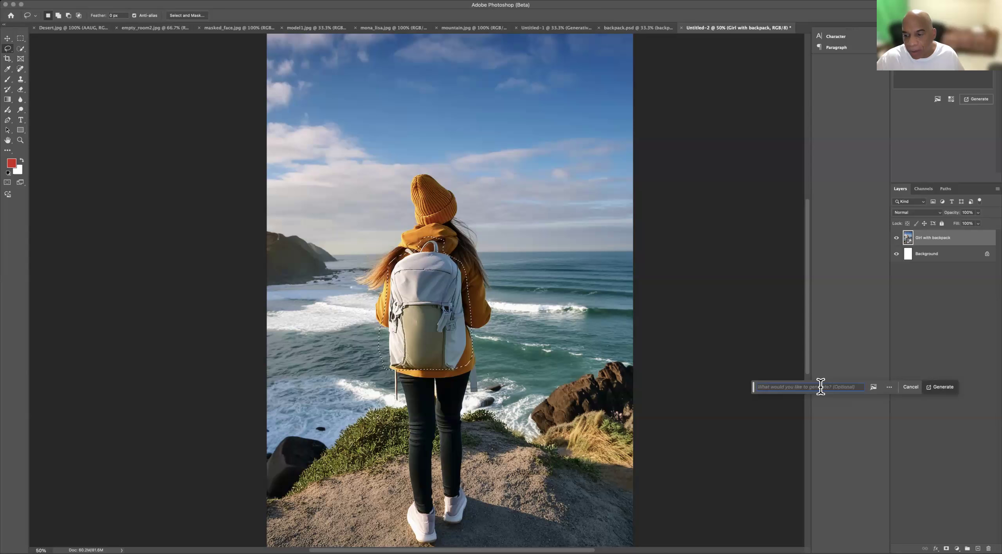
type("backpack")
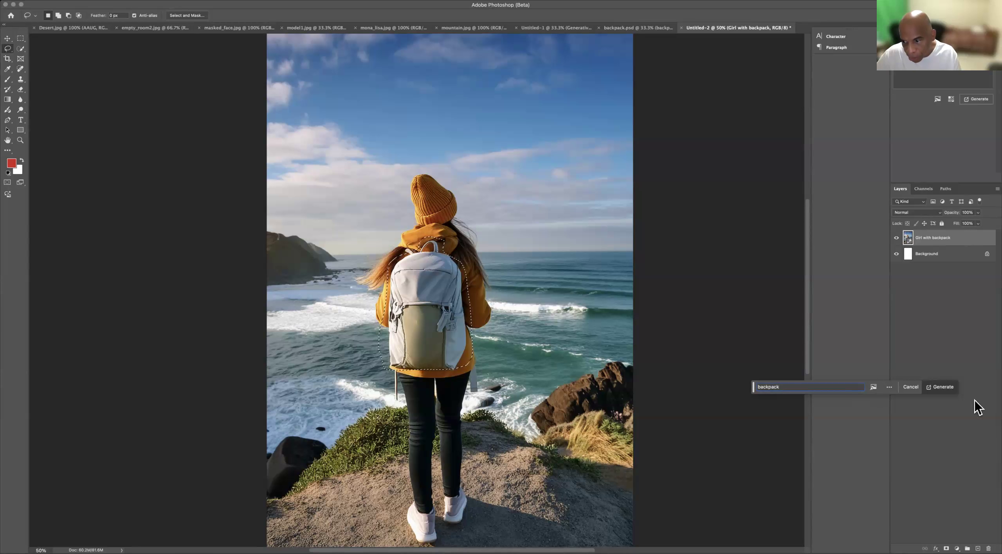
left_click(944, 387)
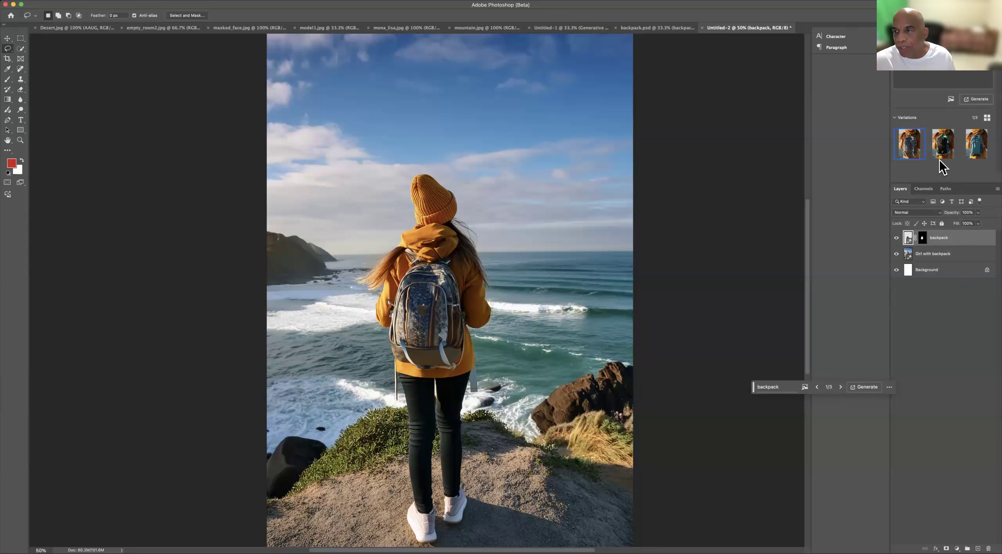
Widen the properties area, compare the three generated backpack variations and keep the first one.
left_click_drag(891, 159, 780, 161)
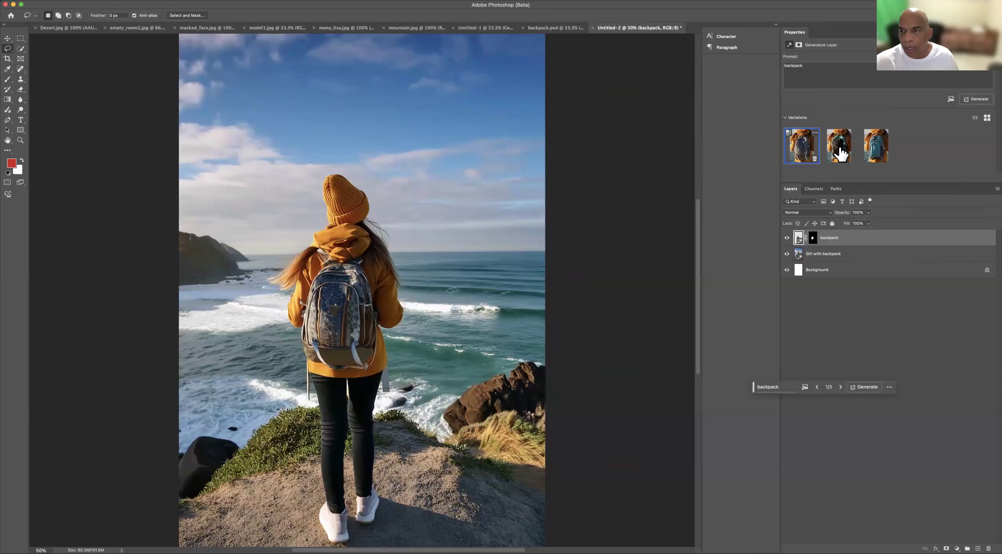
left_click(840, 155)
left_click(878, 154)
left_click(837, 154)
left_click(811, 155)
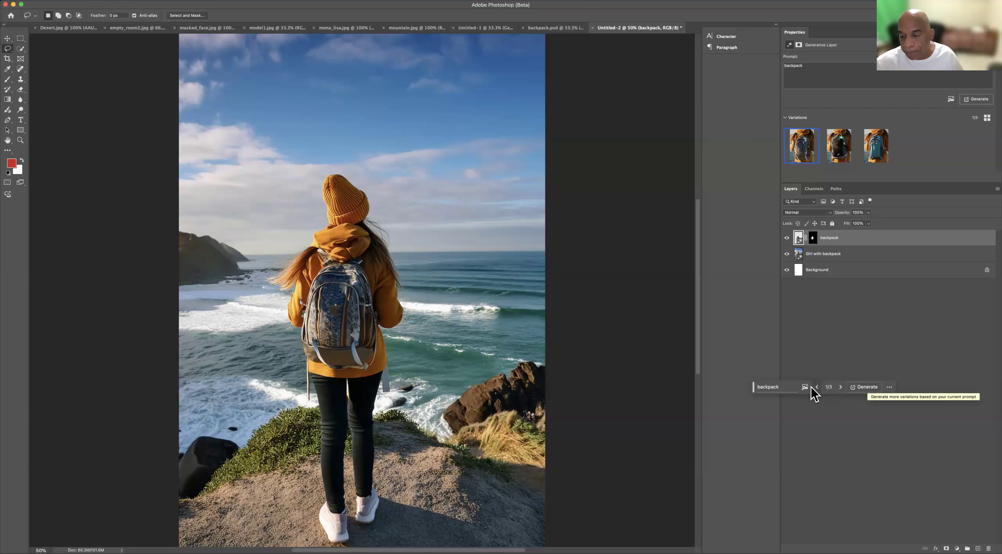
Attach backpack.psd from Downloads as the reference image for the backpack generative layer.
mouse_move(805, 388)
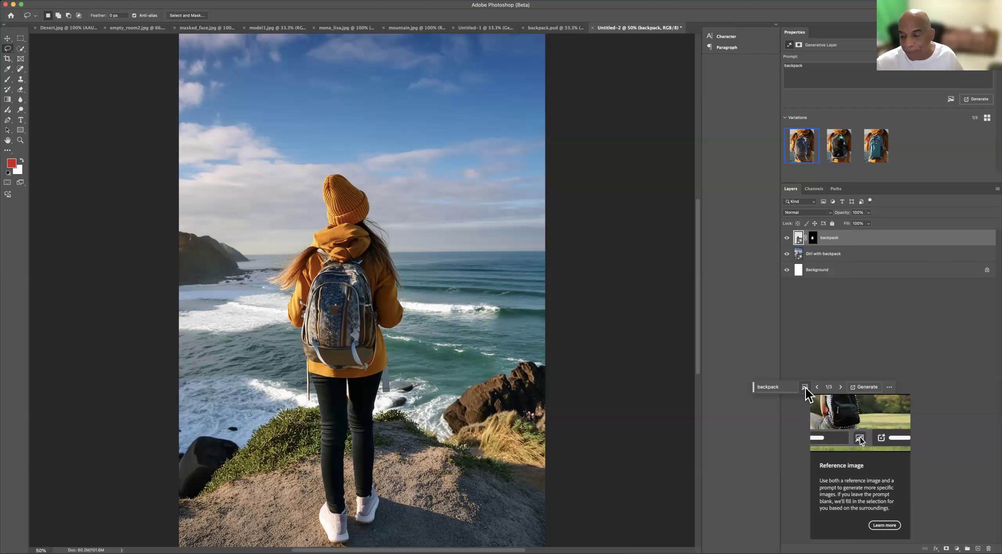
left_click(805, 388)
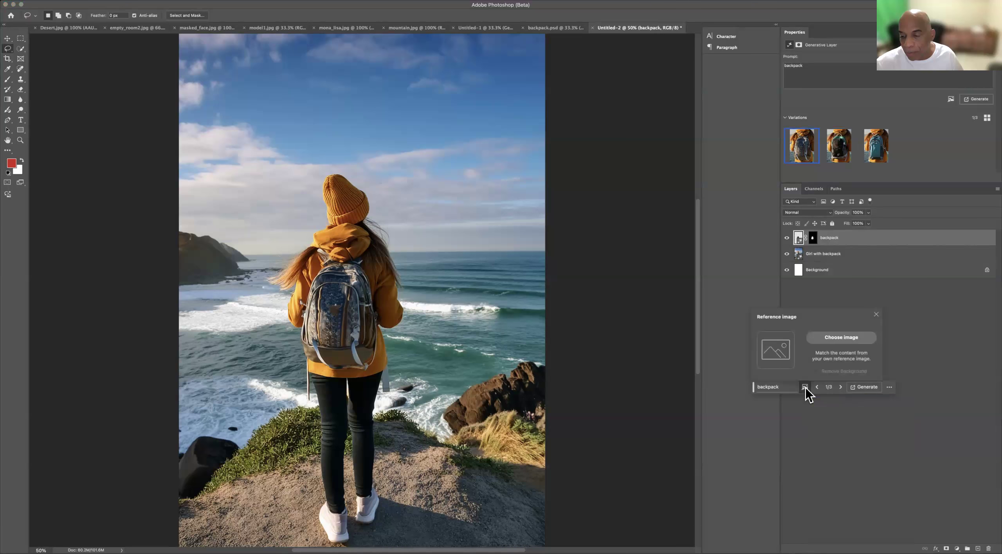
left_click(843, 337)
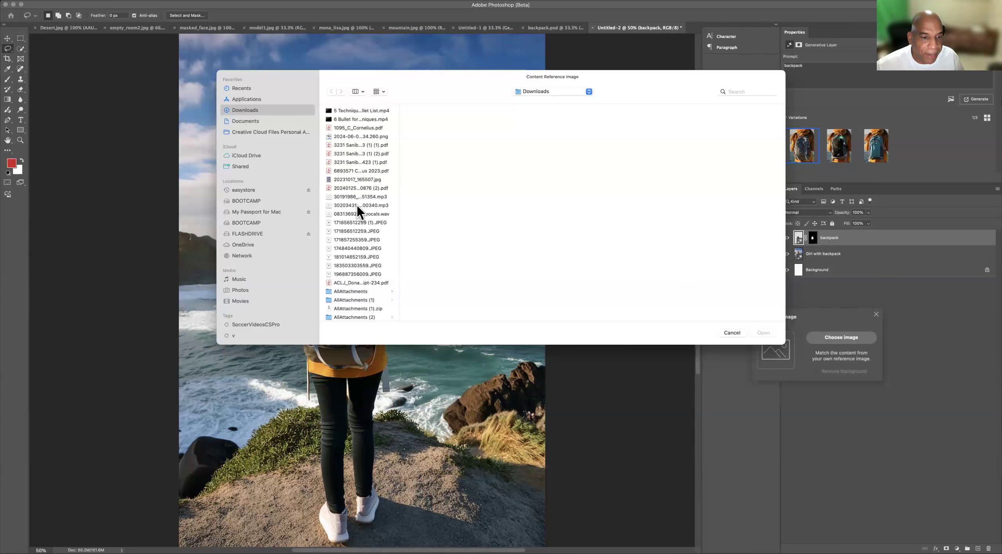
scroll(357, 211, "down", 10)
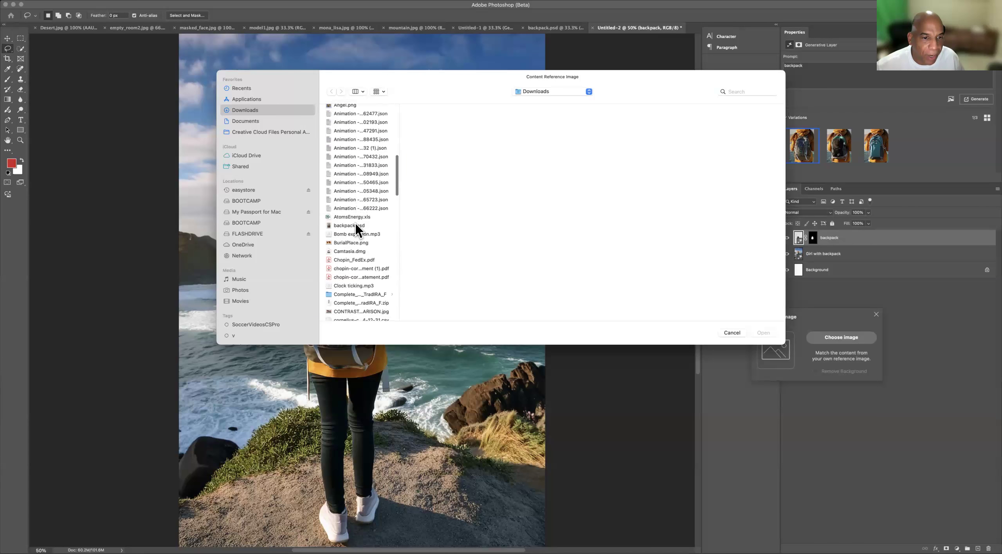
left_click(355, 226)
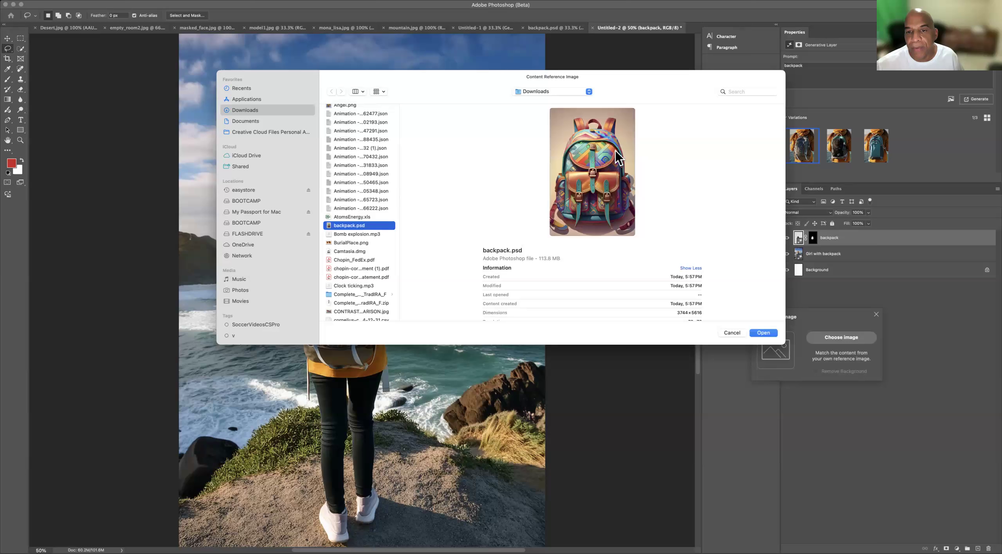
left_click(762, 333)
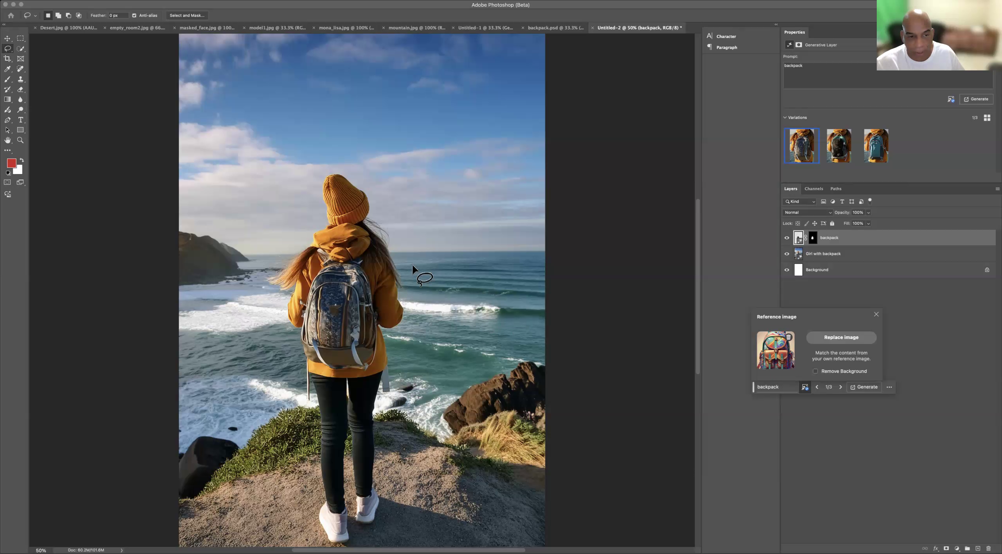
Outline the girl's backpack again with the Lasso tool and run Generative Fill with backpack.psd as reference image and an empty prompt.
left_click(368, 266)
mouse_move(375, 288)
left_mouse_down()
mouse_move(378, 360)
mouse_move(303, 353)
mouse_move(302, 308)
mouse_move(319, 262)
mouse_move(360, 262)
mouse_move(375, 280)
left_mouse_up()
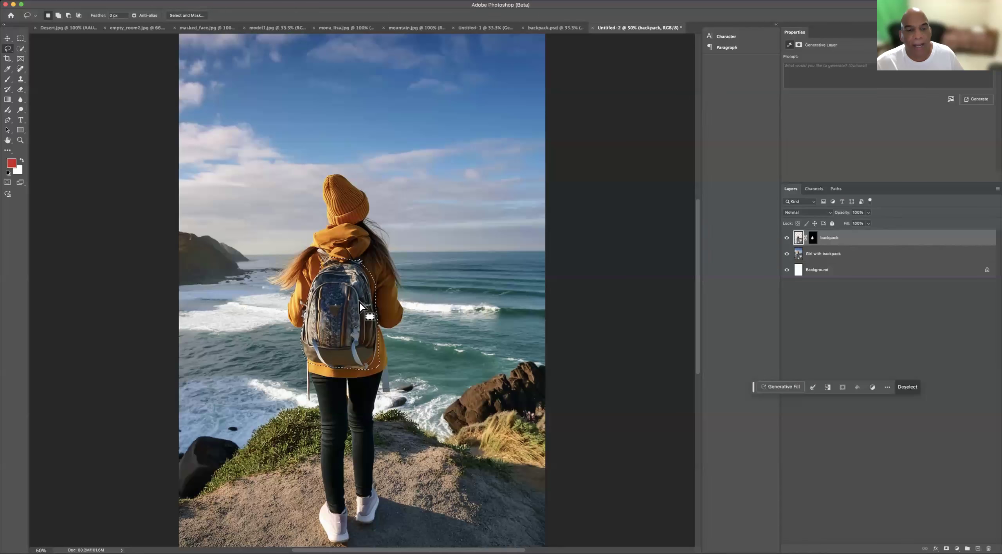
left_click(796, 388)
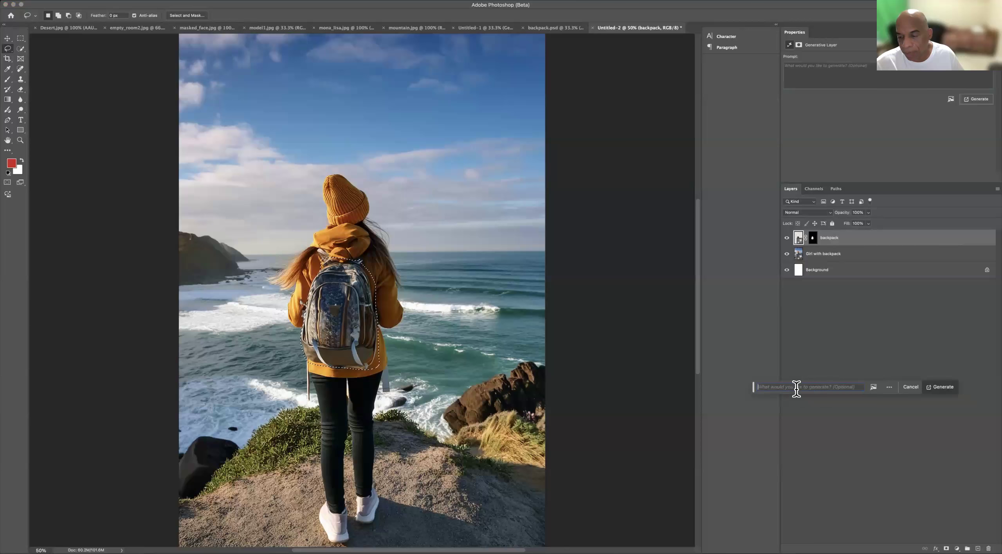
left_click(874, 387)
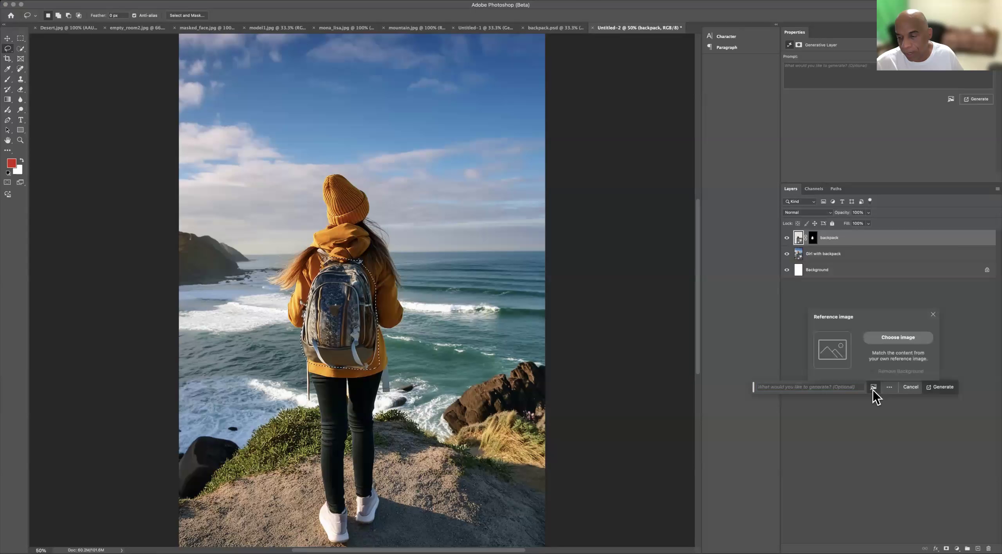
left_click(896, 339)
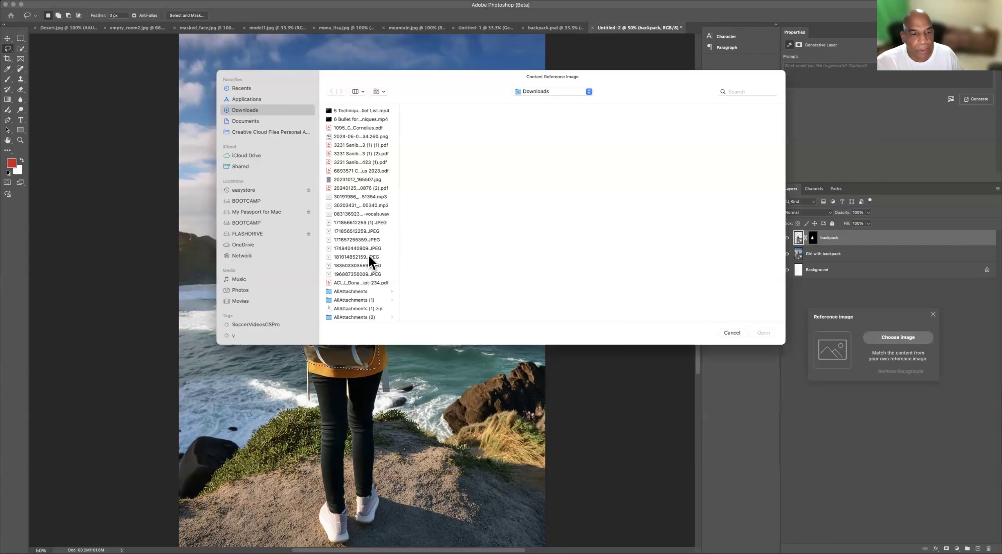
scroll(370, 269, "down", 10)
scroll(371, 270, "down", 10)
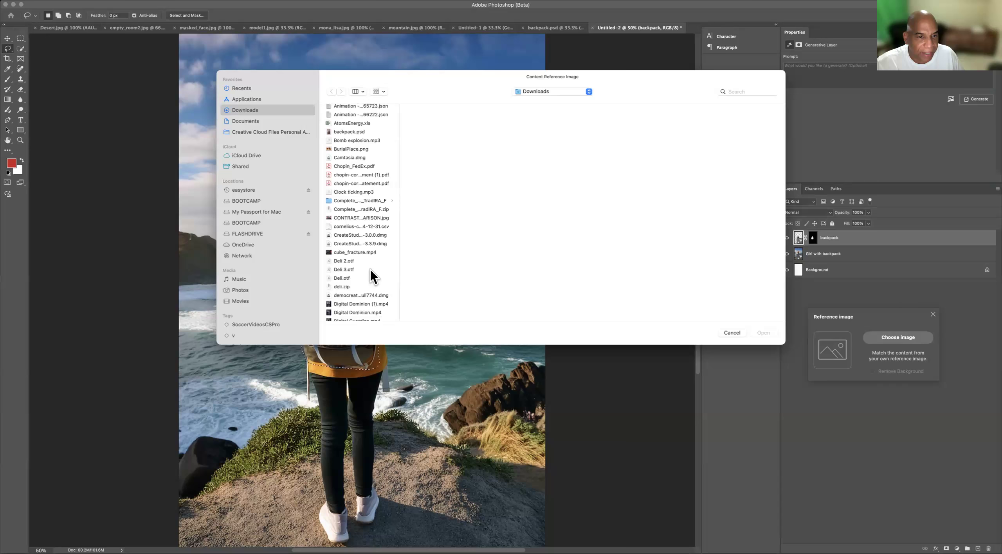
scroll(371, 270, "up", 3)
left_click(345, 176)
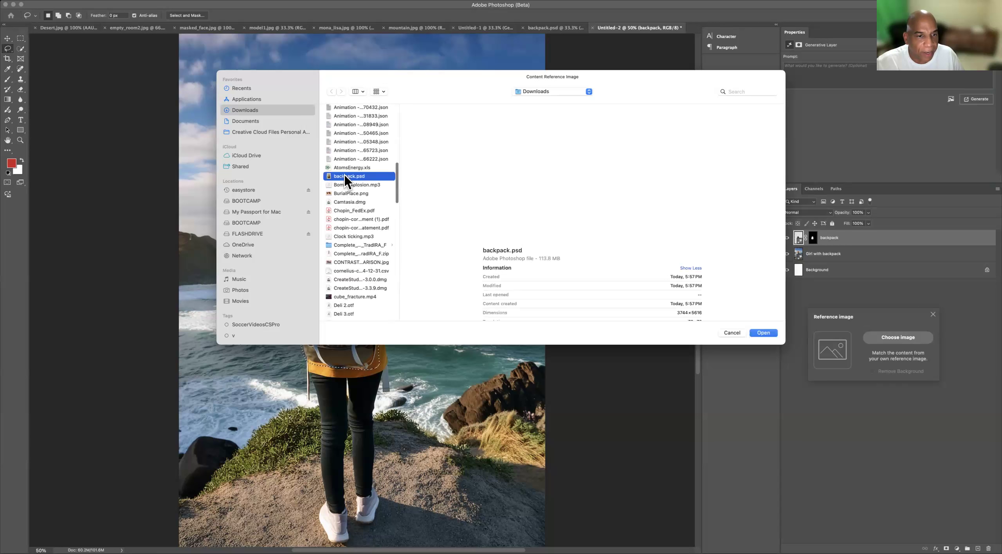
left_click(762, 333)
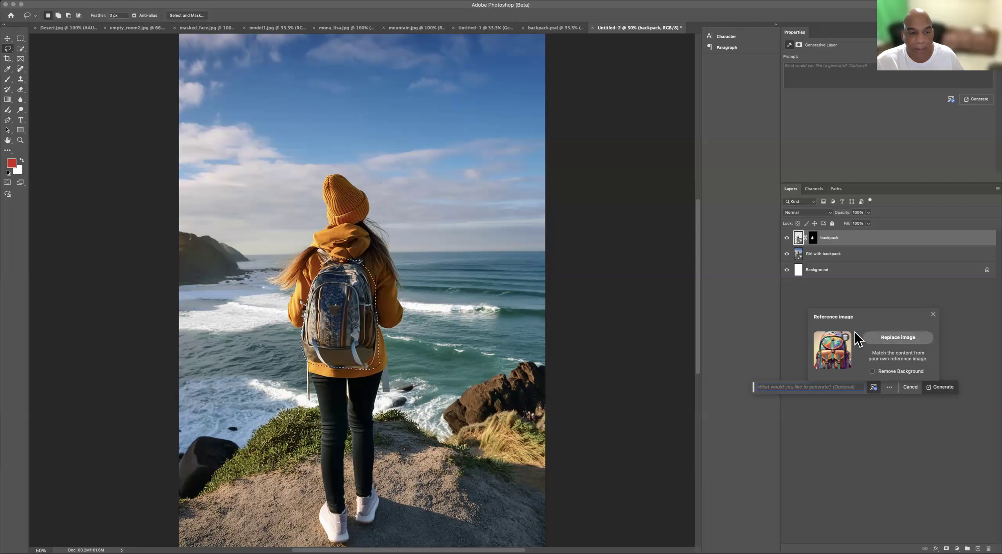
left_click(934, 388)
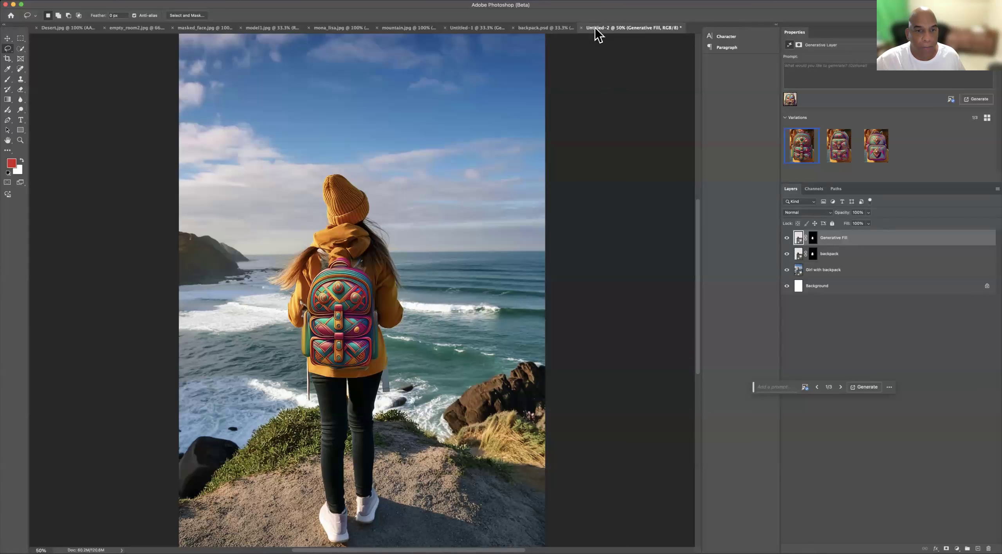
View the backpack.psd, Untitled-1 and mountain.jpg documents and return to Untitled-2.
left_click(546, 29)
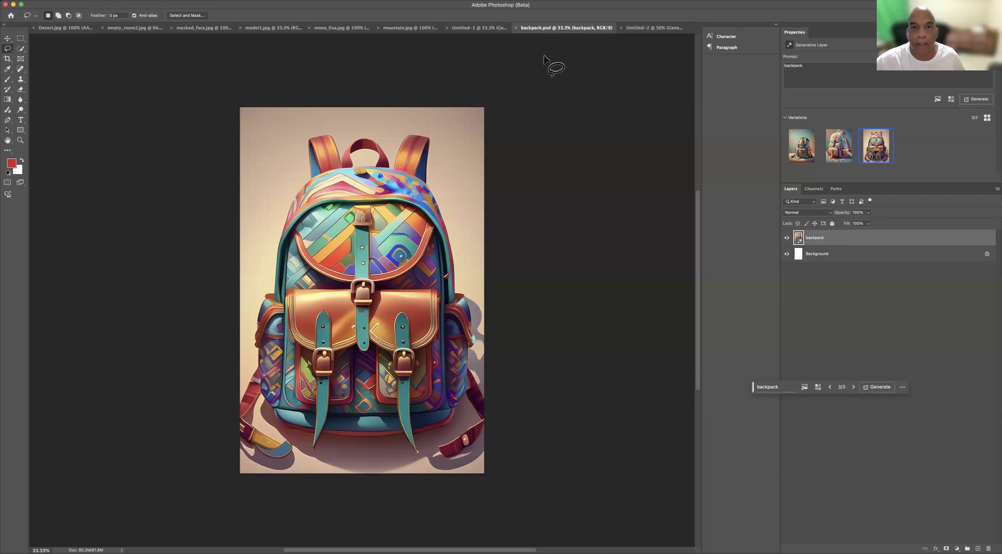
left_click(483, 29)
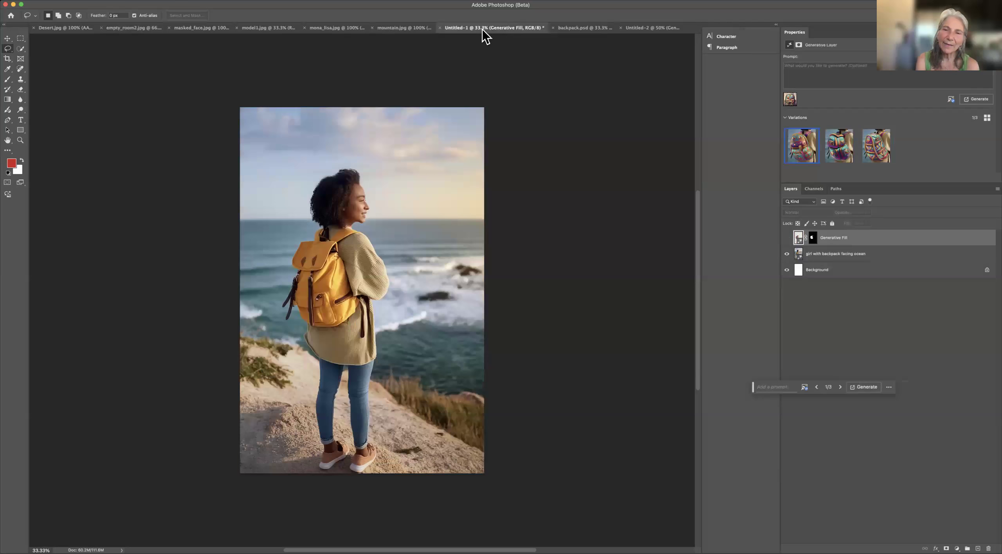
left_click(400, 31)
left_click(638, 32)
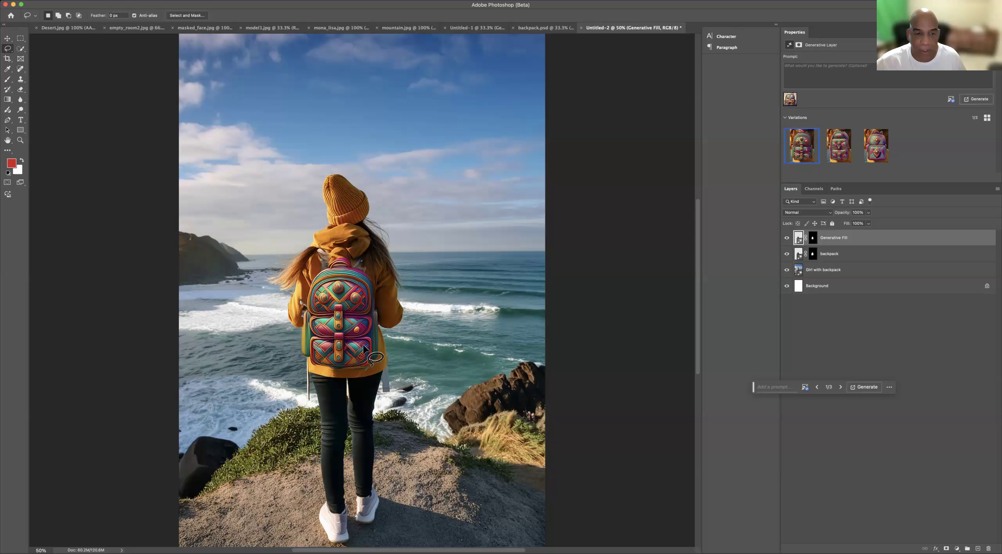
Compare the second and third reference-based backpack variations, and enhance the detail of the first variation.
left_click(841, 157)
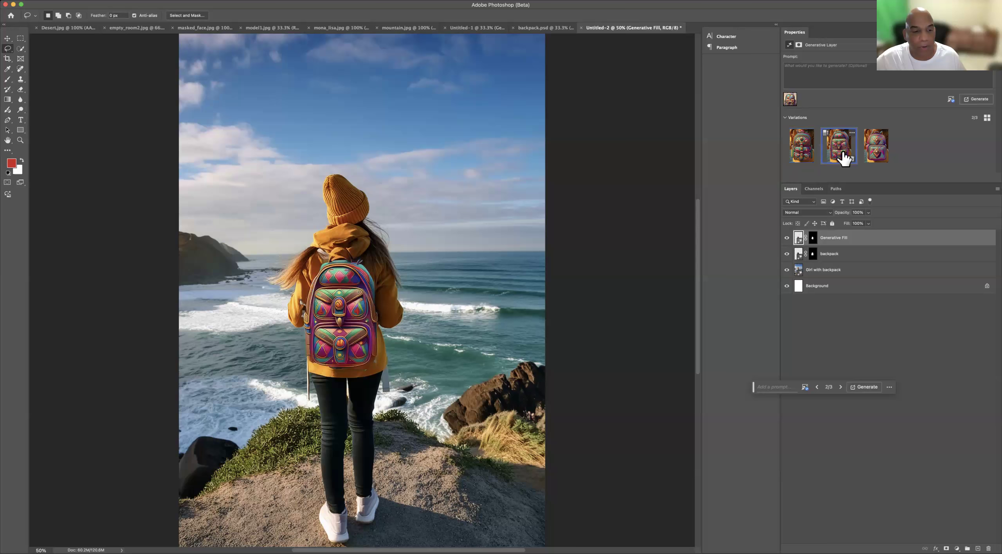
left_click(879, 157)
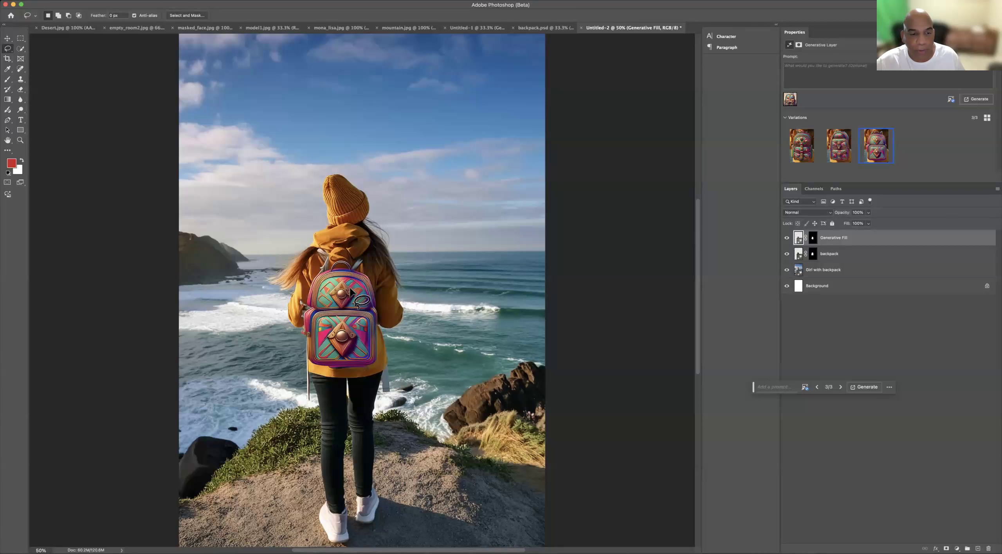
mouse_move(816, 139)
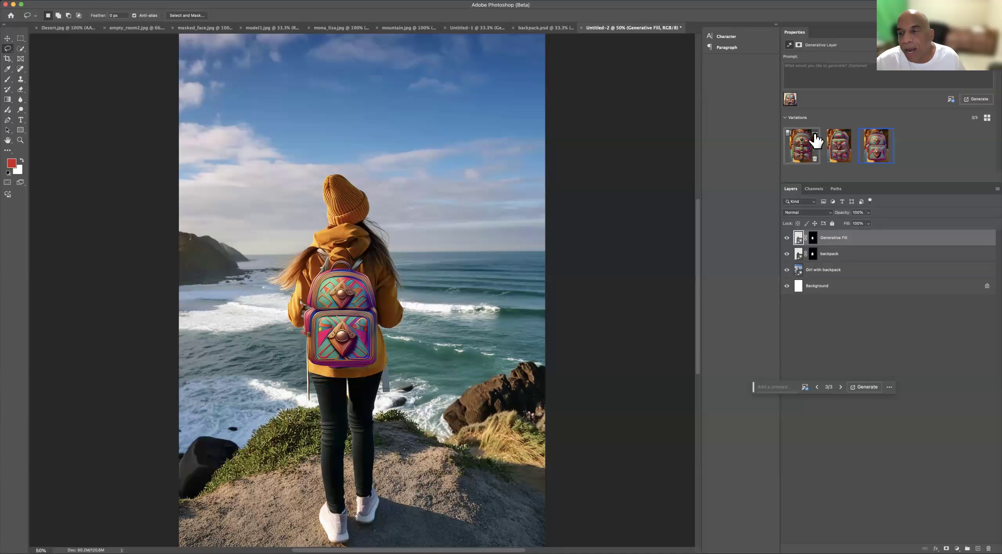
left_click(788, 133)
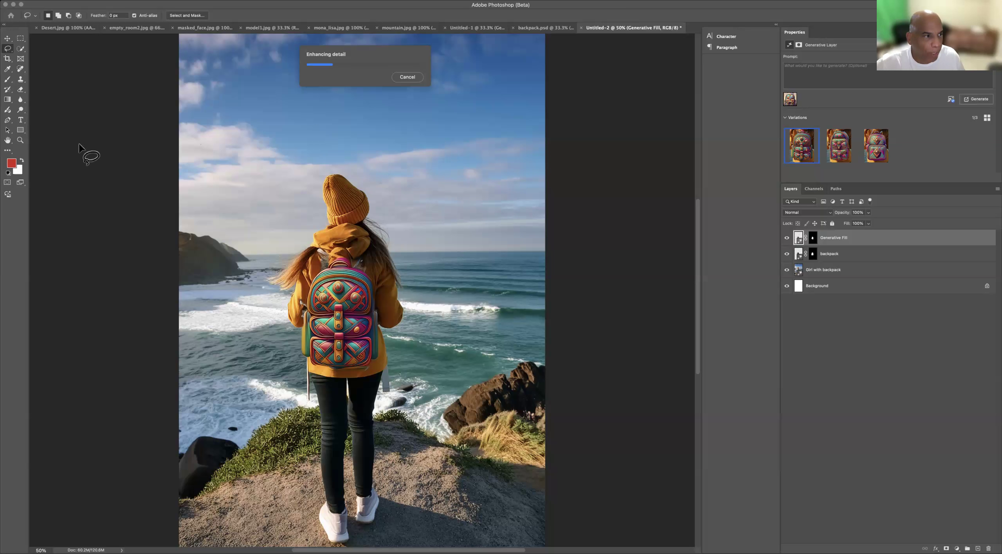
Inspect the enhanced backpack up close at 300% and compare it with the earlier backpacks by hiding and showing the Generative Fill and backpack layers.
left_click(21, 141)
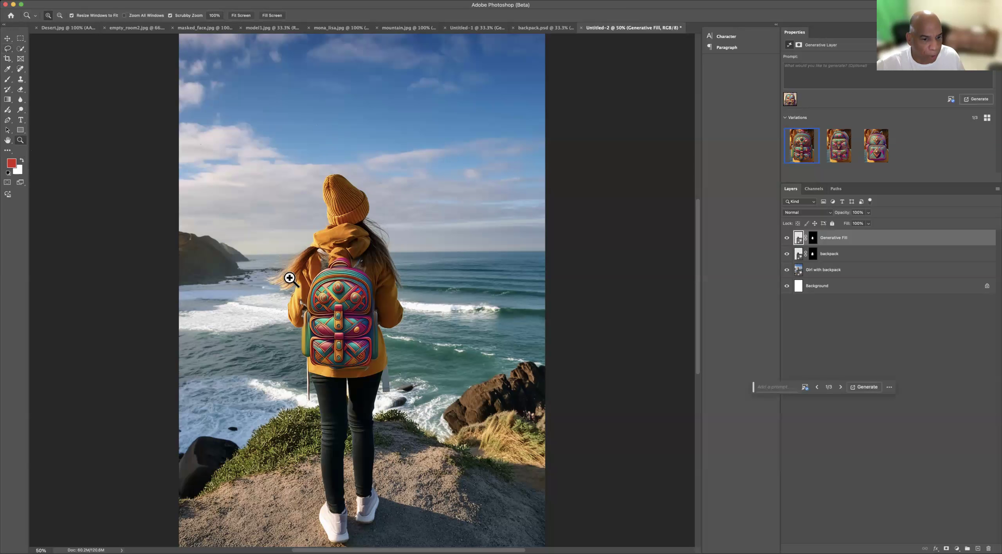
left_click(341, 295)
left_click(343, 300)
left_click(343, 299)
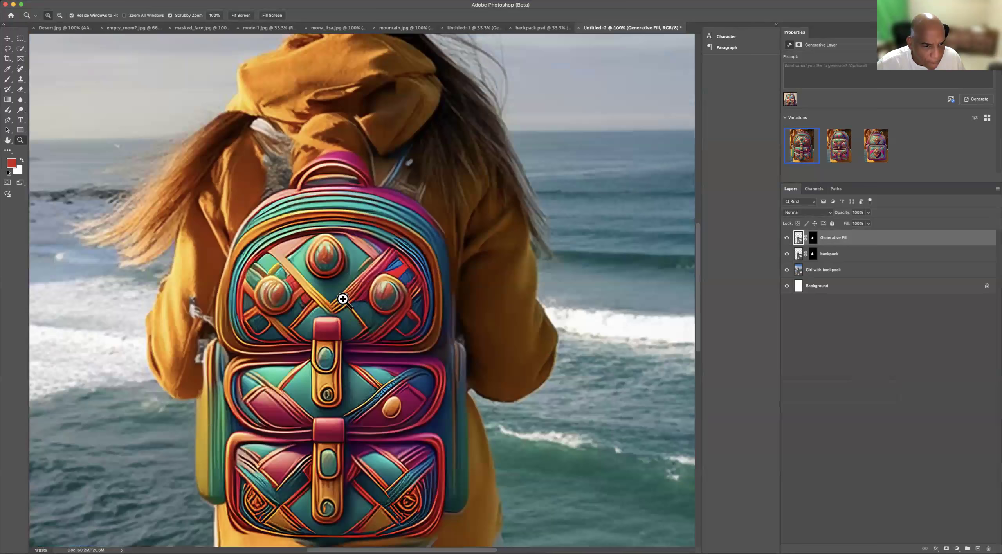
left_click(342, 299)
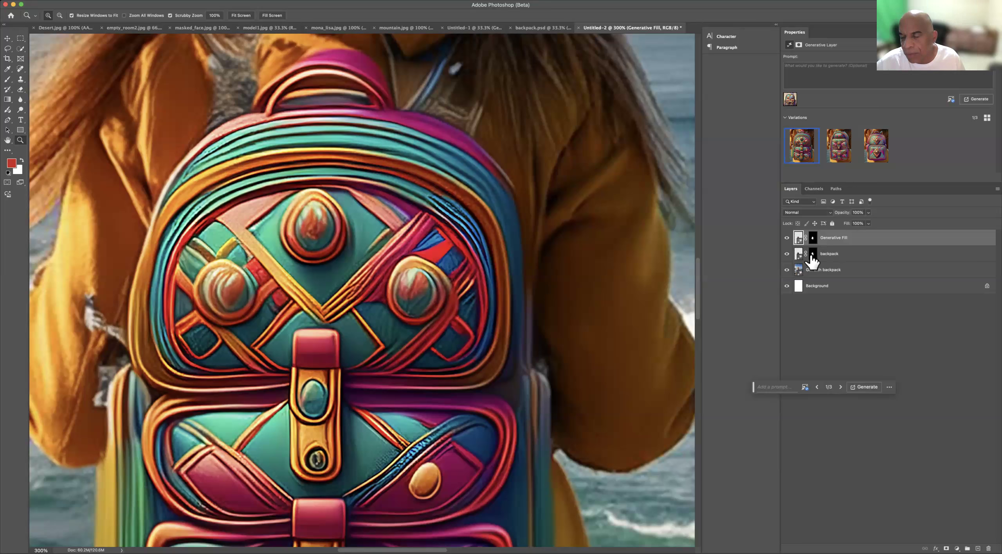
left_click(788, 239)
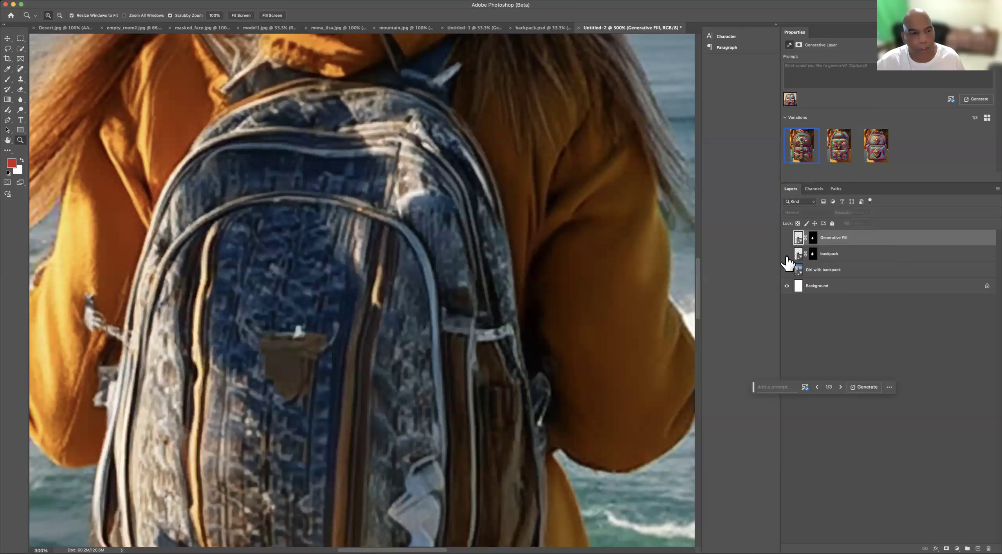
left_click(787, 256)
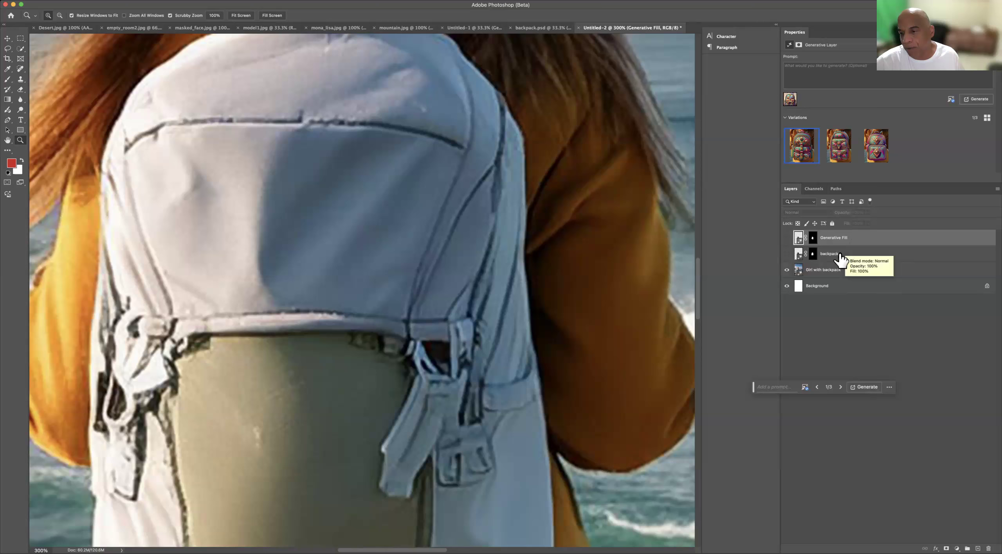
left_click(787, 253)
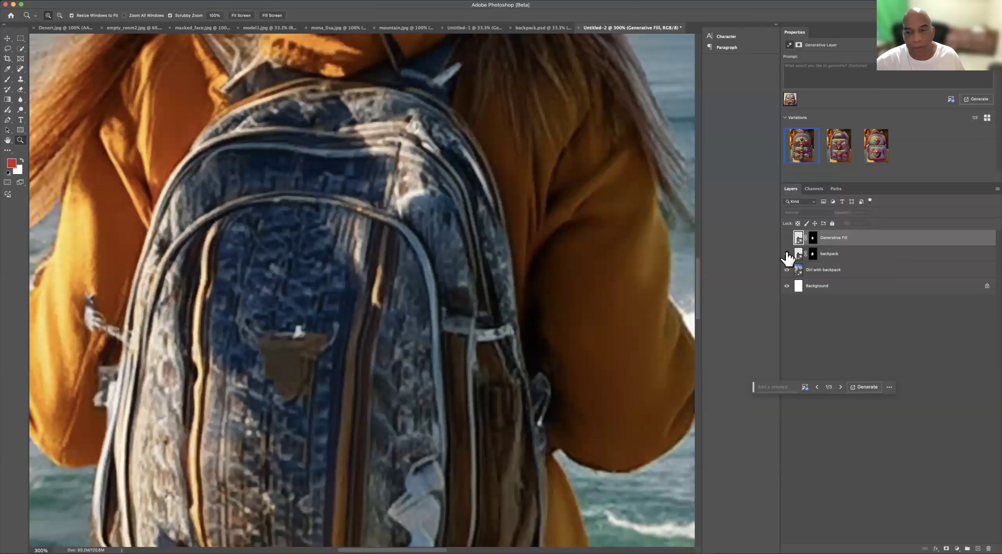
left_click(787, 237)
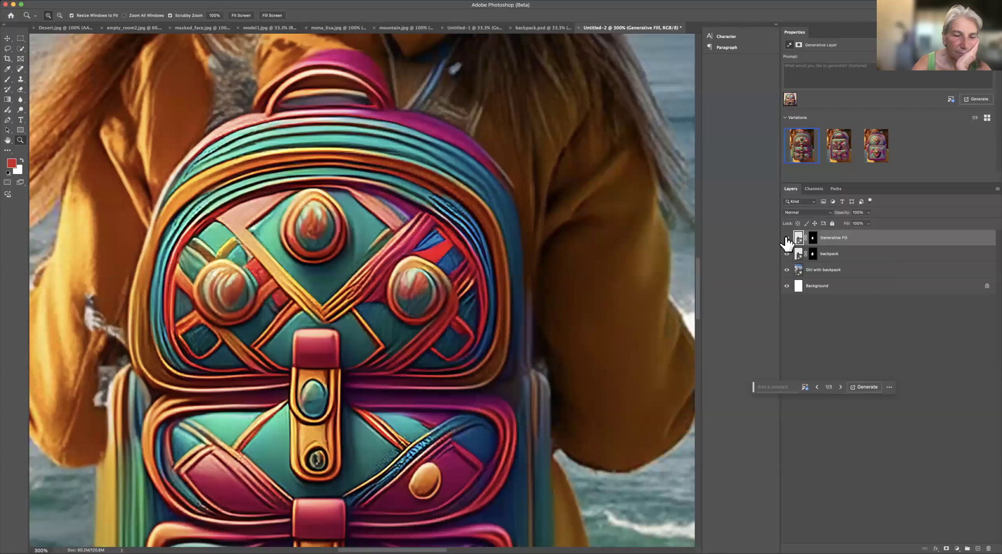
mouse_move(790, 139)
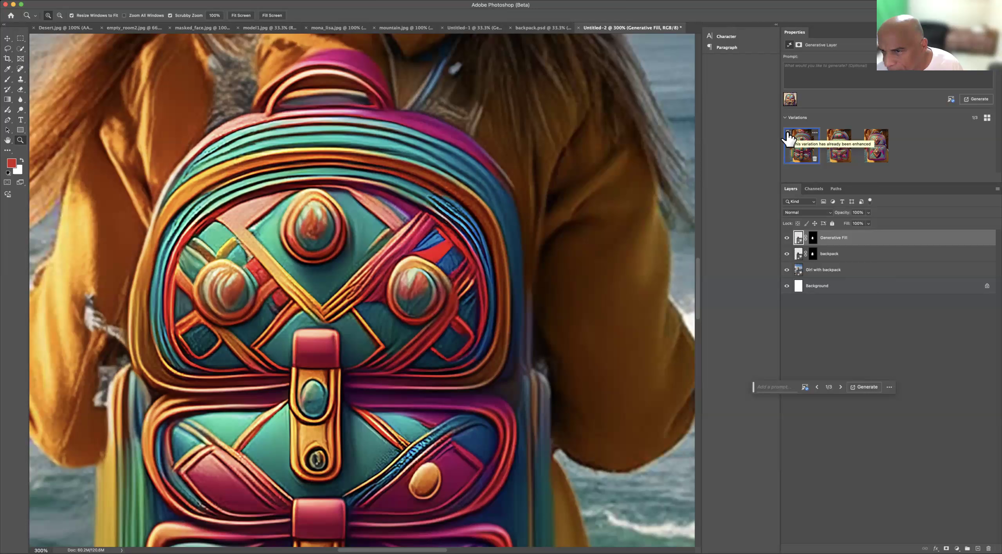
View the second and third reference-based backpack variations up close, and fit the whole image in view.
mouse_move(844, 145)
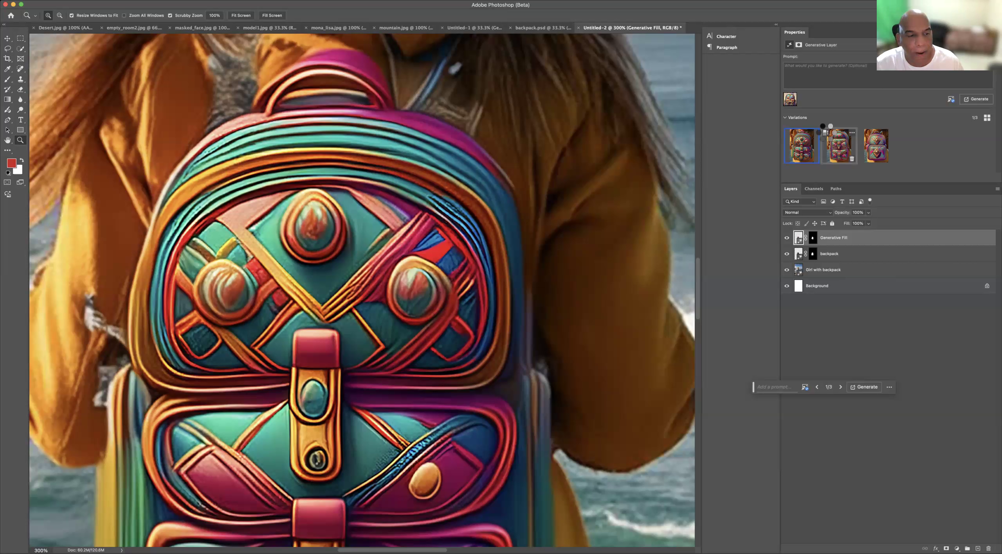
left_click(826, 137)
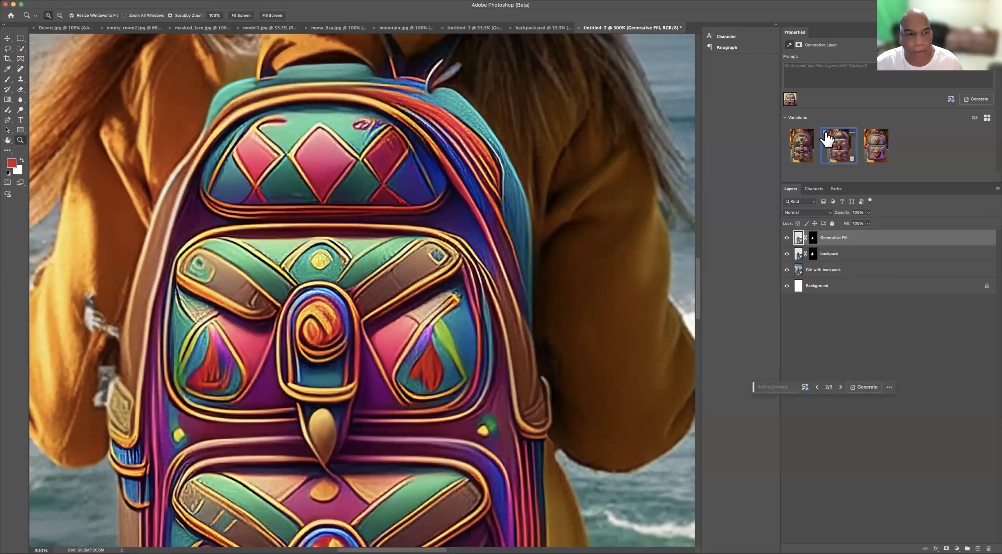
left_click(880, 149)
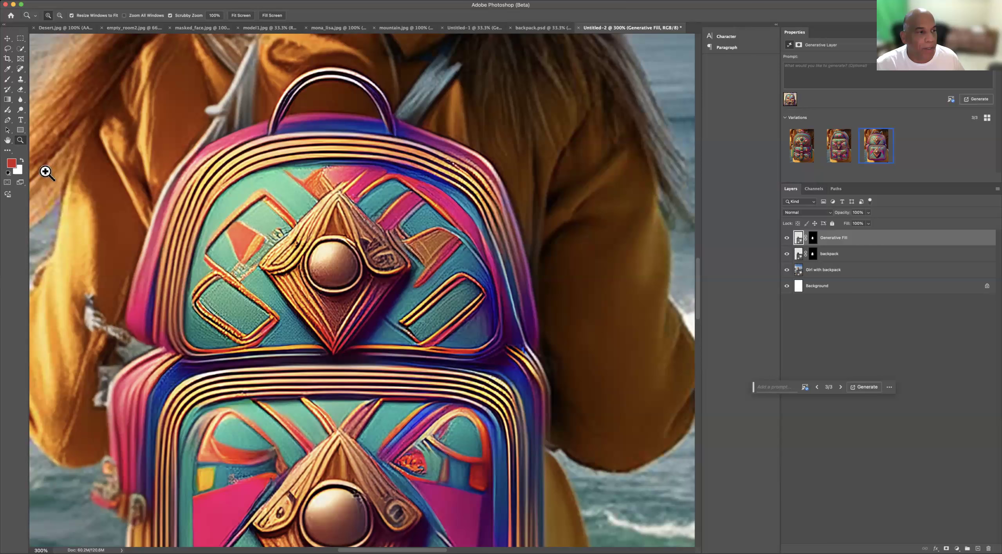
double_click(7, 141)
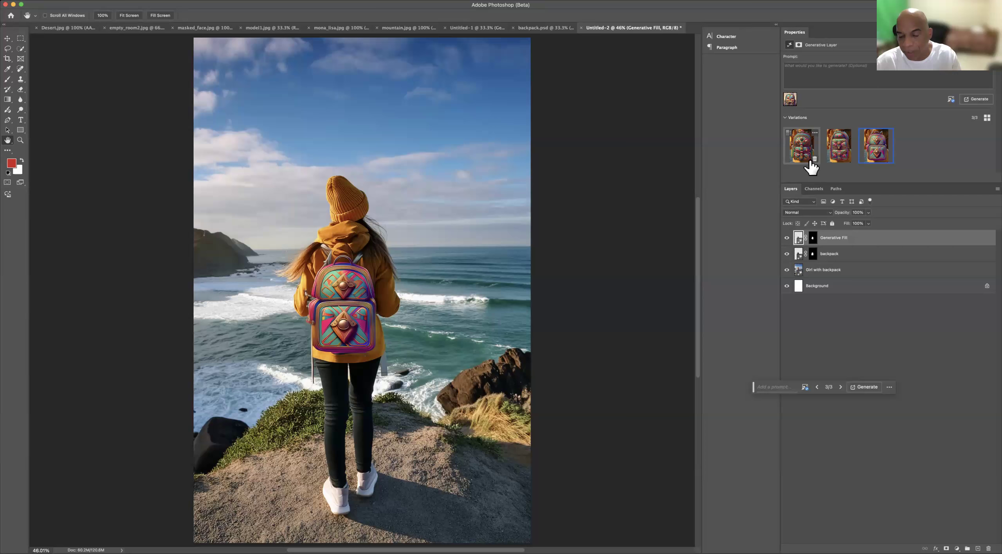
Generate more backpack variations similar to the first variation of the Generative Fill layer.
left_click(770, 387)
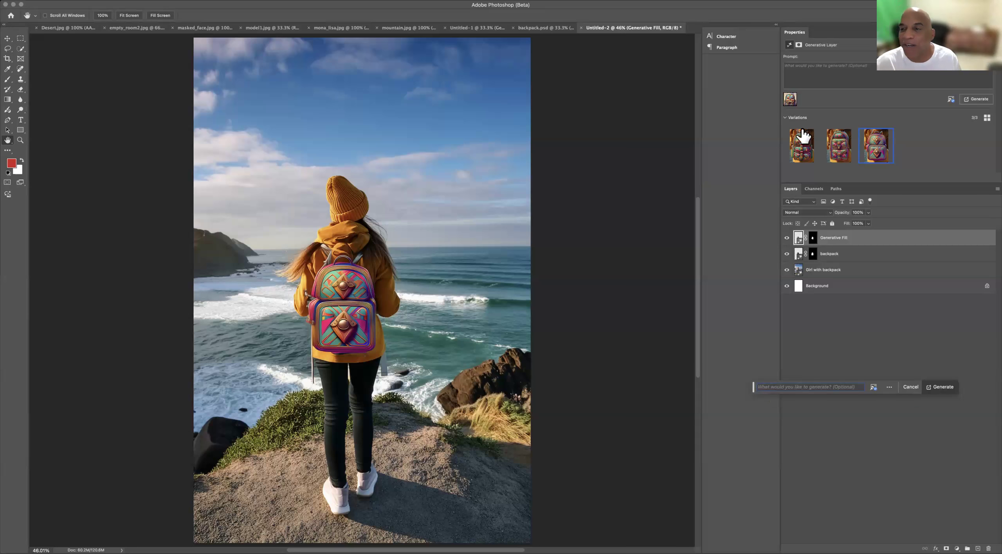
left_click(815, 134)
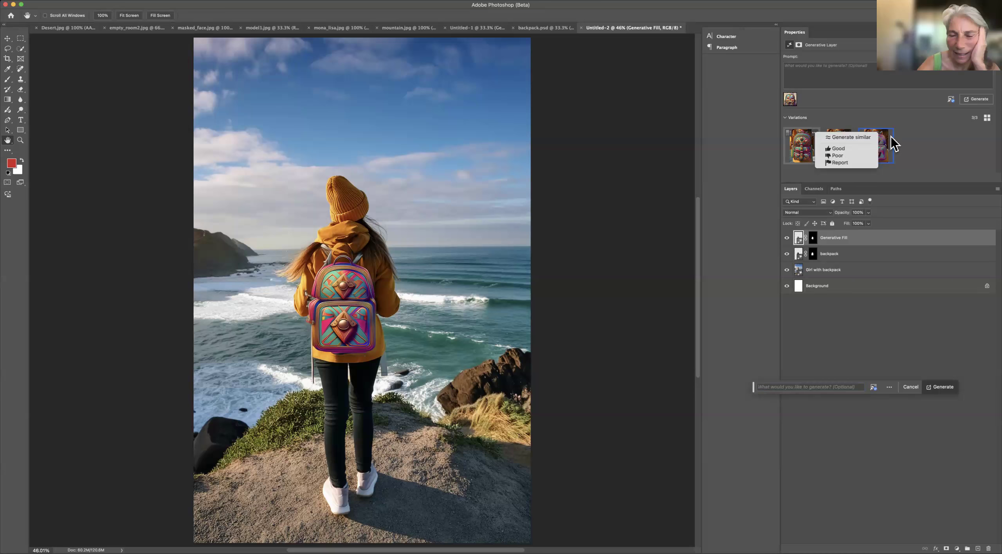
left_click(848, 138)
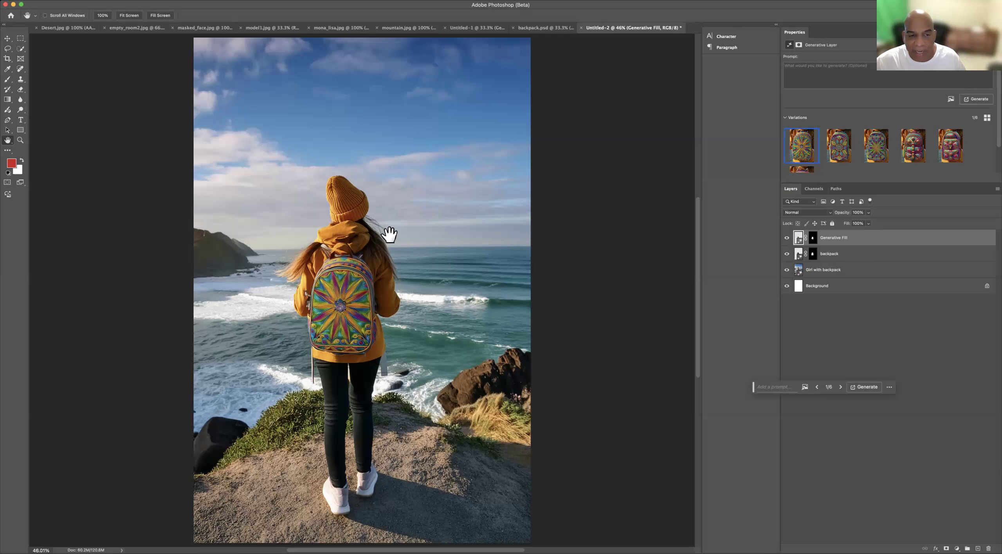
Compare the new and earlier backpack variations, stepping backward through all six with the Contextual Task Bar moved beside the girl.
left_click(836, 156)
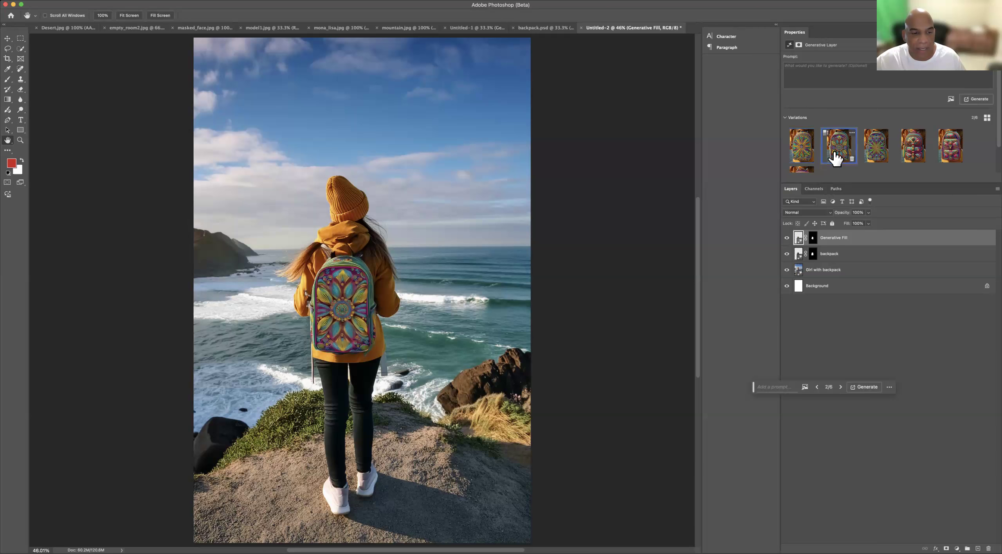
left_click(877, 156)
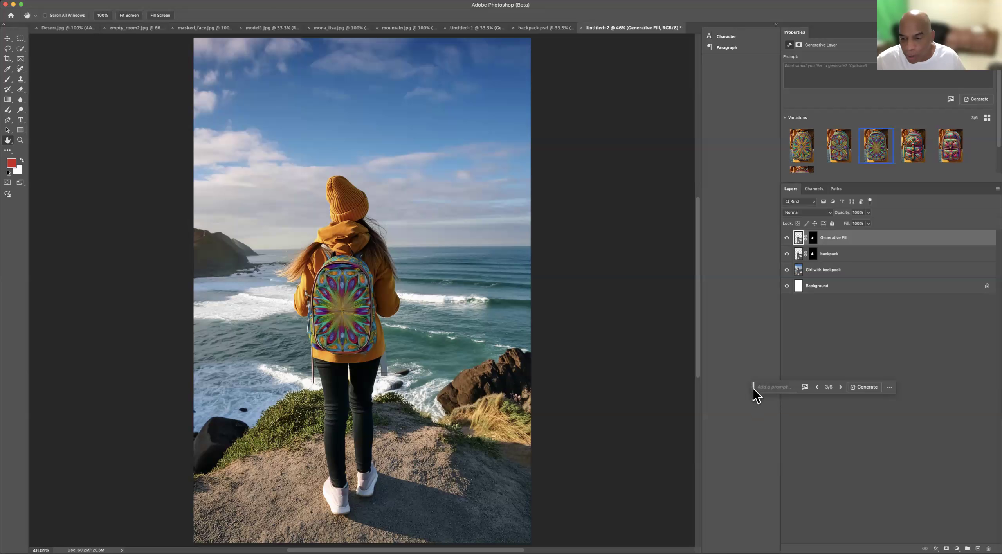
left_click_drag(755, 389, 527, 217)
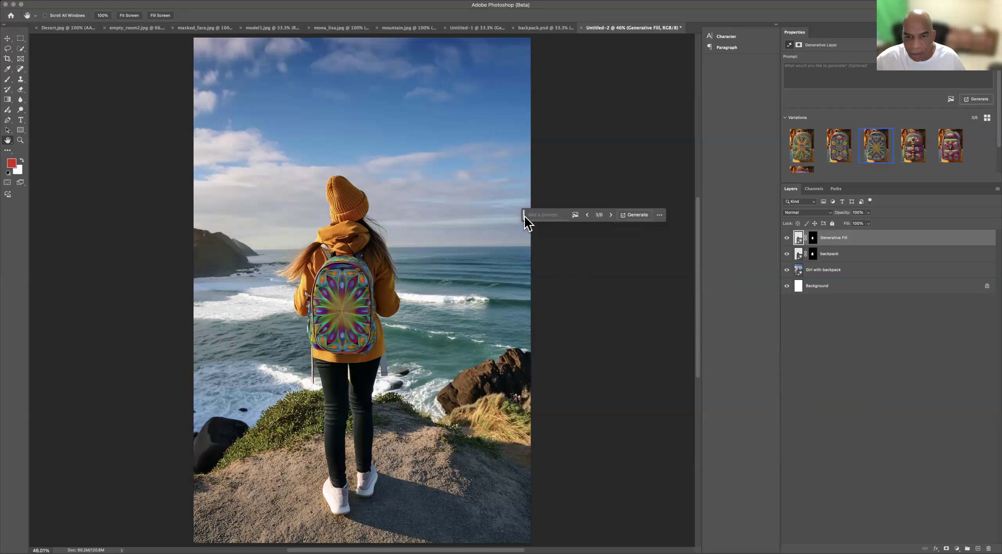
left_click(588, 217)
left_click(588, 216)
left_click(588, 216)
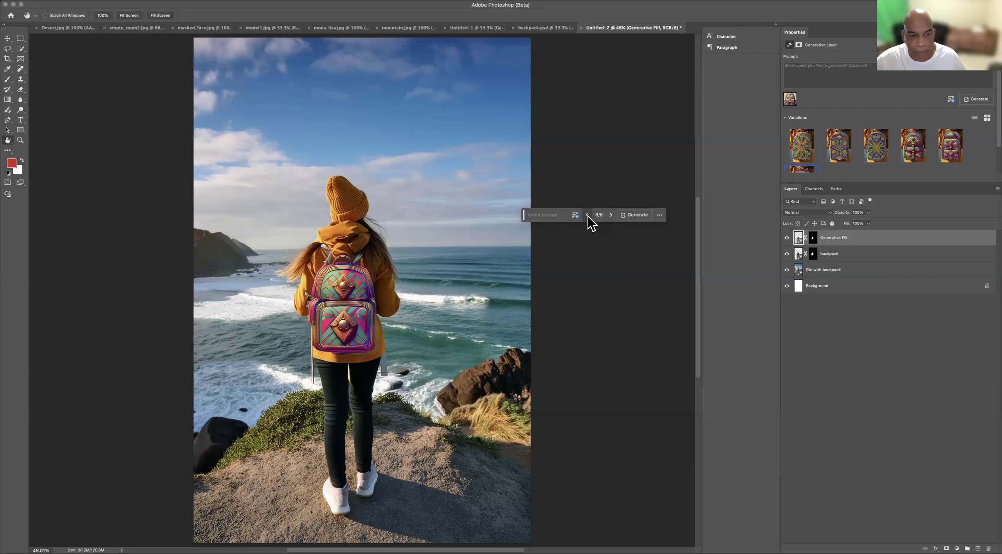
left_click(588, 216)
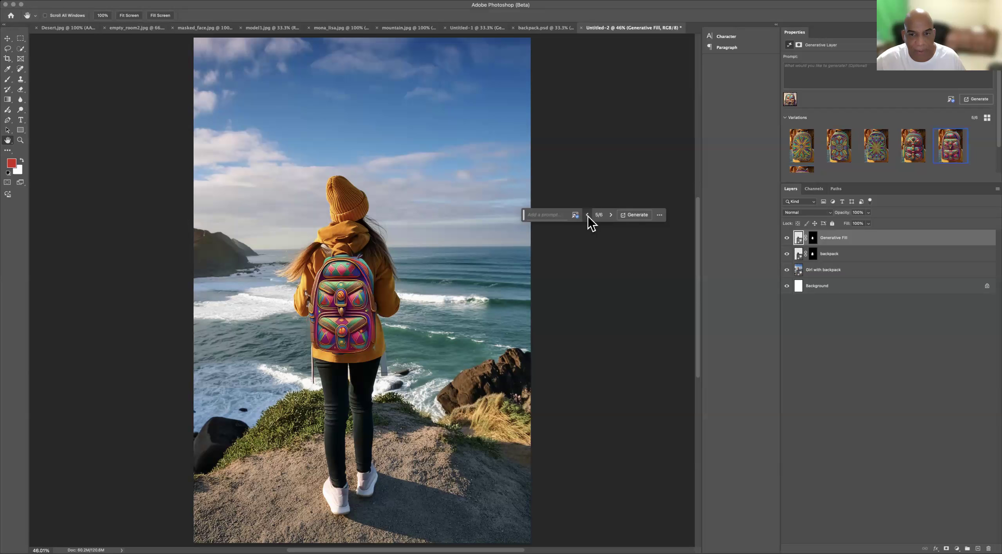
left_click(588, 216)
left_click(588, 216)
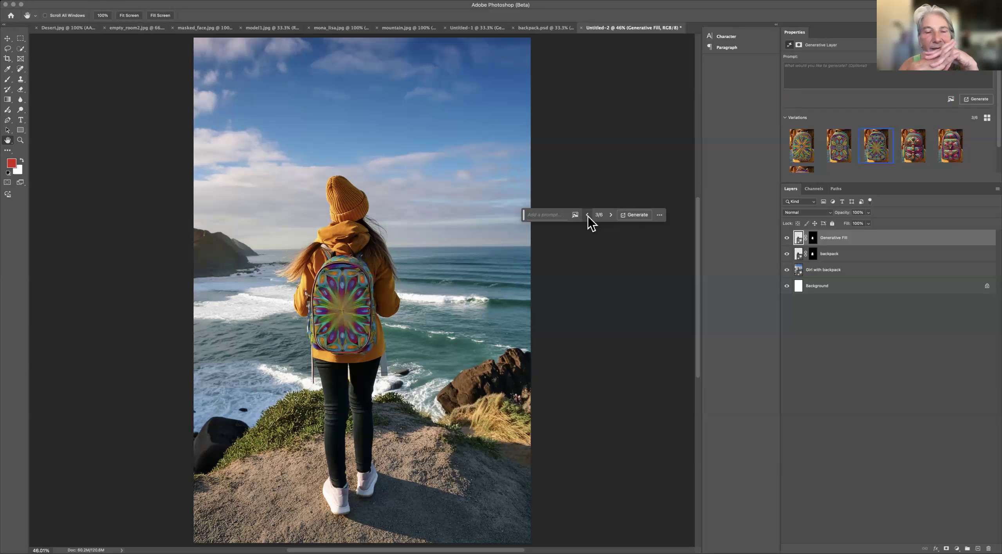
left_click(587, 216)
left_click(587, 217)
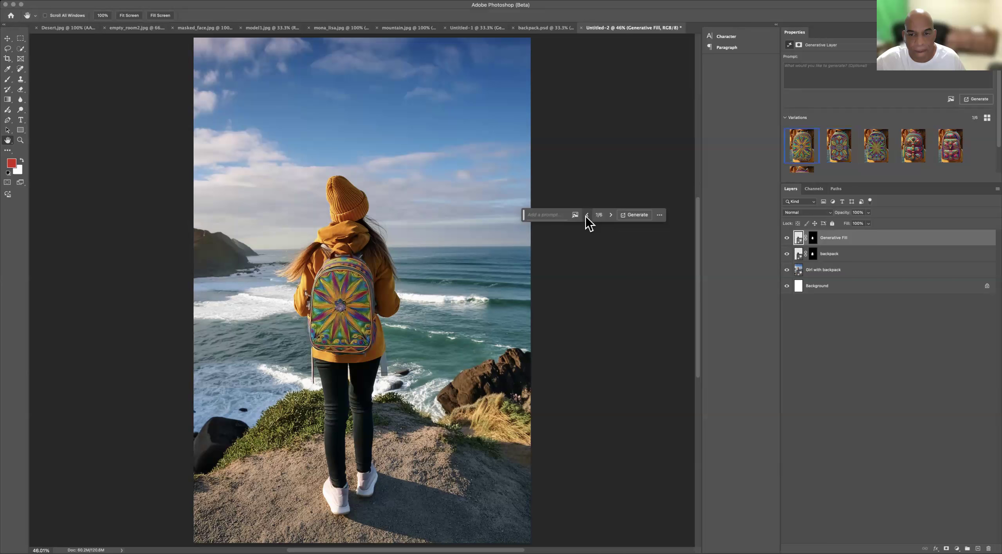
Step forward through the backpack variations to the second one, and move the Contextual Task Bar off the image.
left_click(611, 215)
left_click(611, 215)
left_click(611, 215)
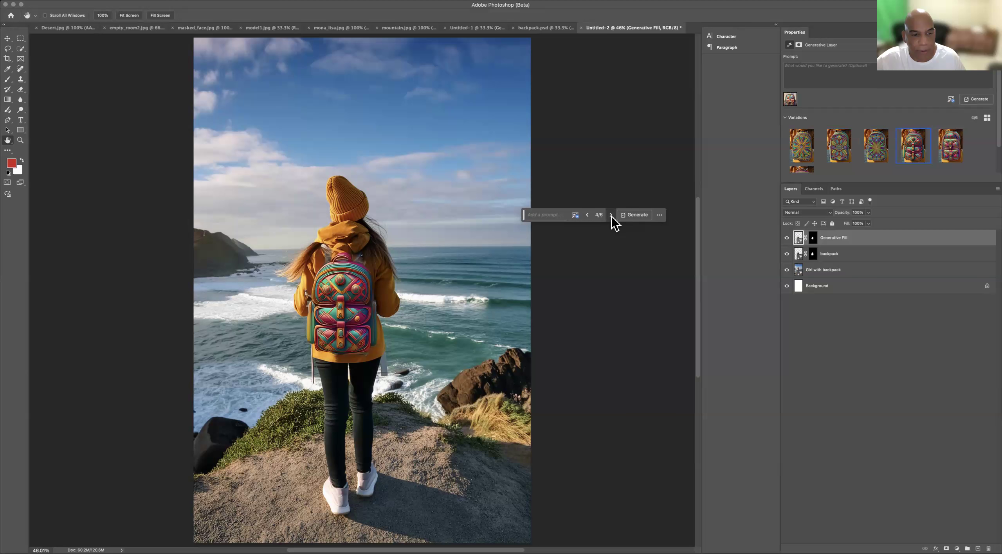
left_click(611, 215)
left_click(611, 215)
left_click(611, 215)
left_click(612, 215)
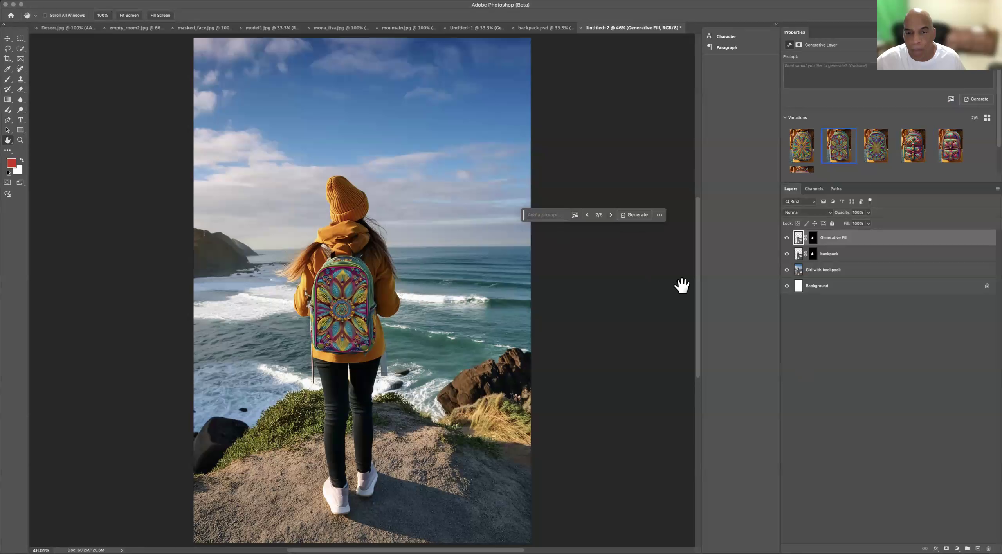
left_click_drag(525, 219, 741, 377)
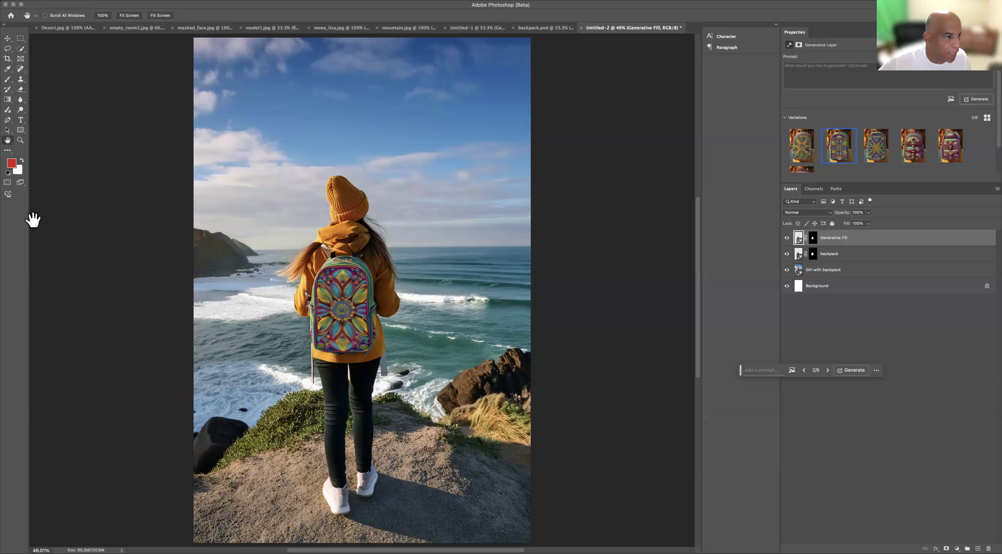
Check whether the Contextual Task Bar is enabled, and view the Generate Image options without generating anything.
left_click(284, 1)
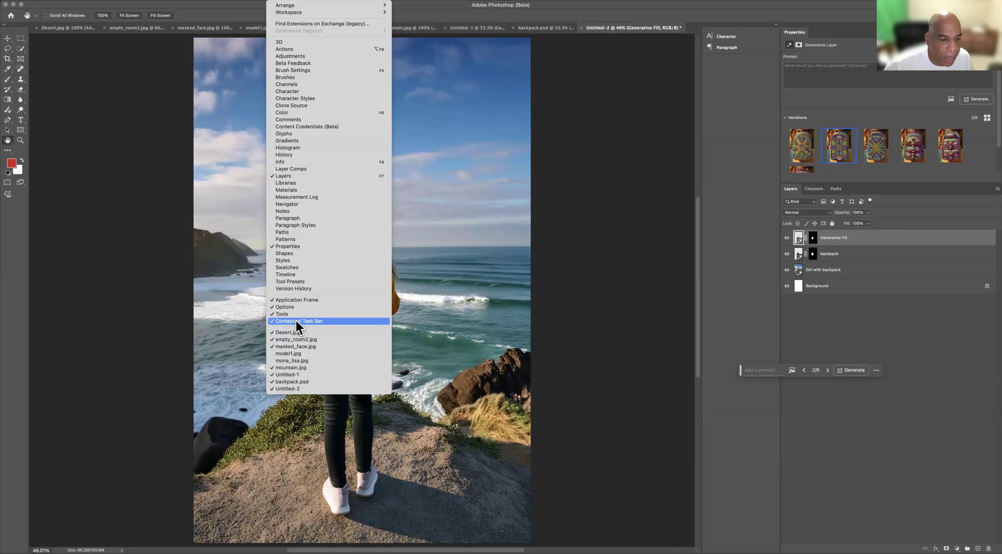
left_click(14, 233)
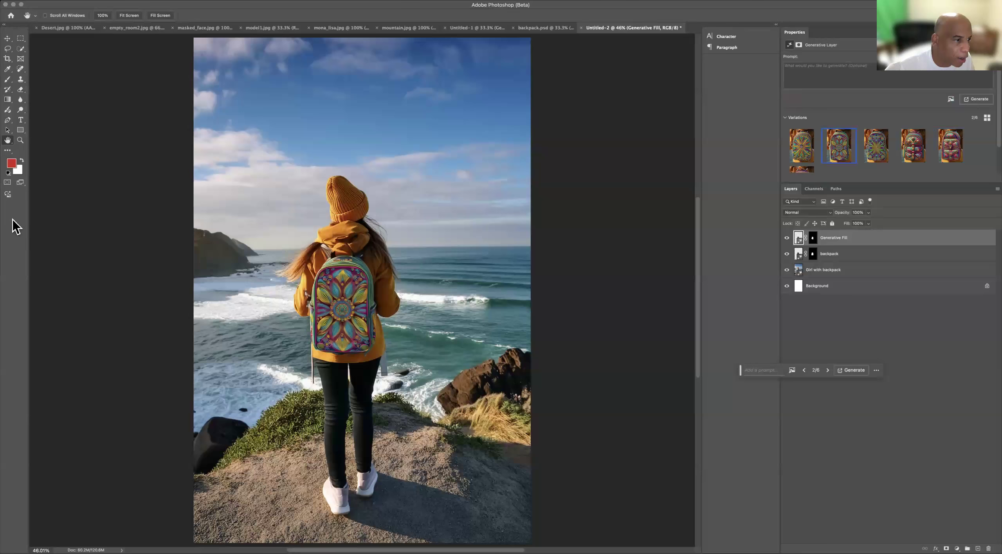
left_click(7, 195)
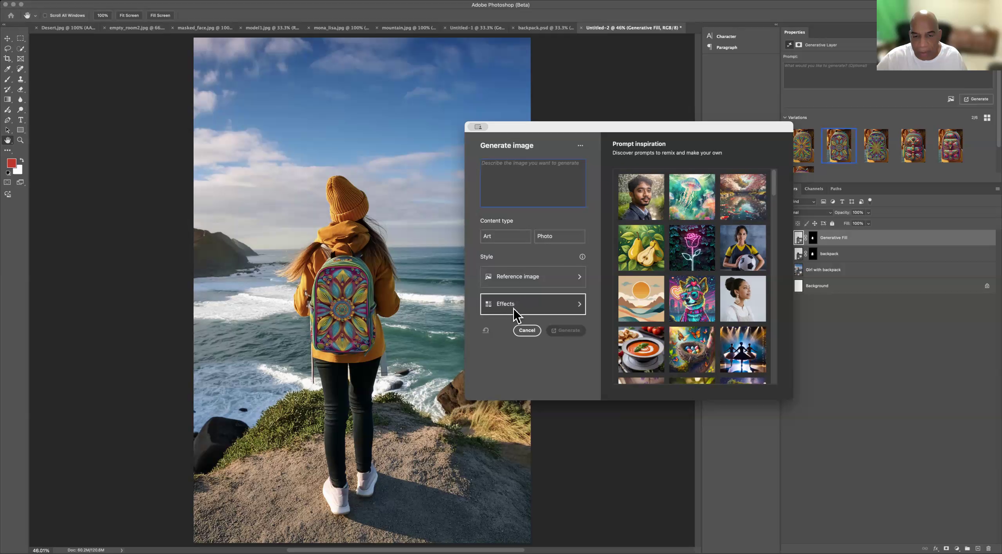
left_click(527, 331)
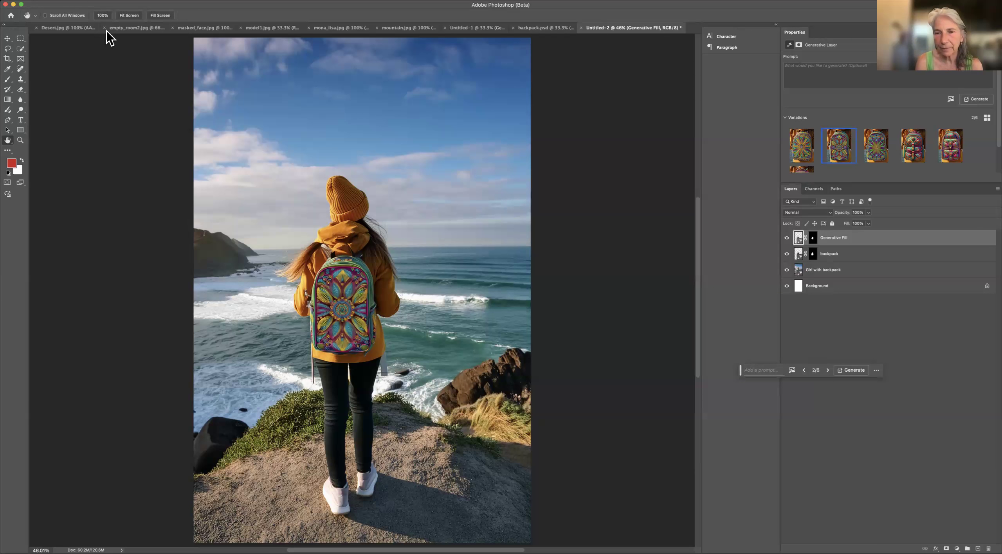
Create a new document with the Default Photoshop Size preset, 7 x 5 in at 300 ppi, and fit it in view.
left_click(97, 0)
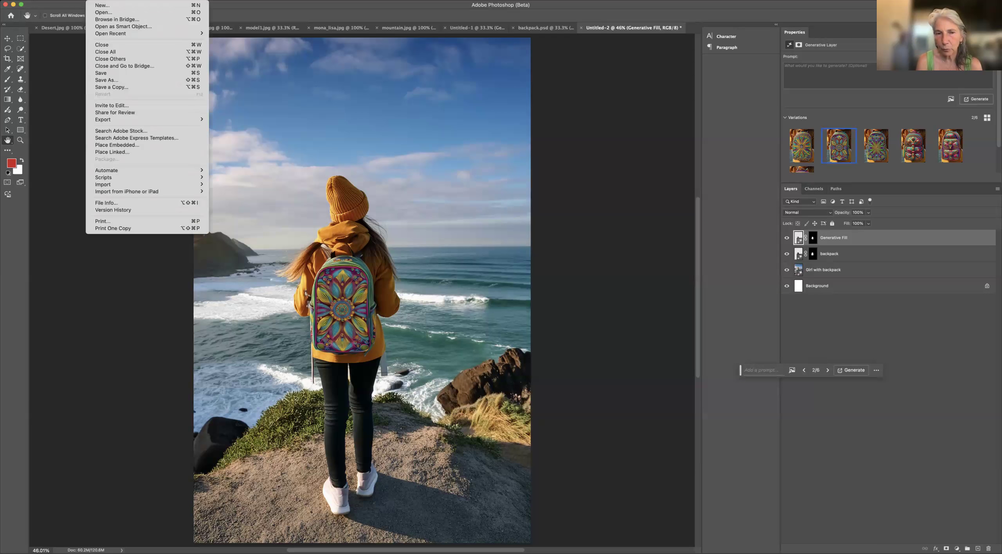
left_click(102, 5)
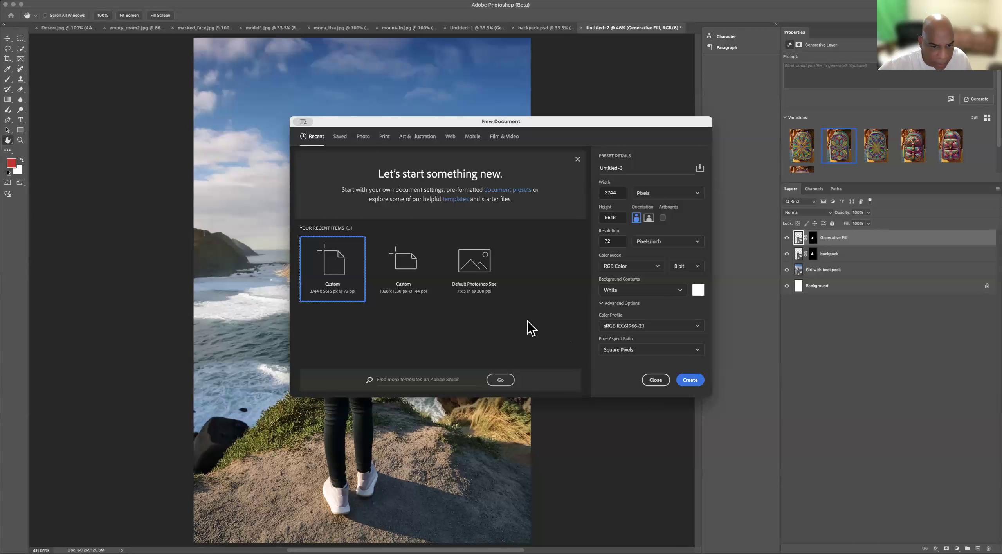
left_click(500, 271)
left_click(679, 381)
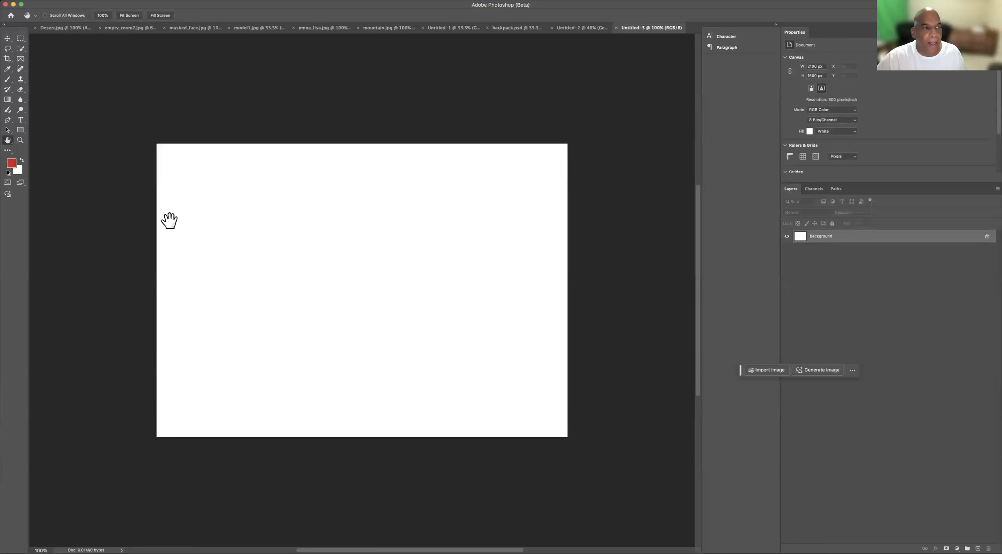
left_click(19, 140)
left_click(232, 225)
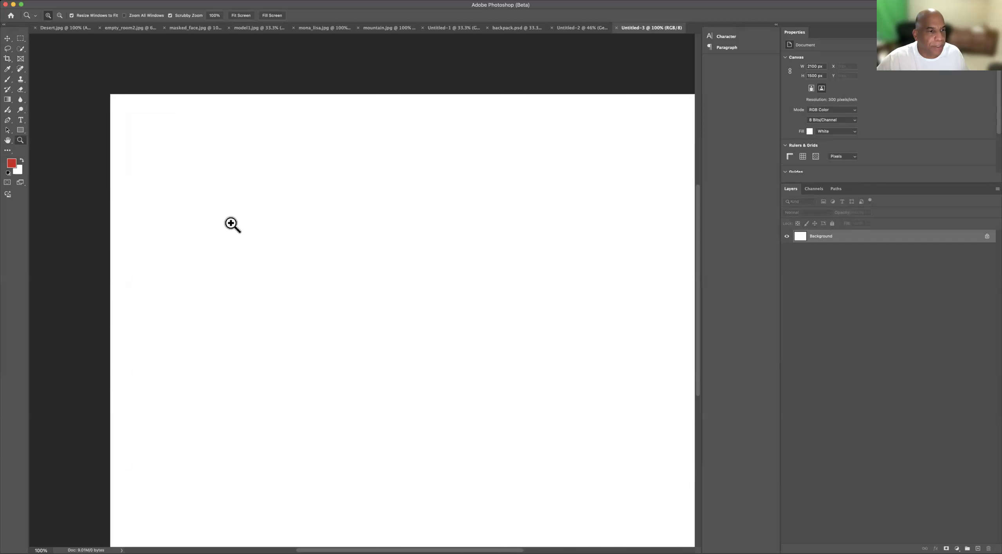
left_click(6, 140)
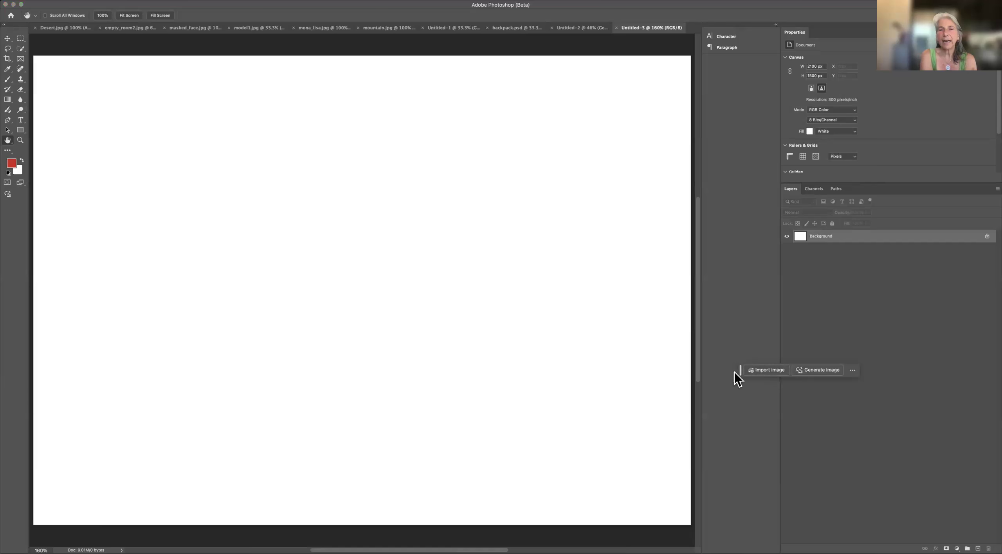
Show the Contextual Task Bar's Import Image option over the blank canvas, cancel placing a file, and move the bar off the canvas.
left_click_drag(738, 371, 496, 315)
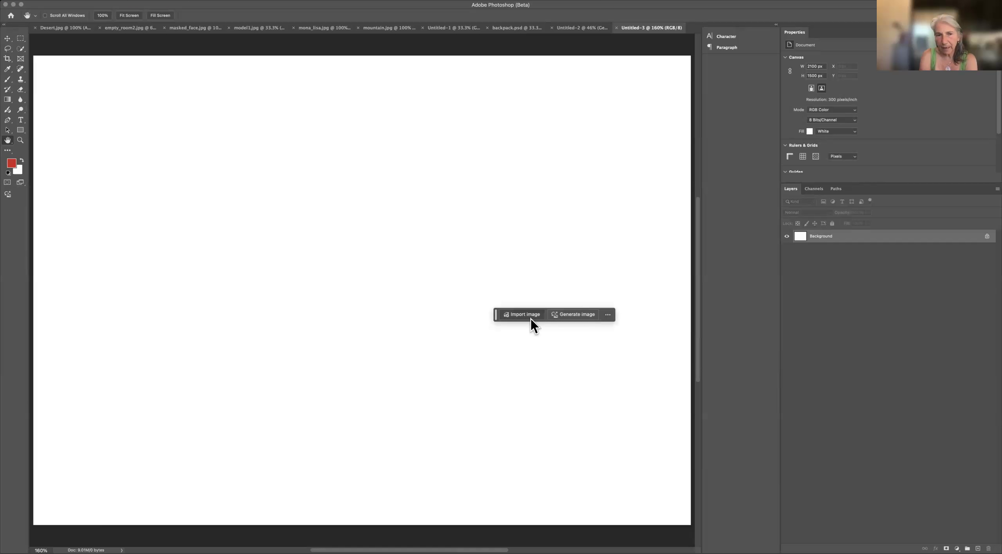
left_click(526, 316)
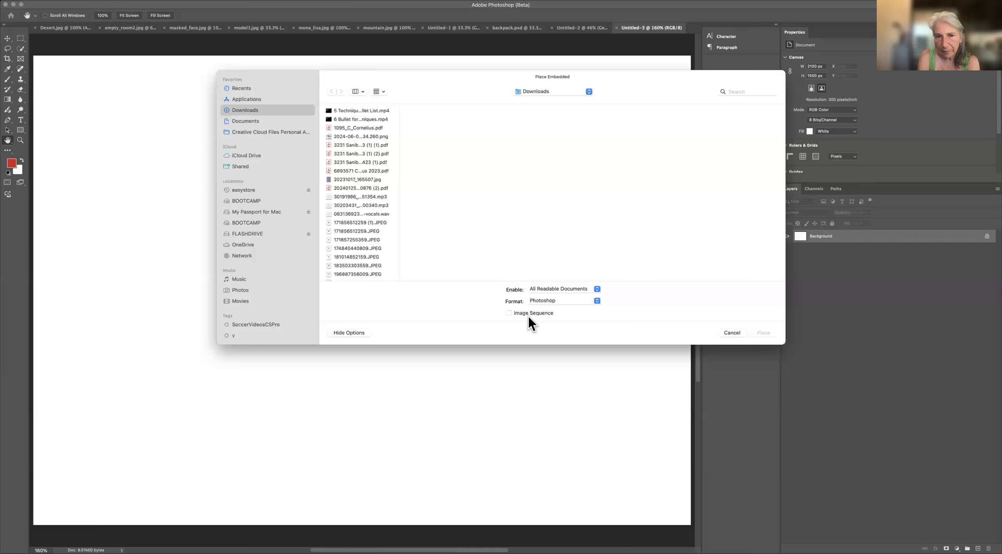
left_click(732, 334)
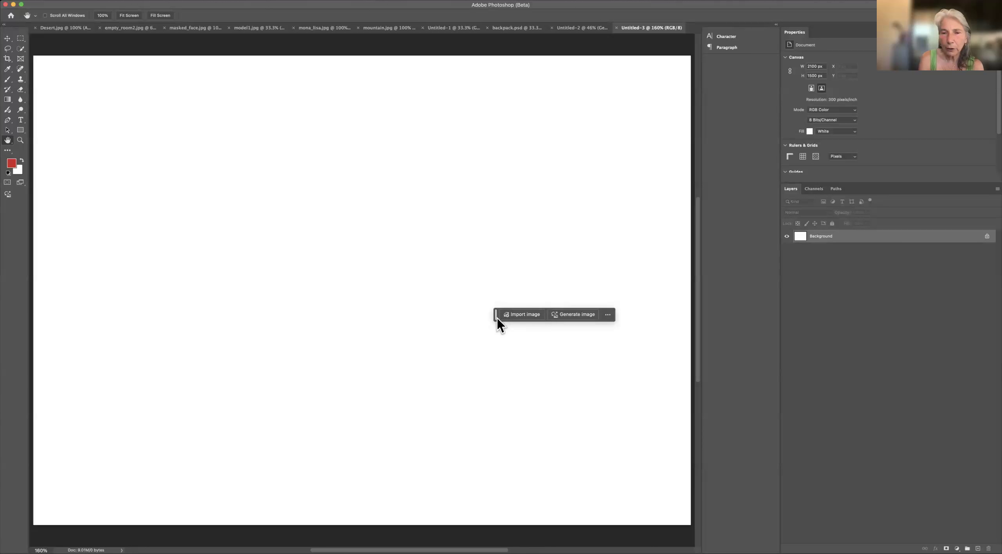
left_click_drag(496, 318, 715, 379)
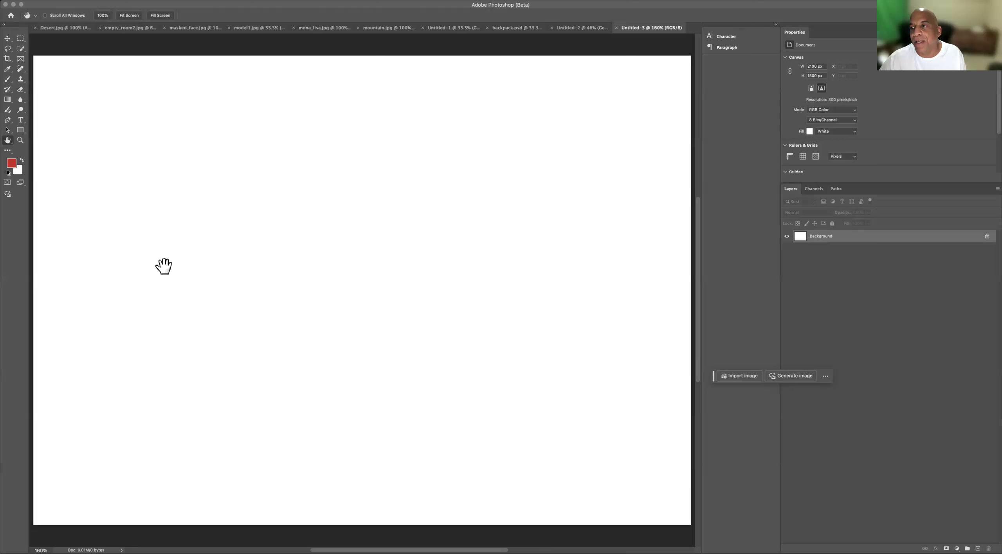
Start Generate Image, browse the prompt inspirations and load the sample "Miami beach cityscape lined with vintage cars and palm trees".
left_click(8, 197)
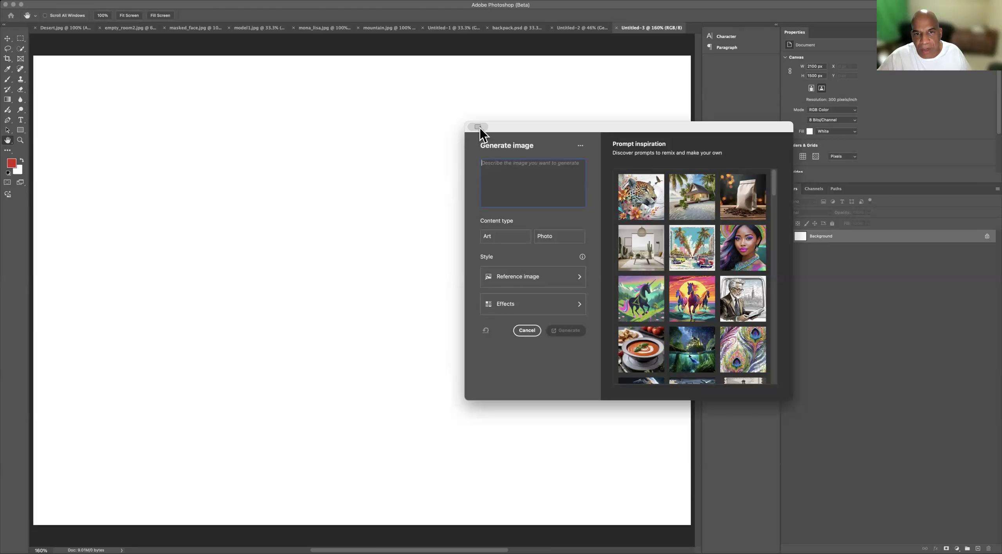
left_click_drag(561, 129, 462, 110)
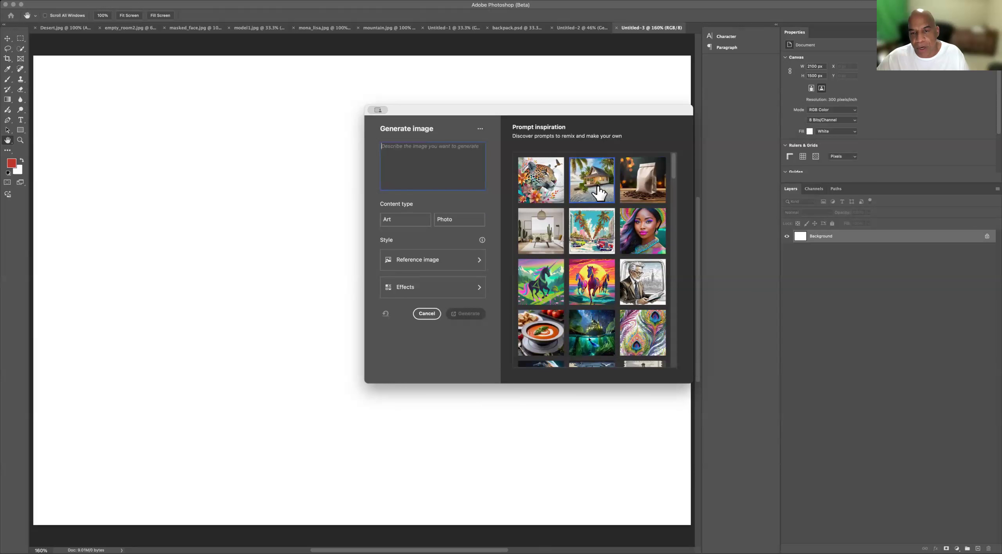
scroll(618, 251, "down", 5)
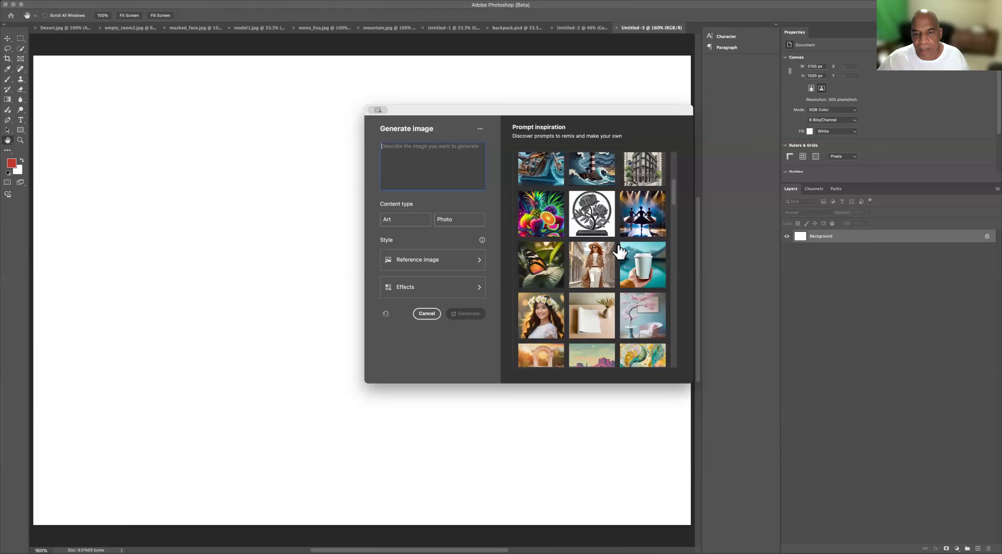
scroll(599, 262, "down", 3)
scroll(589, 251, "up", 10)
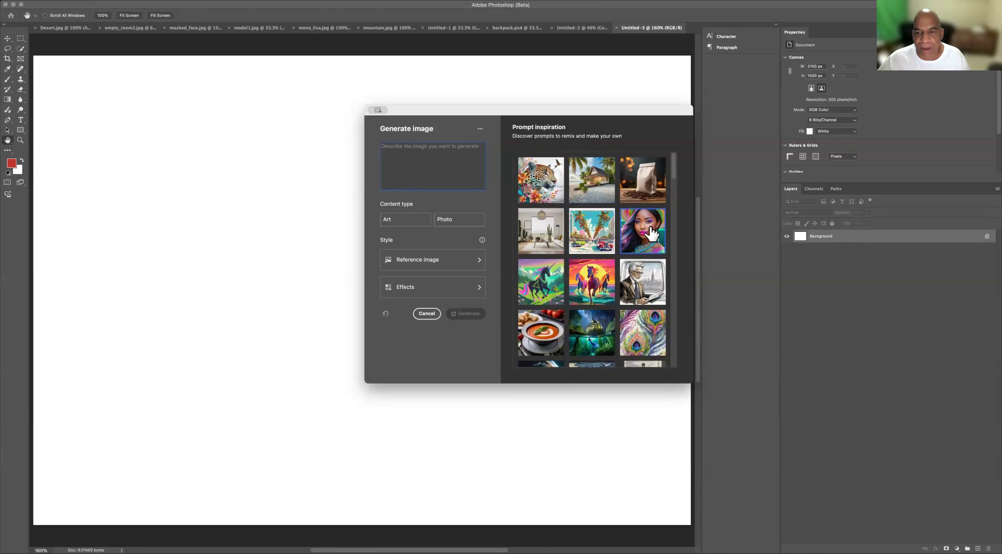
left_click(592, 239)
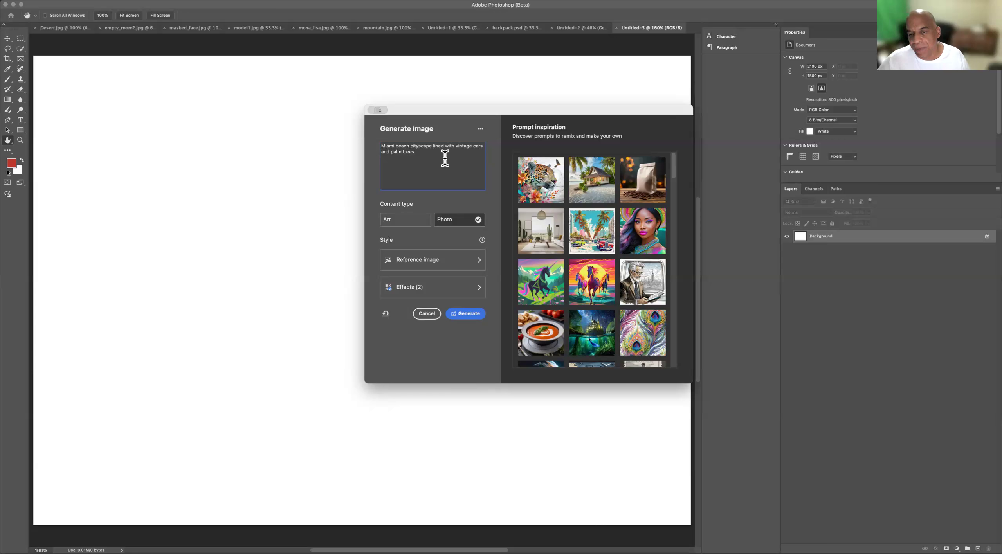
Replace the sample prompt with "Virginia forest with solar farm and deforestation." and keep the content type set to Photo.
scroll(636, 289, "down", 10)
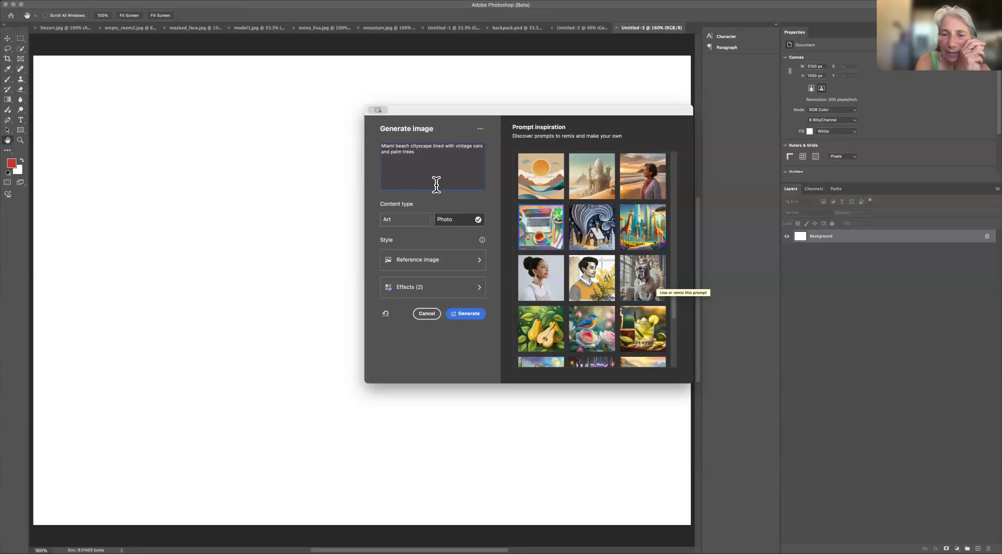
left_click_drag(426, 152, 372, 143)
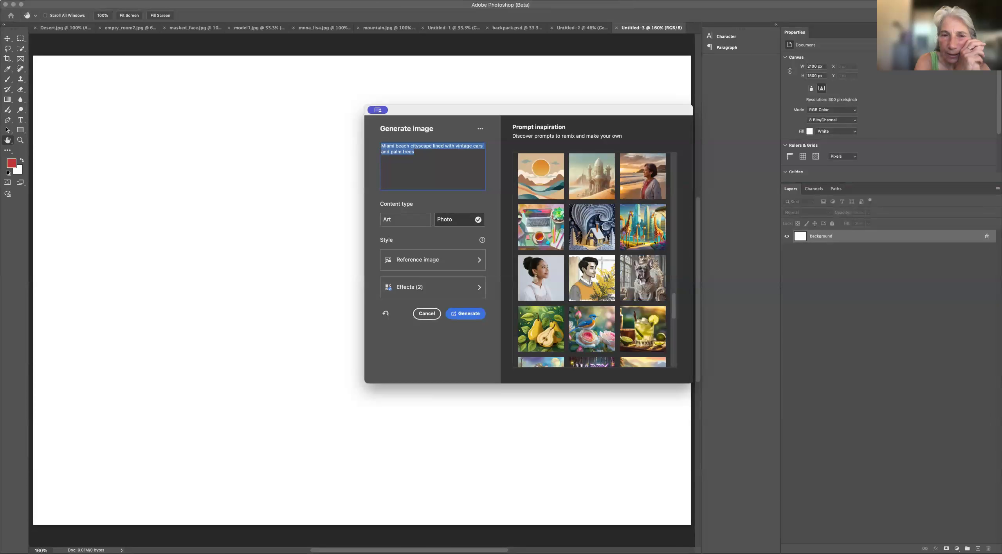
type("Virgi")
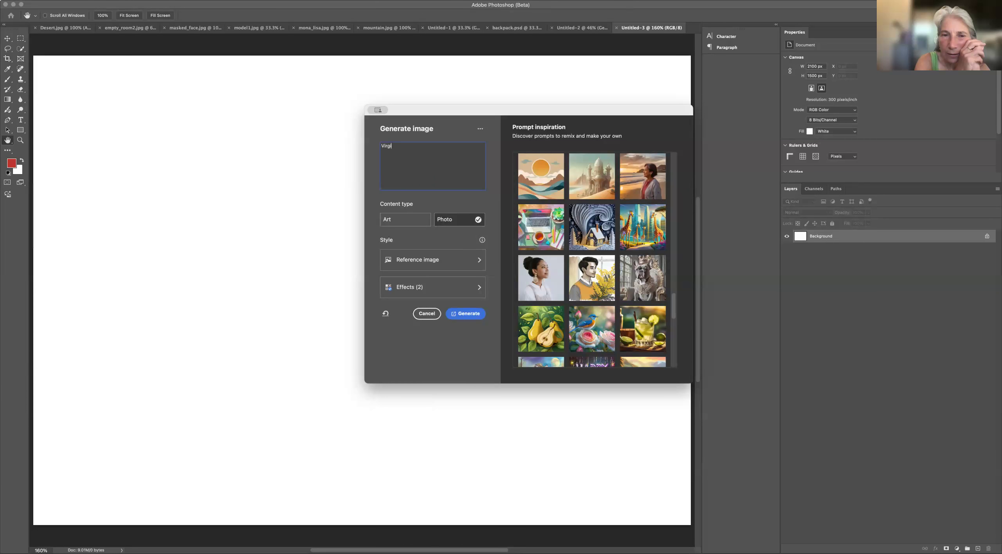
type("nia forest with solar farm")
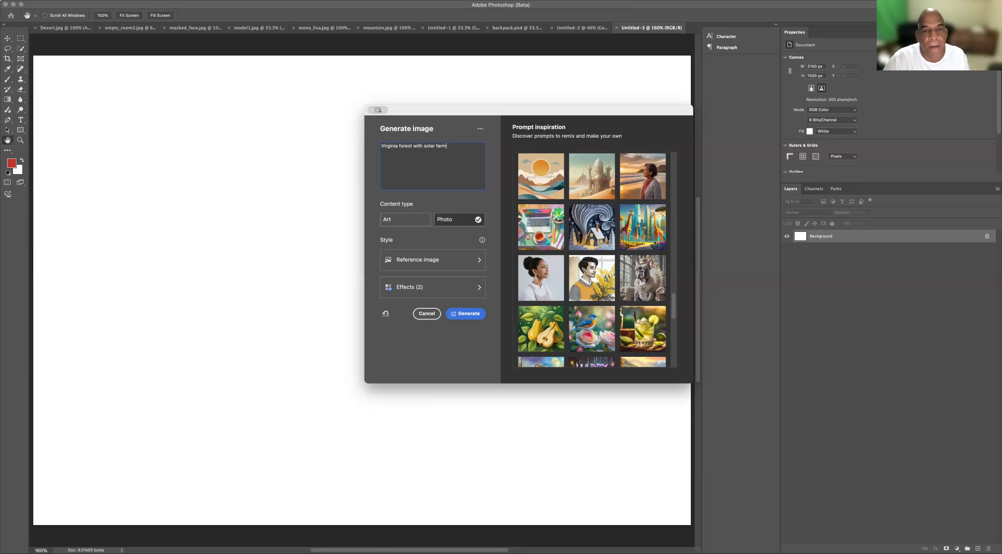
type(" and def")
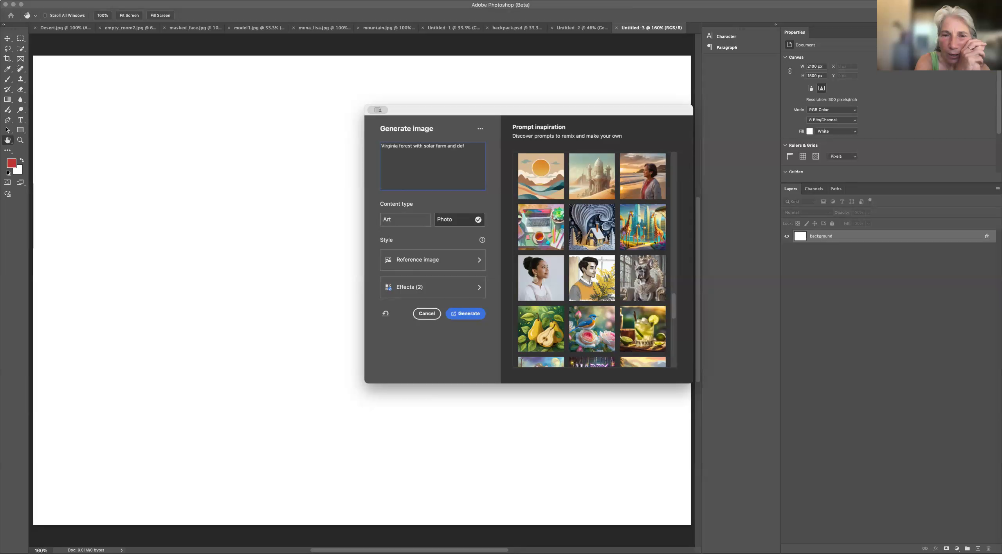
type("orestation")
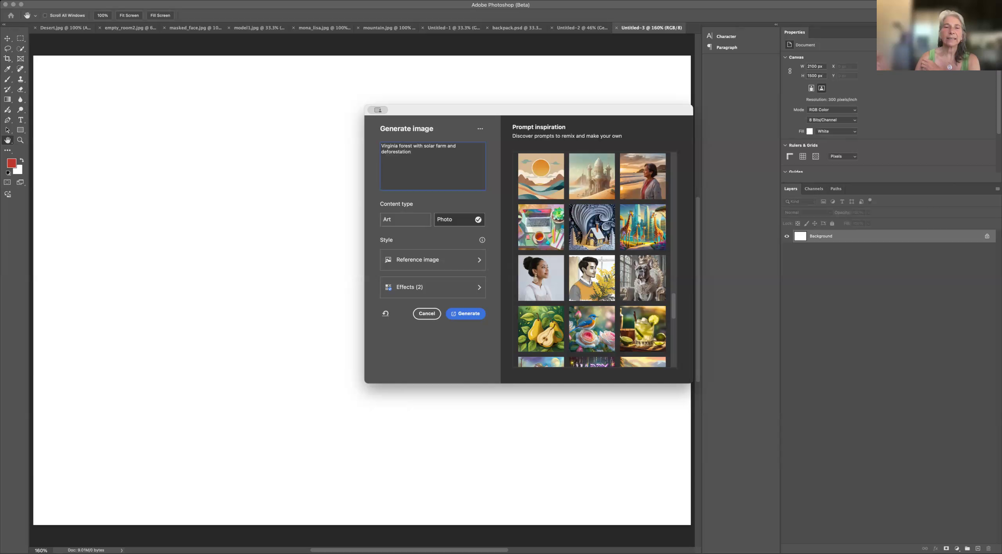
type(".")
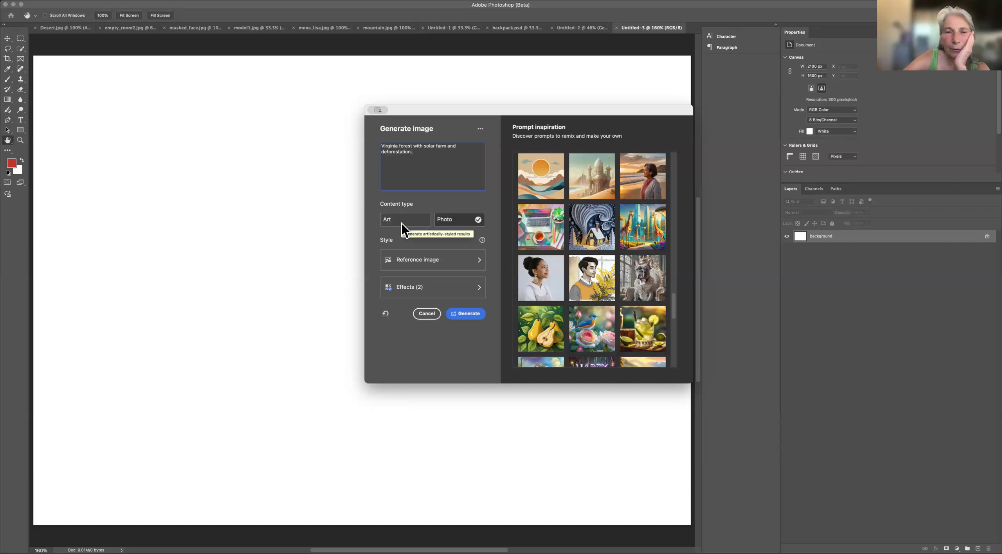
left_click(454, 220)
left_click(463, 222)
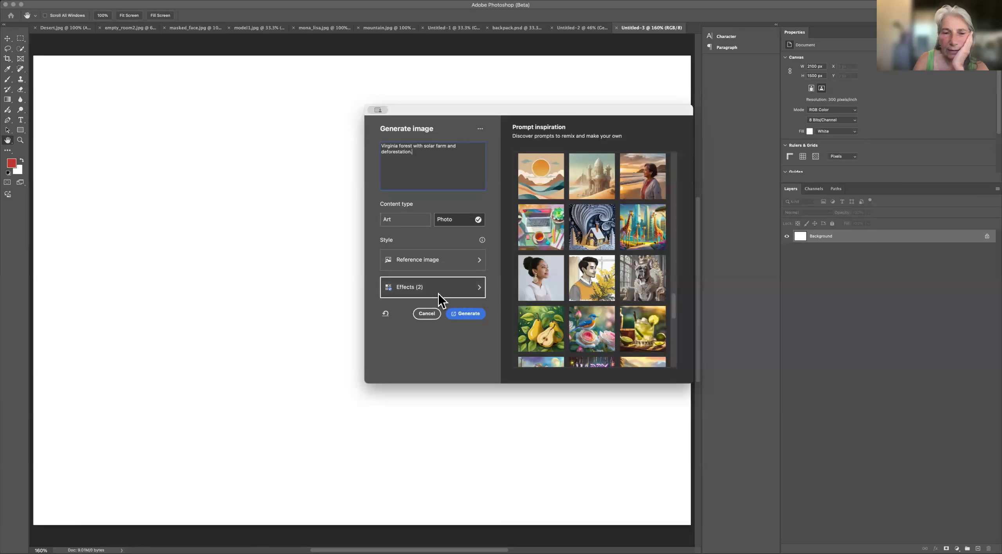
Browse the style effects in the Movements, Themes, Techniques and All categories, and check which effects are selected.
left_click(479, 288)
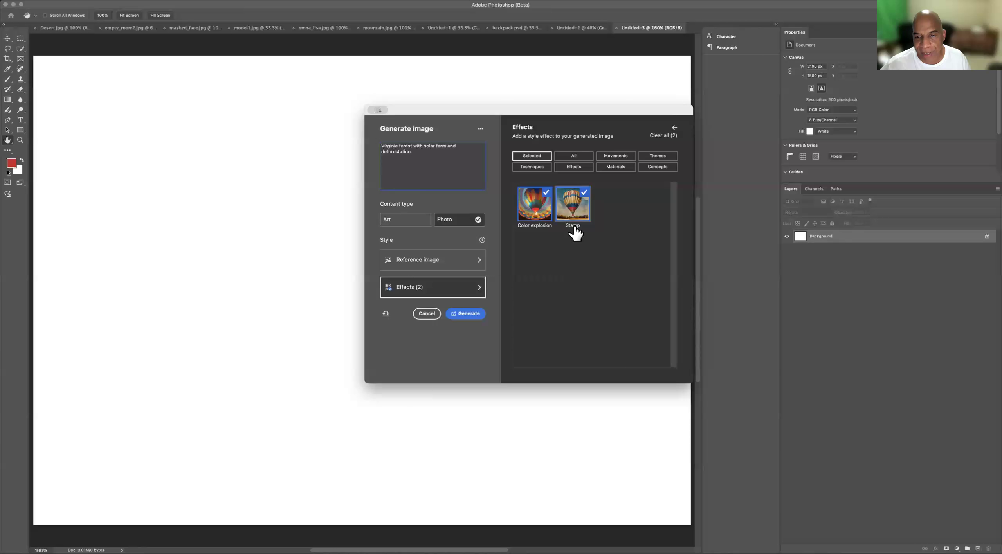
left_click(618, 156)
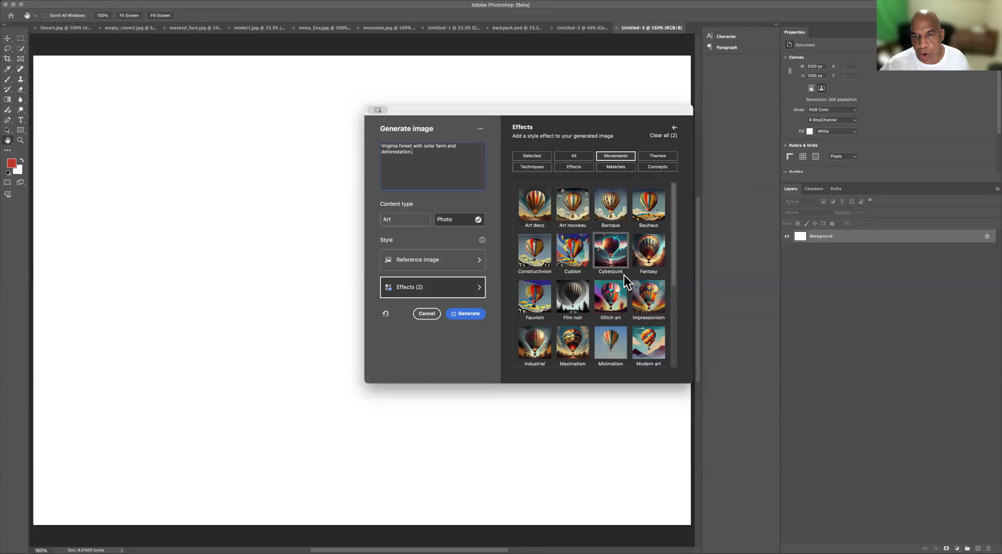
left_click(658, 155)
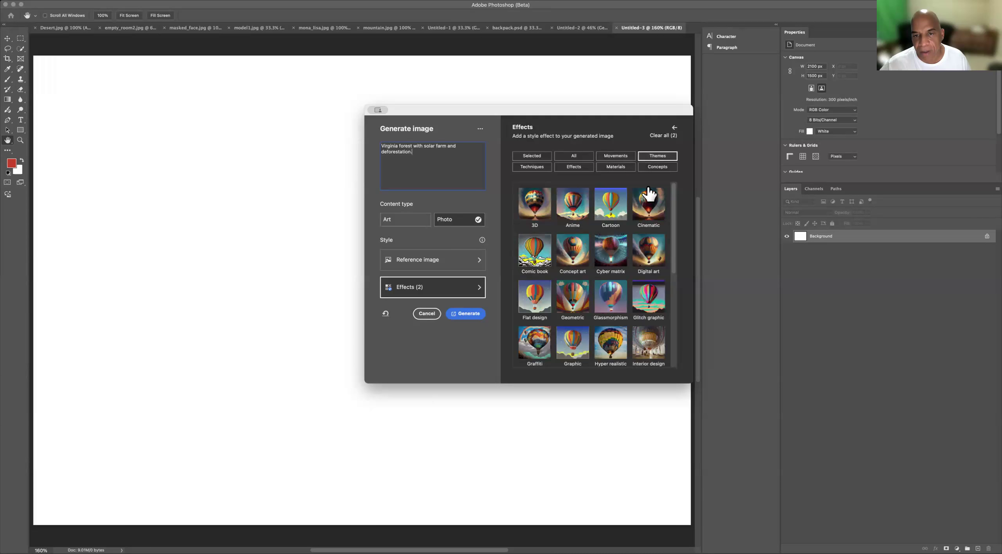
left_click(534, 167)
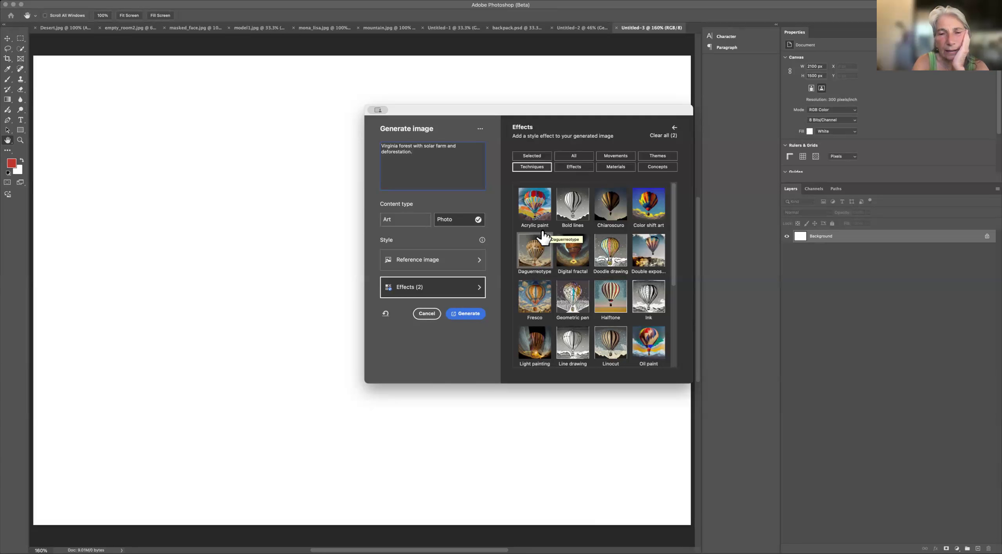
left_click(574, 156)
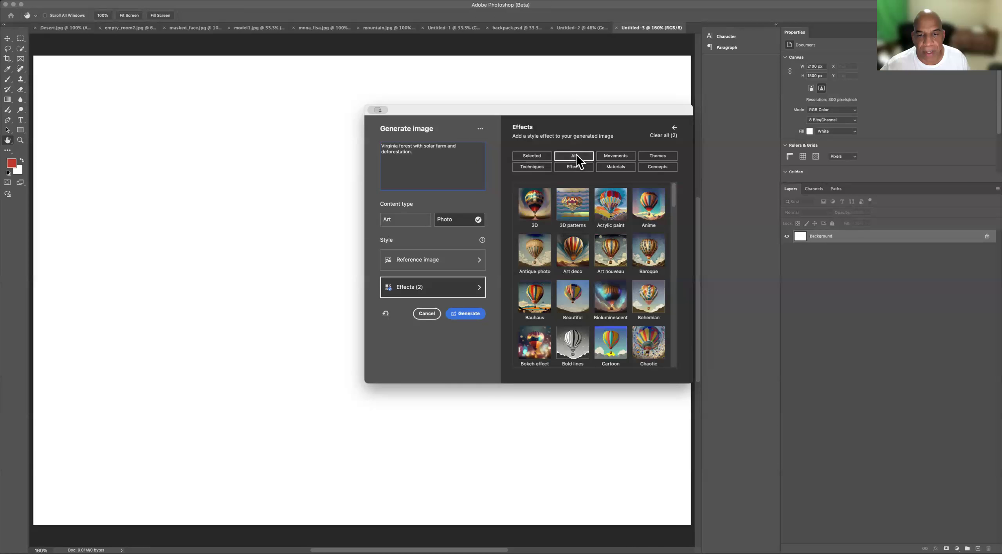
left_click(536, 157)
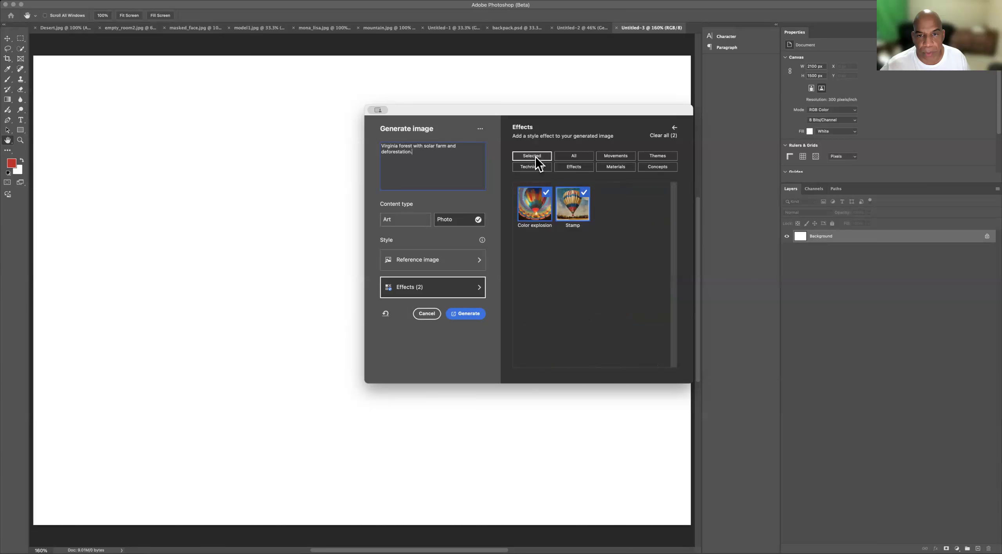
Deselect the Color explosion and Stamp effects and generate the image from the Virginia forest prompt.
left_click(542, 202)
left_click(582, 199)
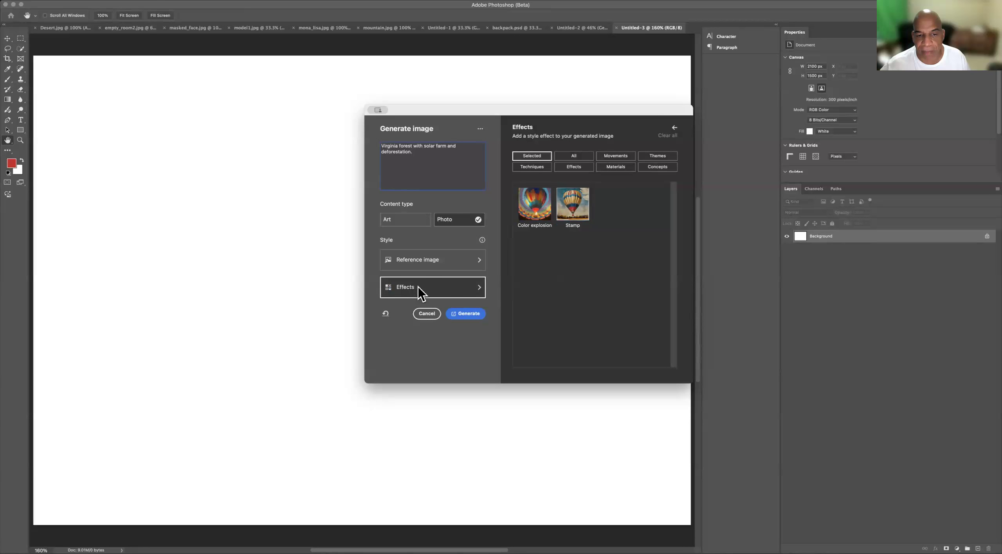
left_click(584, 201)
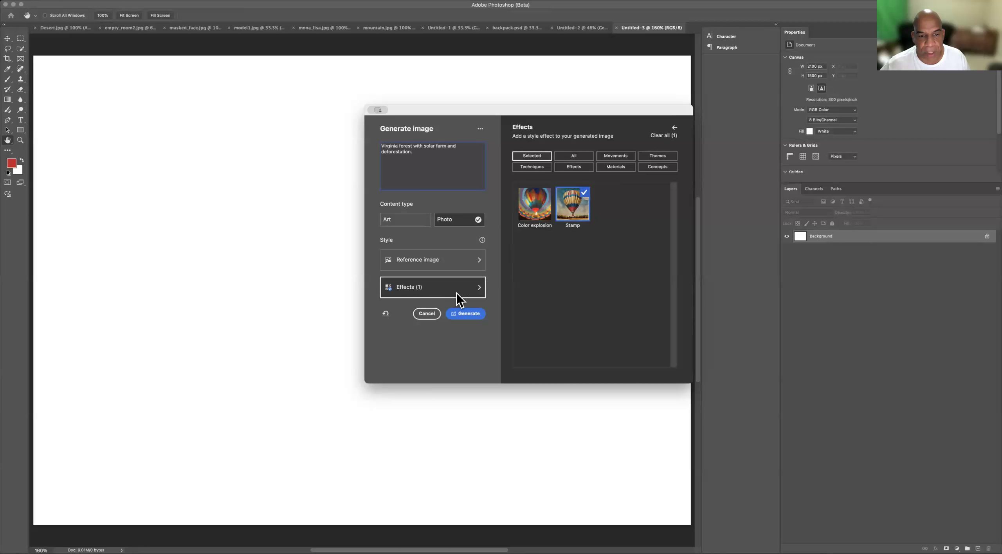
left_click(587, 196)
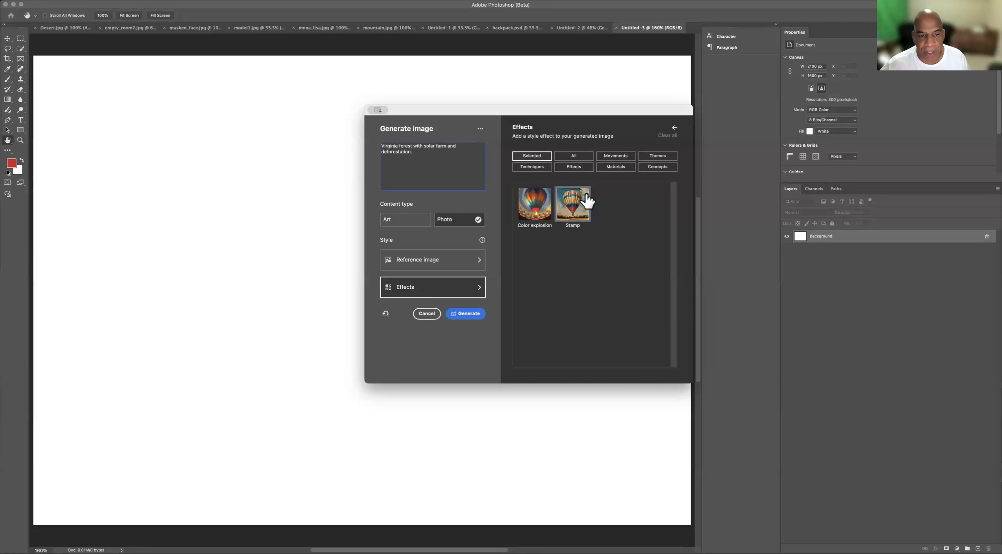
left_click(468, 316)
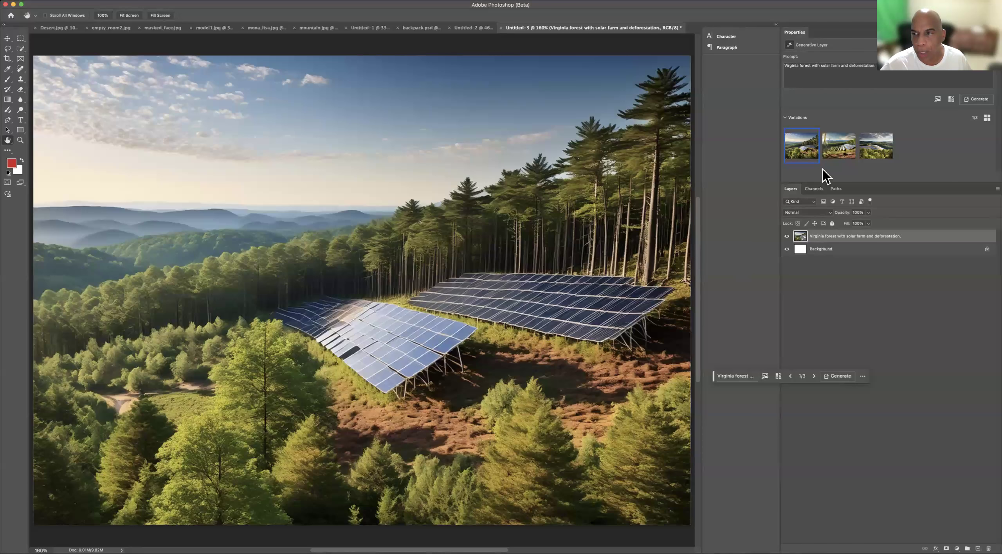
Compare the generated solar farm variations and generate similar versions of the second one.
left_click(838, 157)
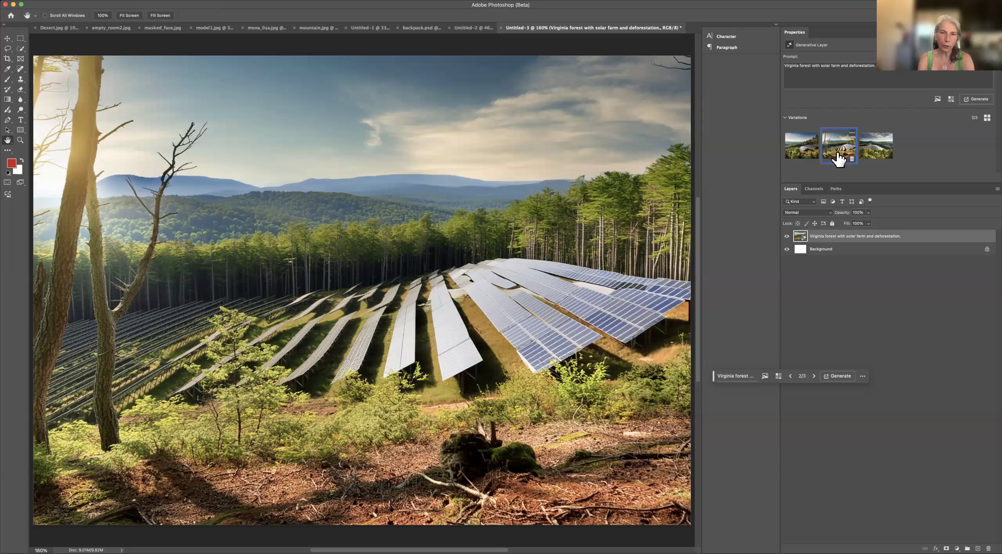
left_click(880, 155)
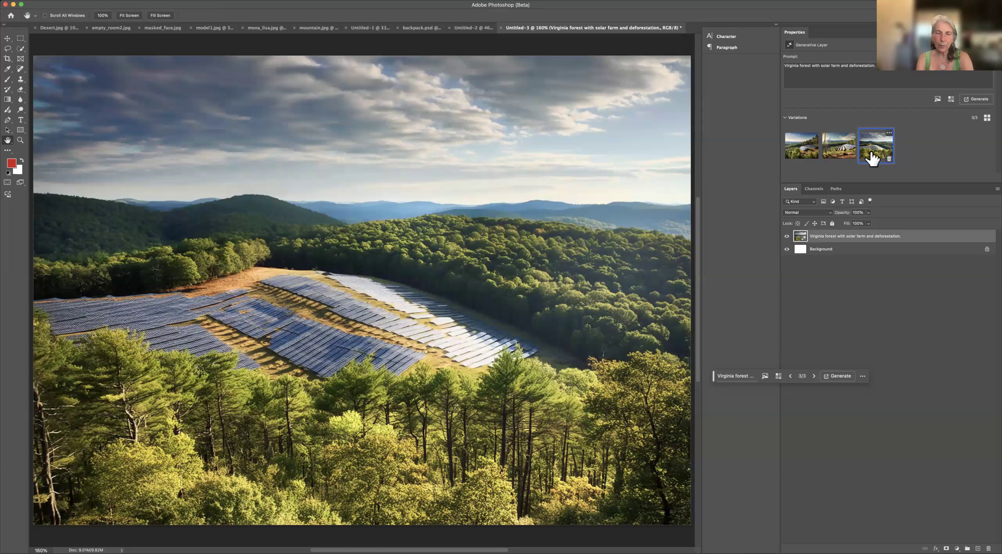
left_click(843, 156)
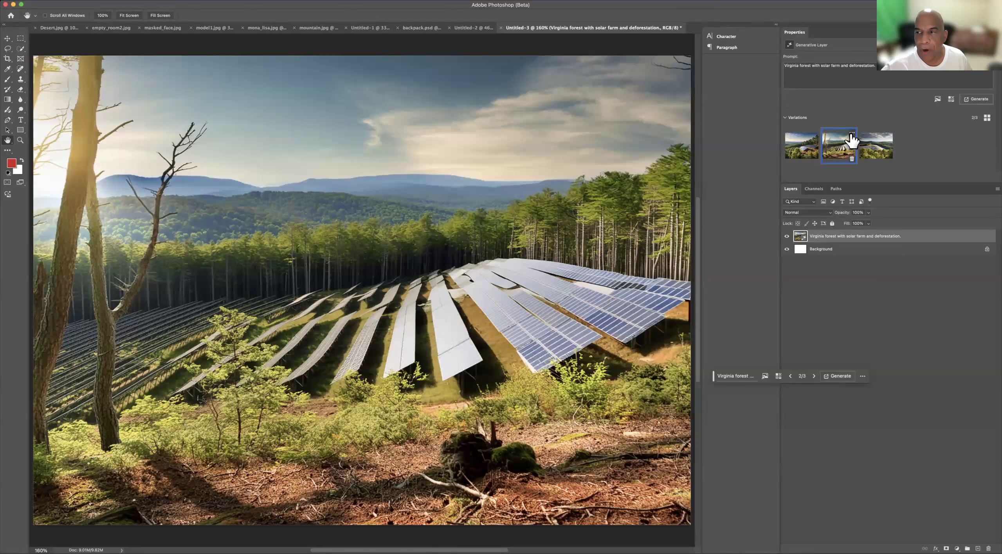
left_click(852, 133)
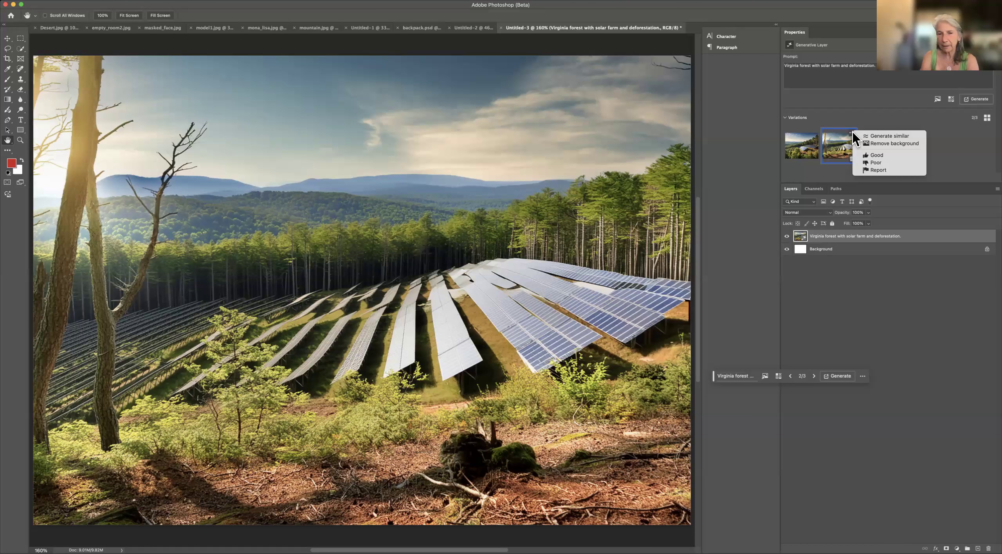
left_click(904, 136)
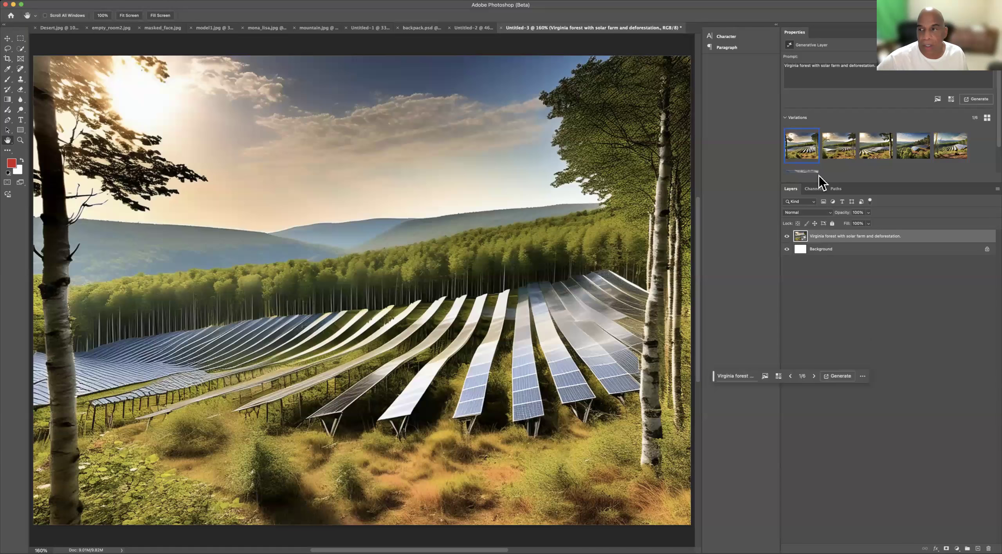
Preview the second and third similar variations, revise the end of the prompt after "deforestation" and generate new variations.
left_click(839, 154)
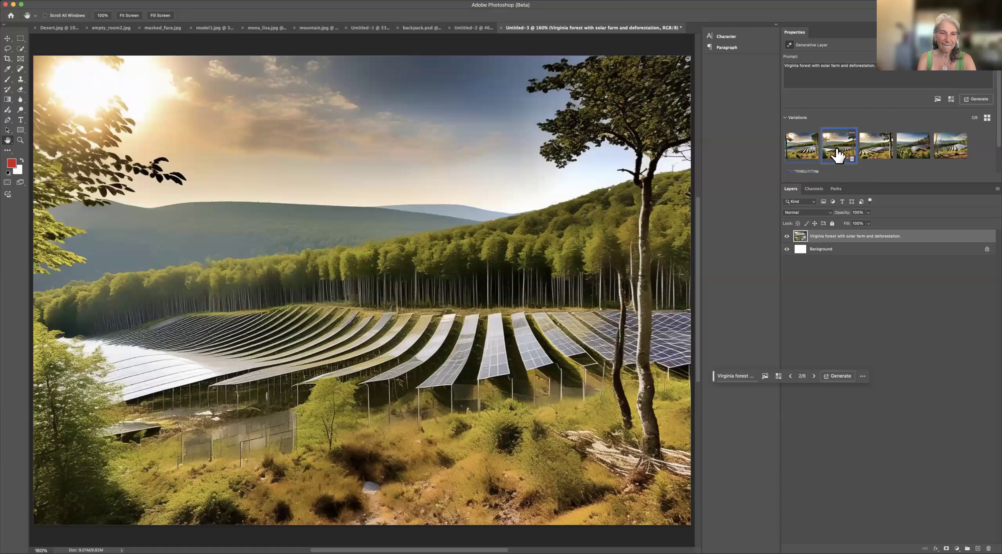
left_click(877, 154)
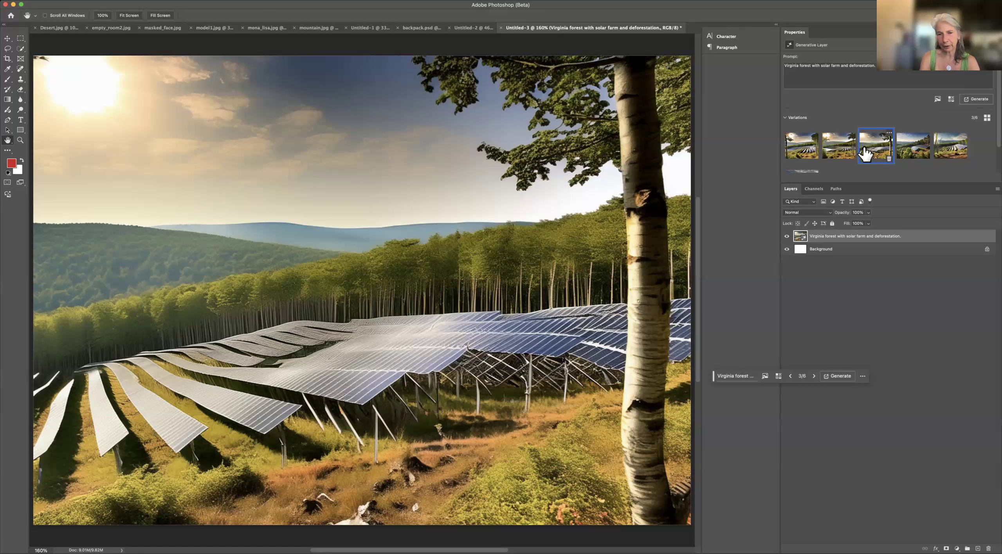
left_click(881, 74)
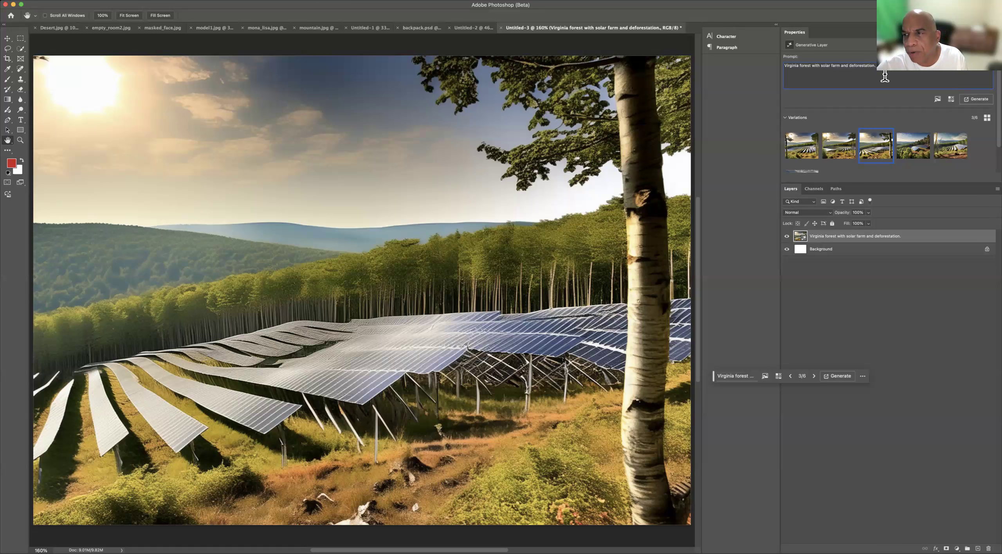
key("BackSpace")
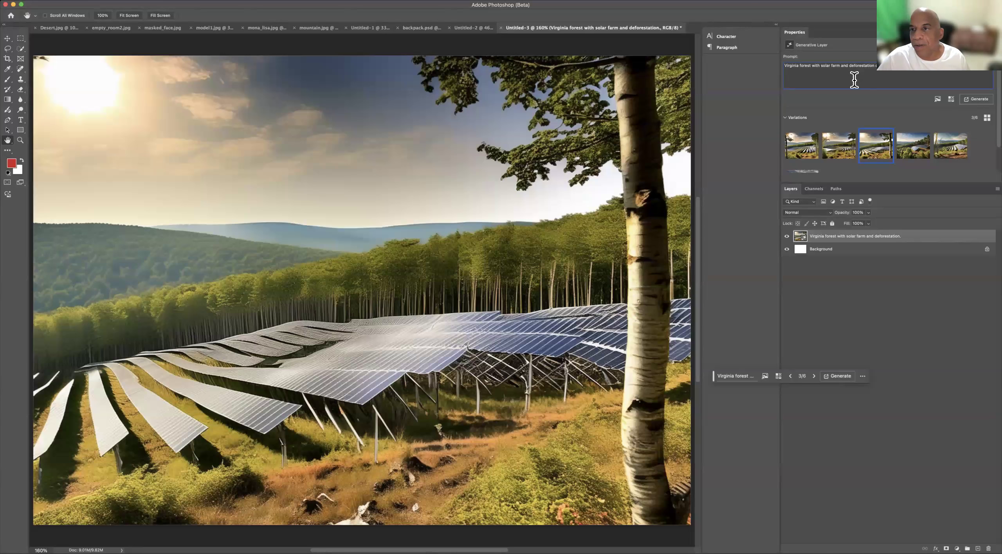
left_click(981, 101)
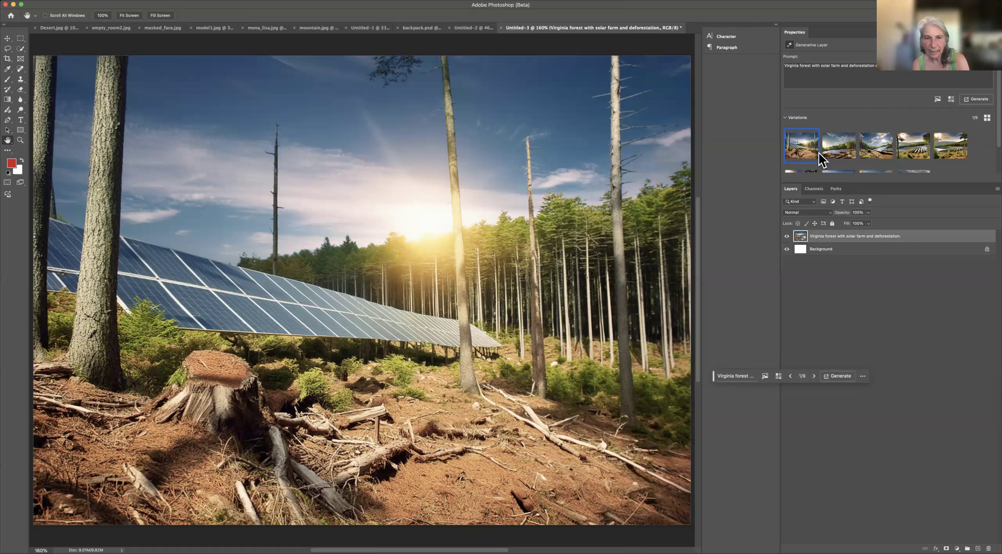
Compare the newly generated variations and select the second one, with the low sun and felled logs.
left_click(840, 155)
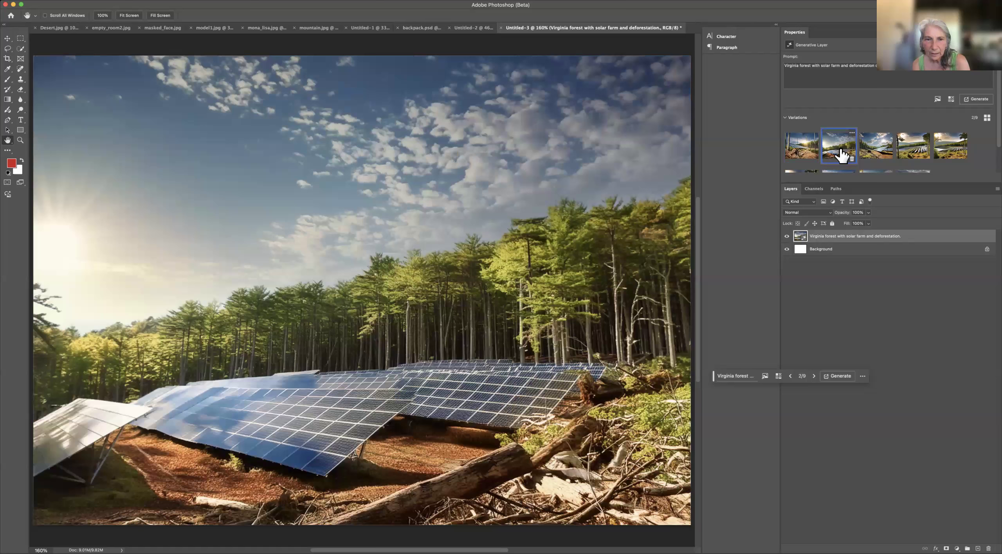
left_click(874, 156)
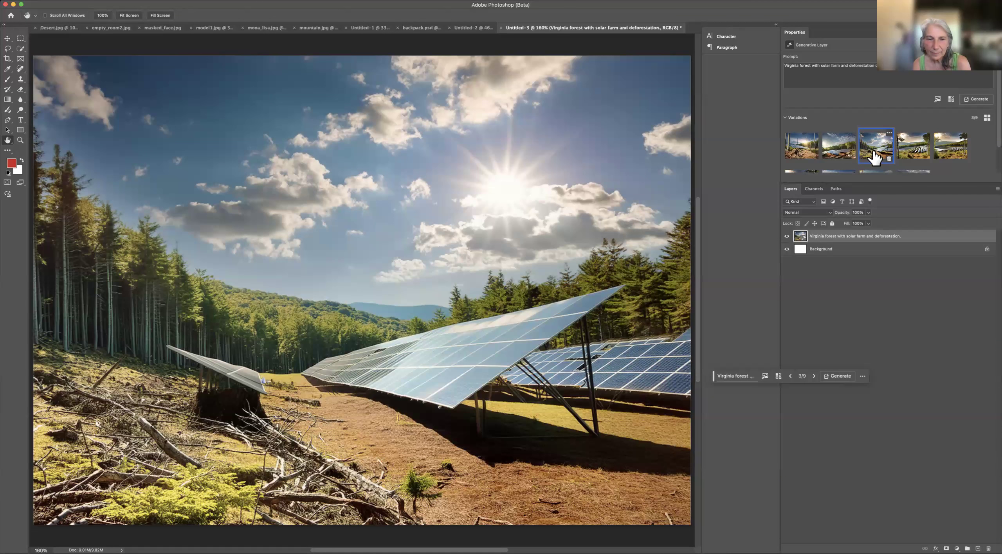
left_click(834, 156)
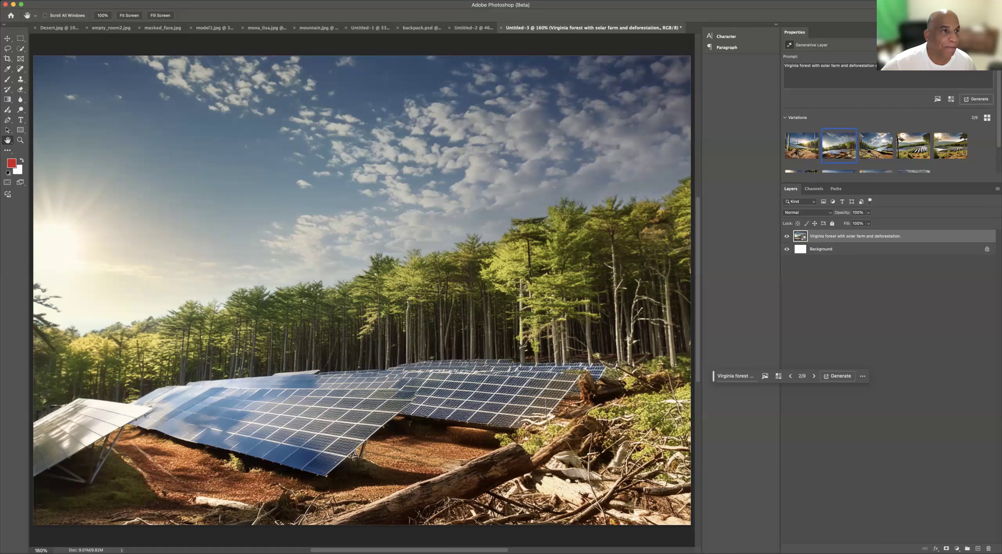
Examine the Export As settings for the solar farm image, including format, image size and Content Credentials, without exporting.
left_click(98, 0)
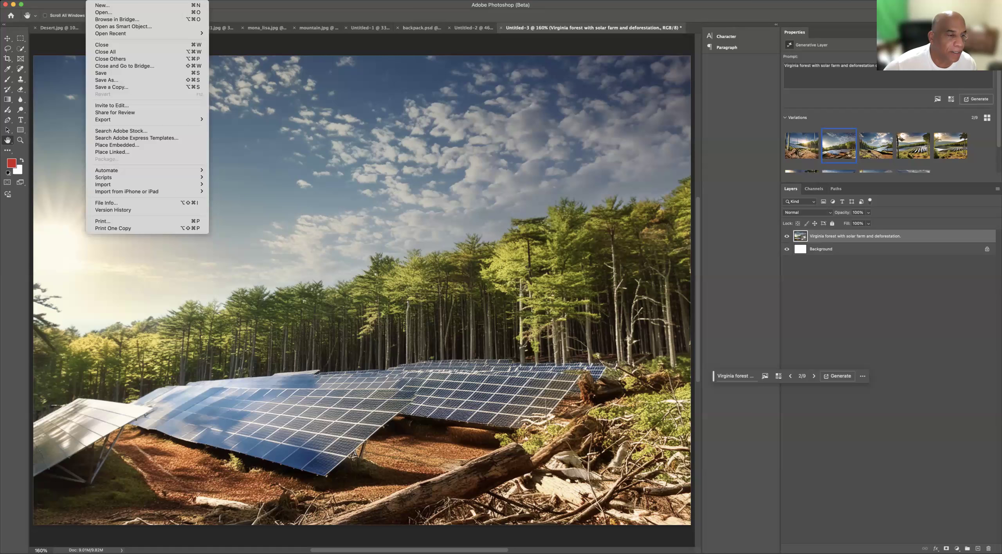
mouse_move(133, 119)
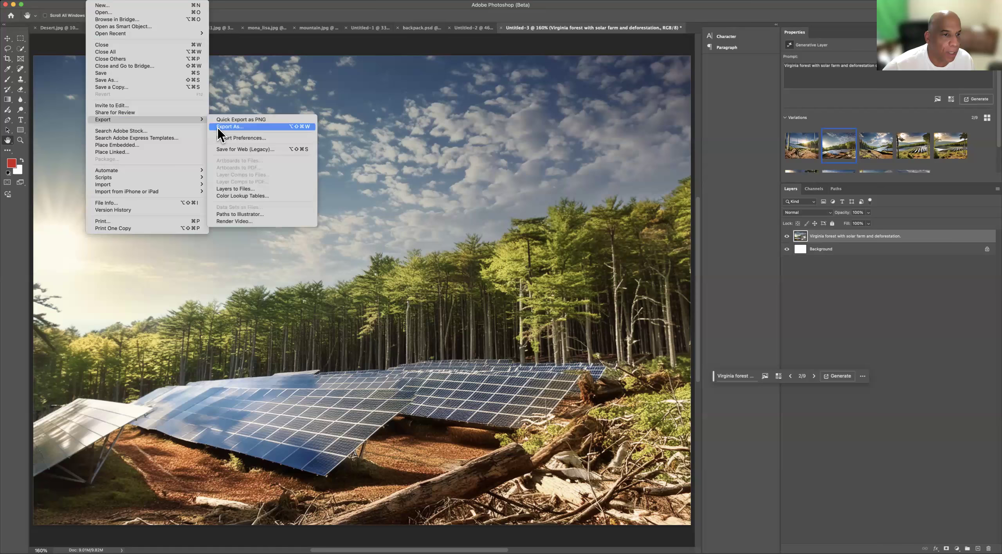
left_click(257, 126)
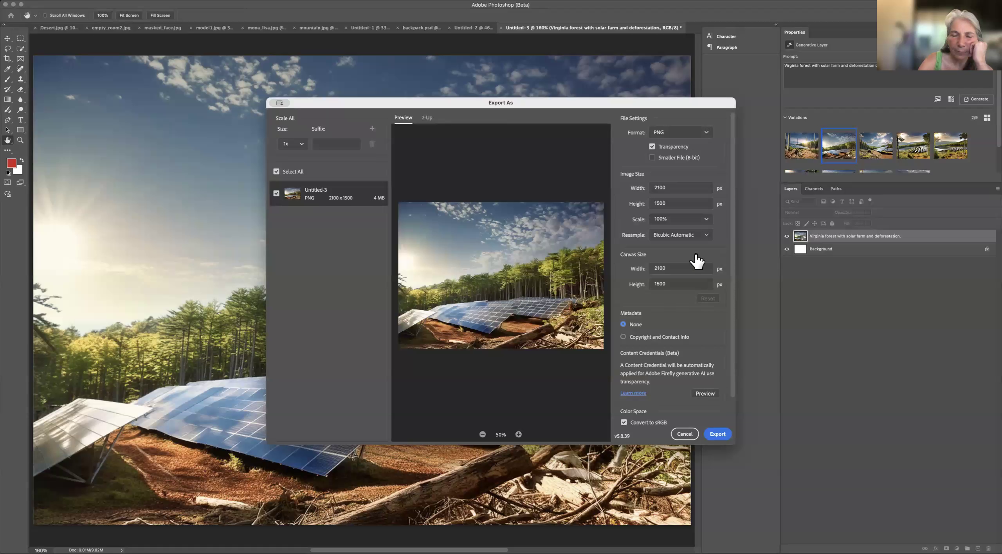
left_click(685, 435)
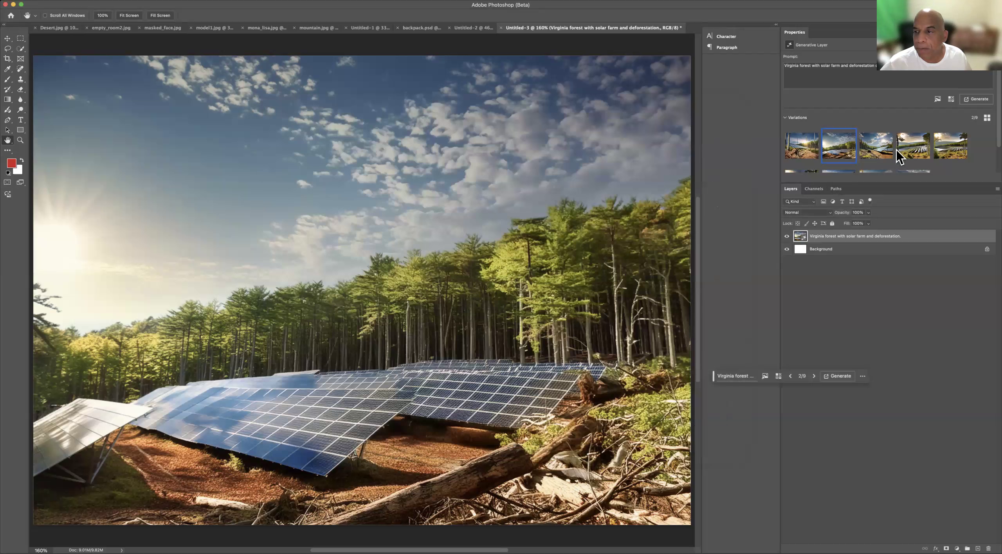
Preview the fourth, fifth and sixth solar farm variations and check the options available for the sixth.
left_click(914, 151)
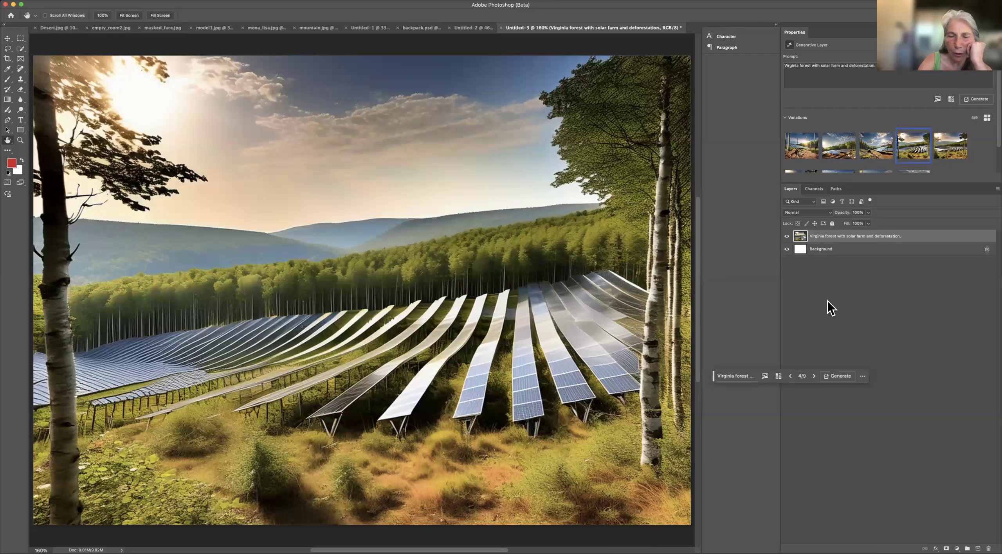
left_click(813, 376)
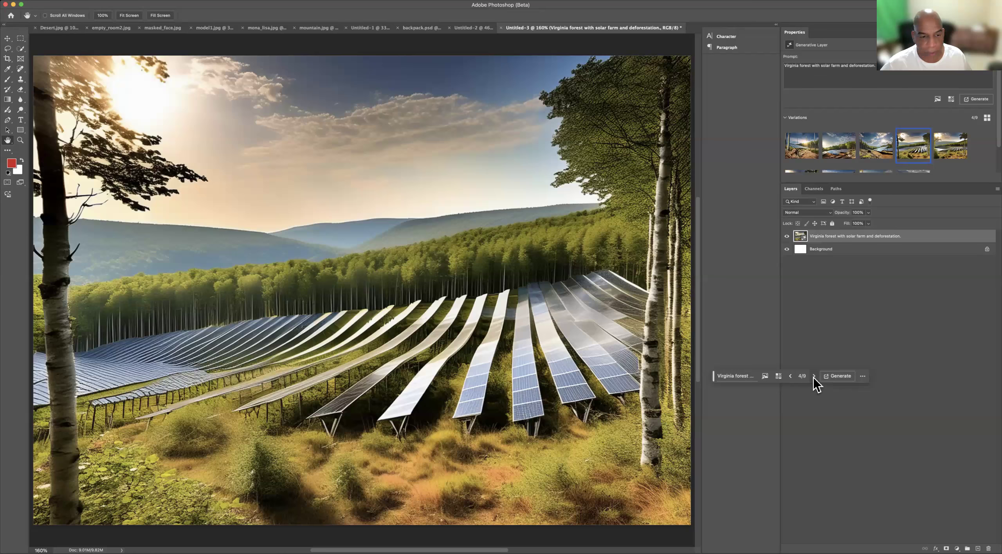
left_click(814, 377)
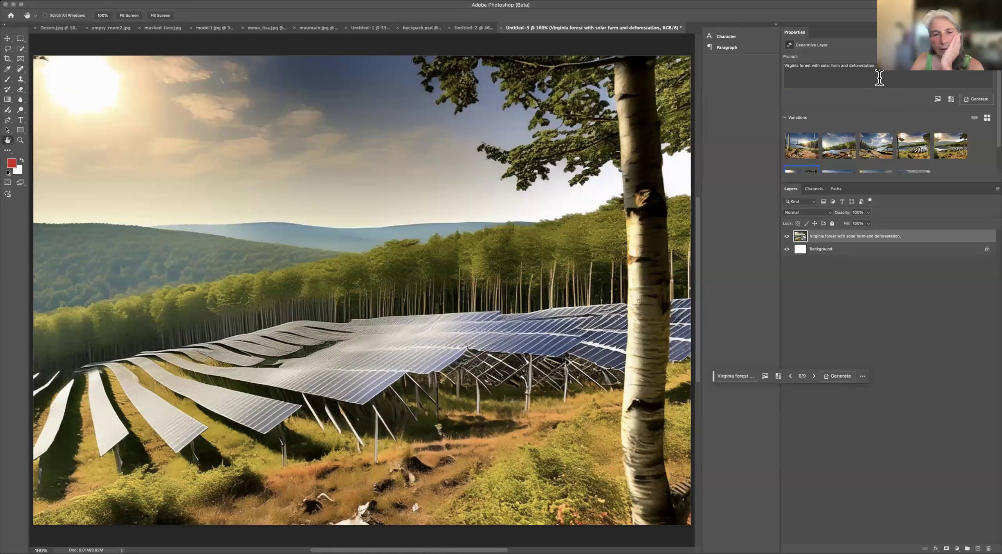
scroll(880, 122, "down", 2)
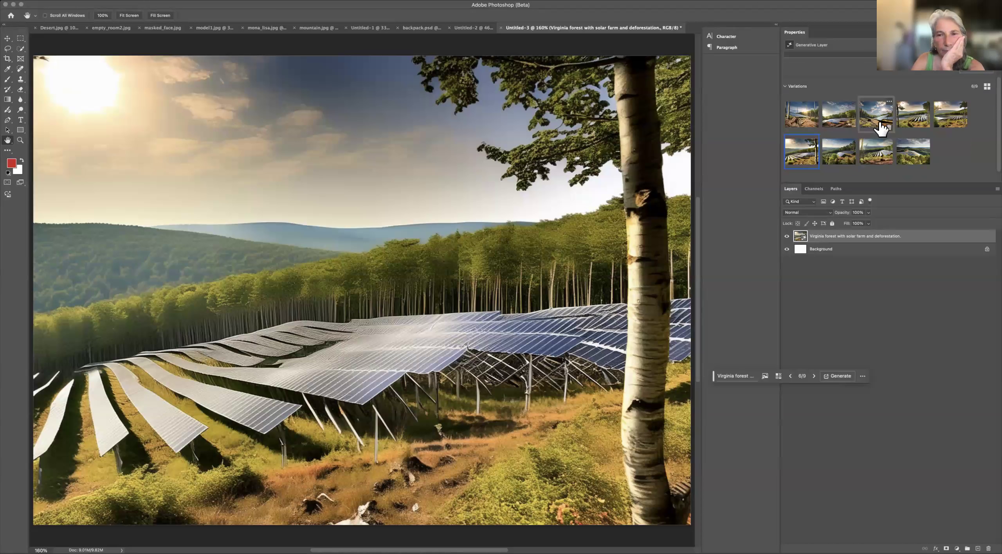
left_click(815, 139)
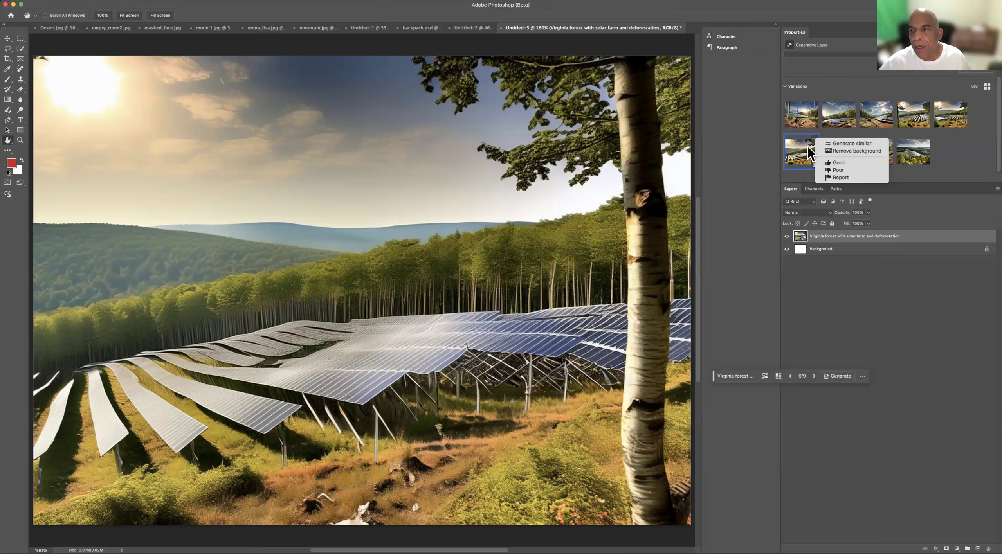
left_click(821, 80)
Revise the end of the prompt after "deforestation" by replacing the final period with more text, and generate new variations.
scroll(821, 78, "up", 2)
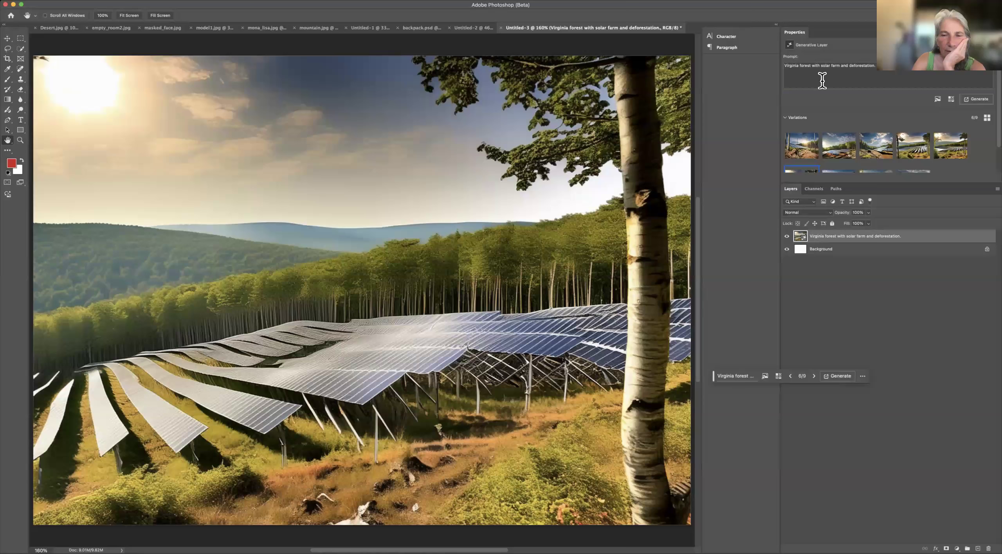
left_click(881, 72)
key("BackSpace")
type("c")
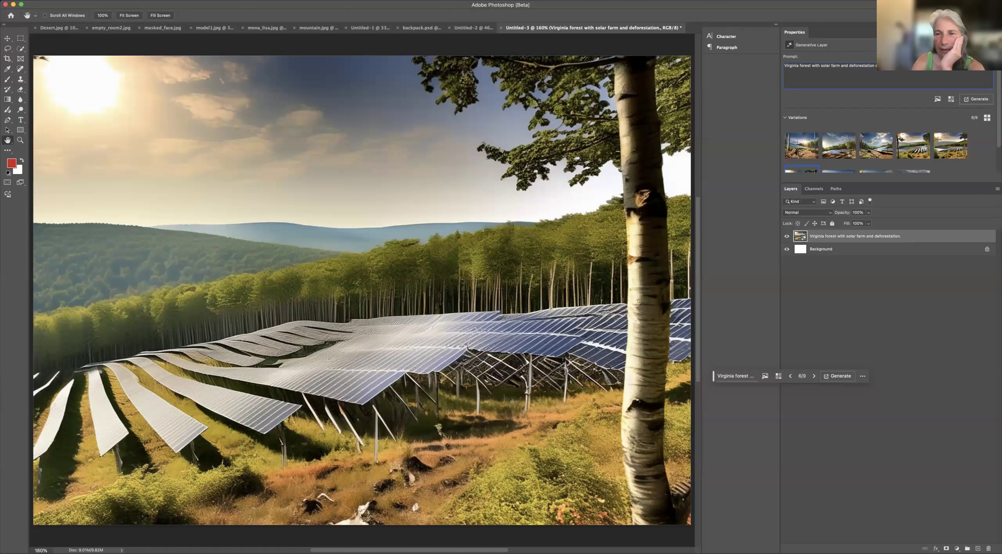
mouse_move(932, 156)
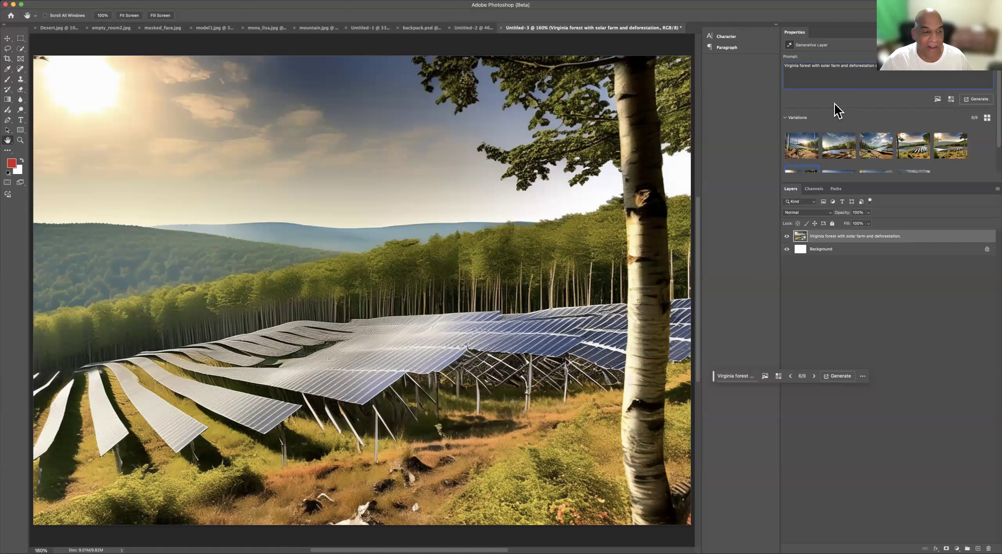
left_click(978, 100)
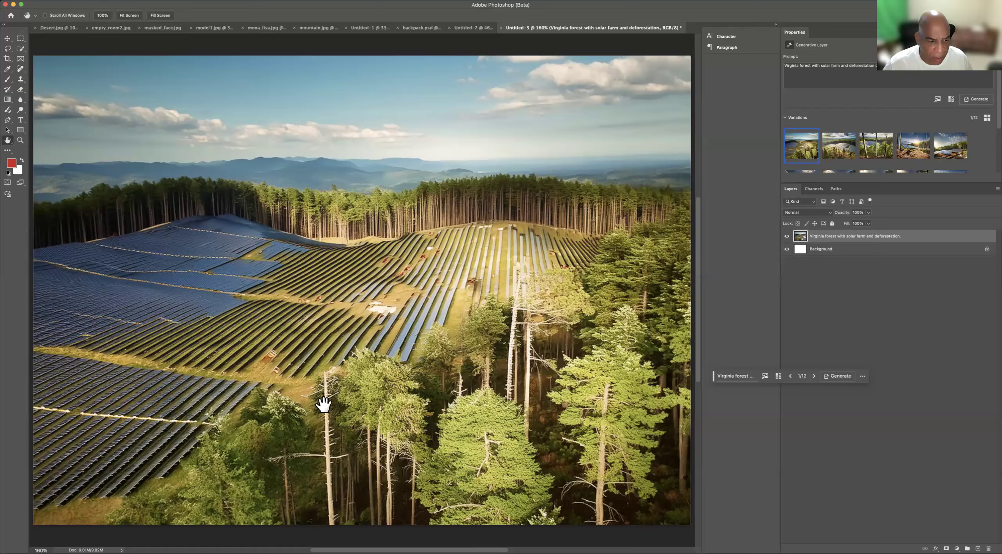
Compare the second and third new solar farm variations and select the second one, with the tree-ringed solar field.
left_click(836, 153)
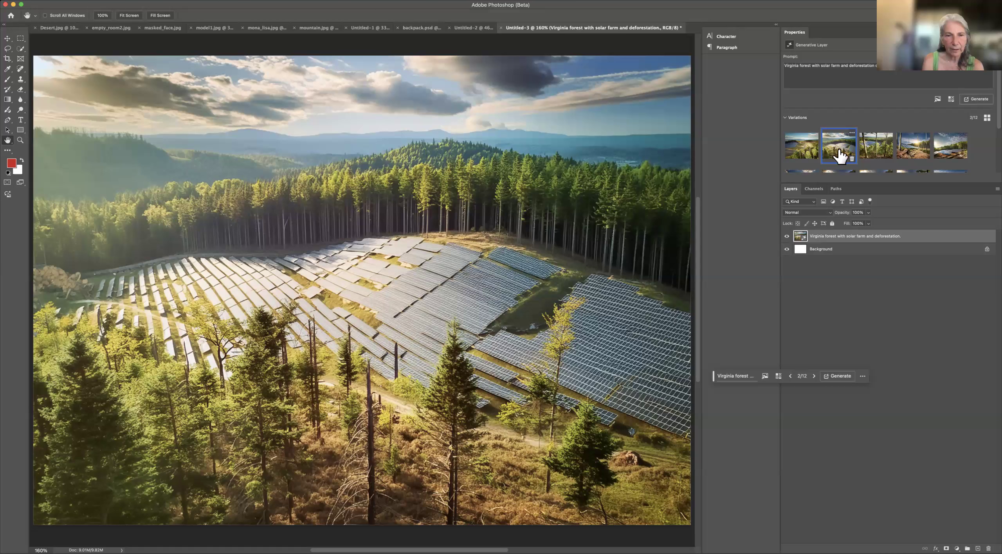
left_click(883, 157)
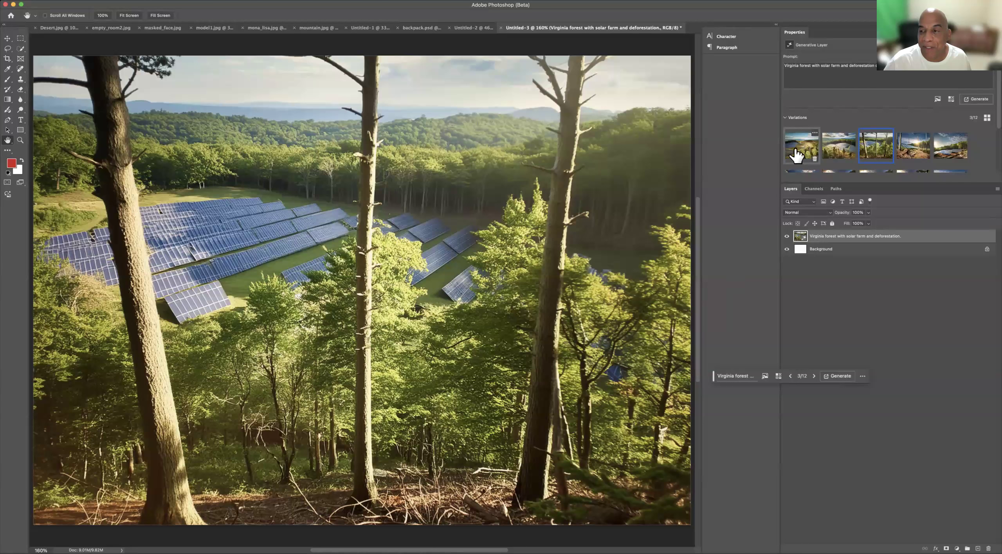
left_click(838, 149)
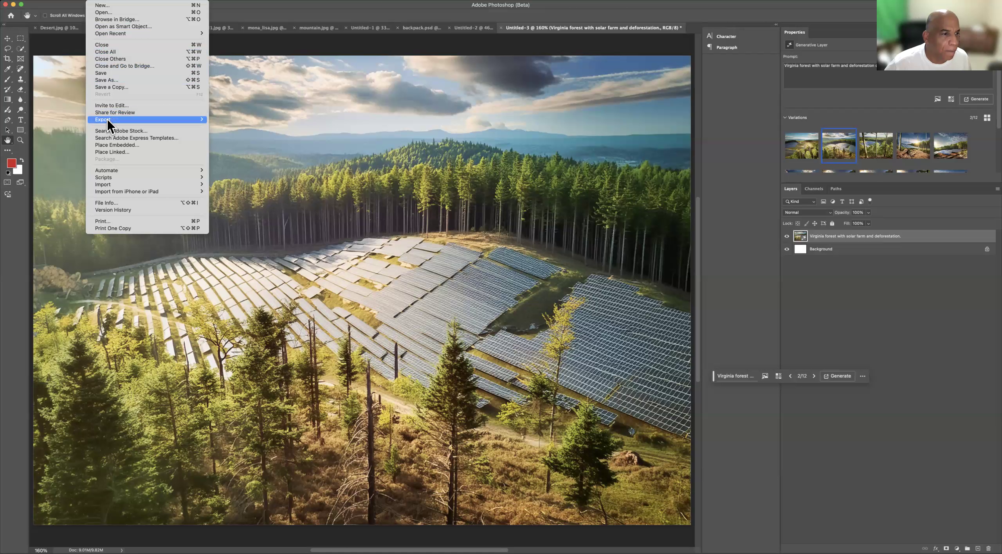
Export the solar farm image as a JPG to the Downloads folder, with a file name starting with "Defores".
mouse_move(107, 120)
left_click(244, 127)
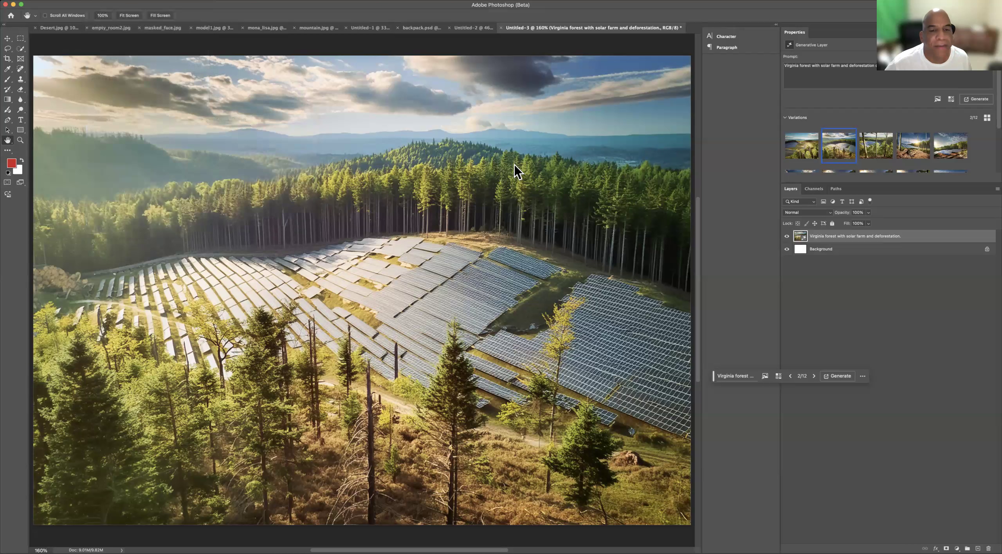
left_click(689, 135)
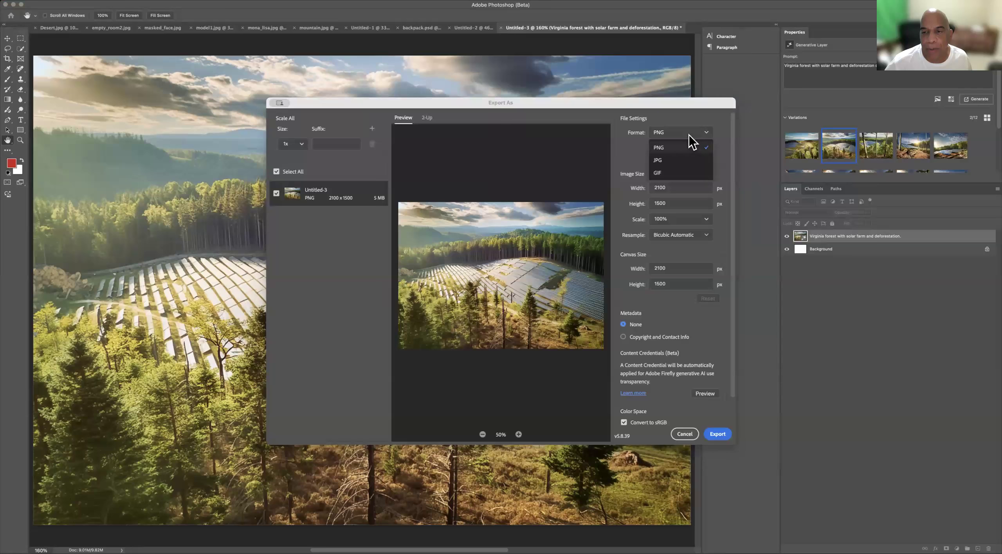
left_click(678, 161)
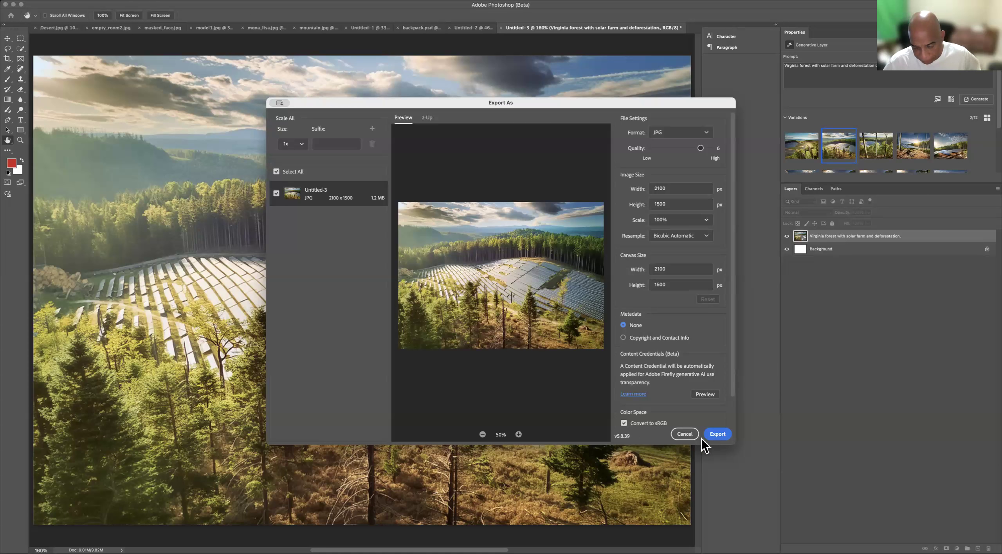
left_click(718, 435)
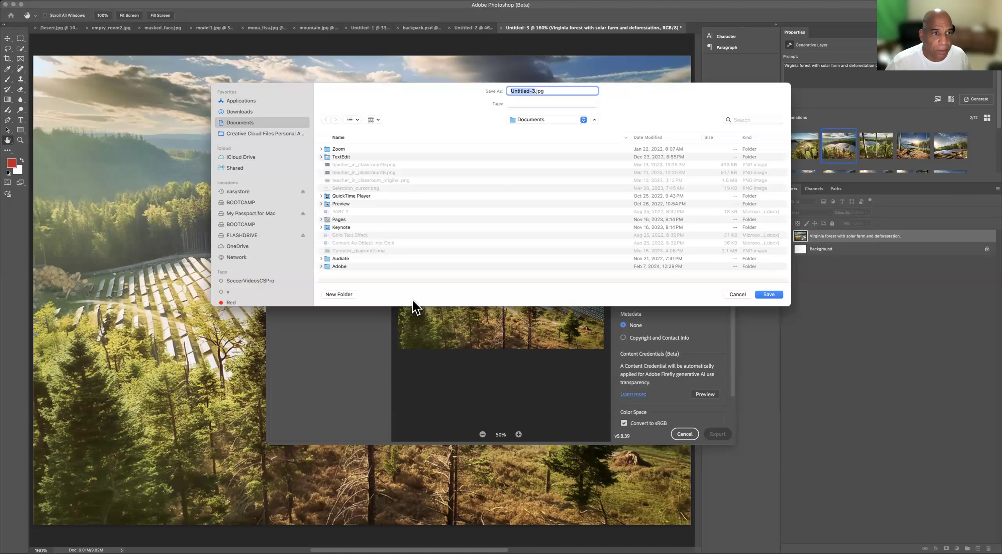
left_click(239, 111)
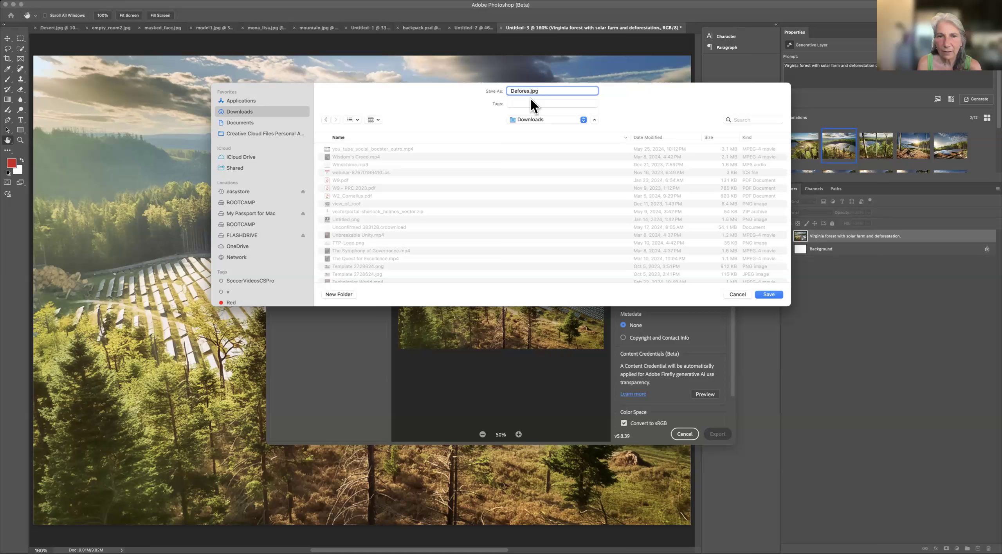
left_click(769, 295)
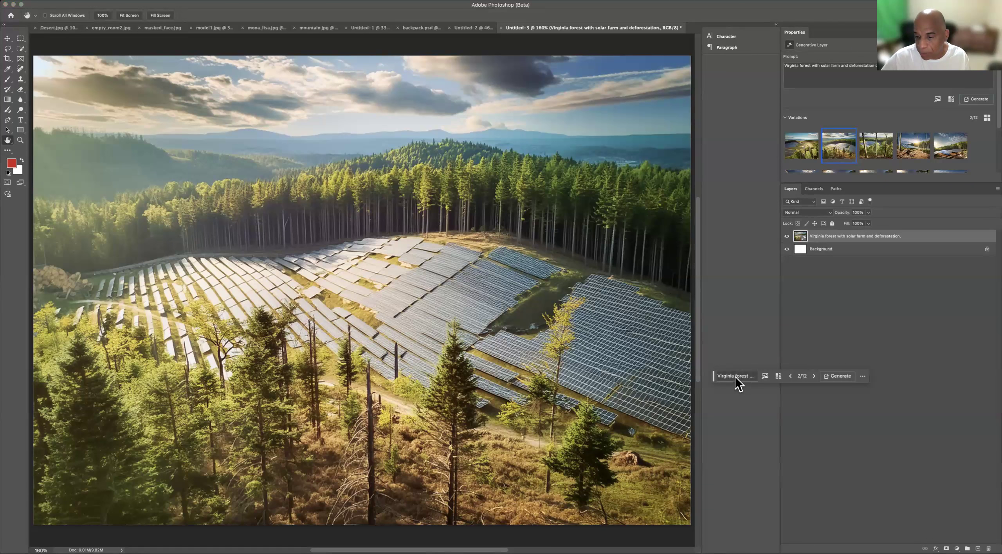
Move the contextual task bar over the solar farm image and examine its additional options for the variation.
left_click_drag(715, 378, 458, 365)
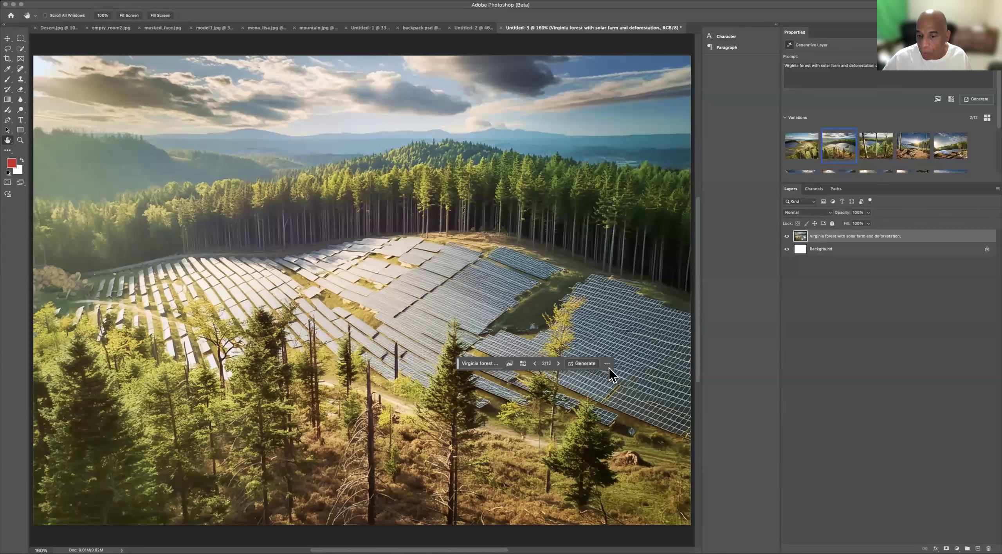
left_click(607, 364)
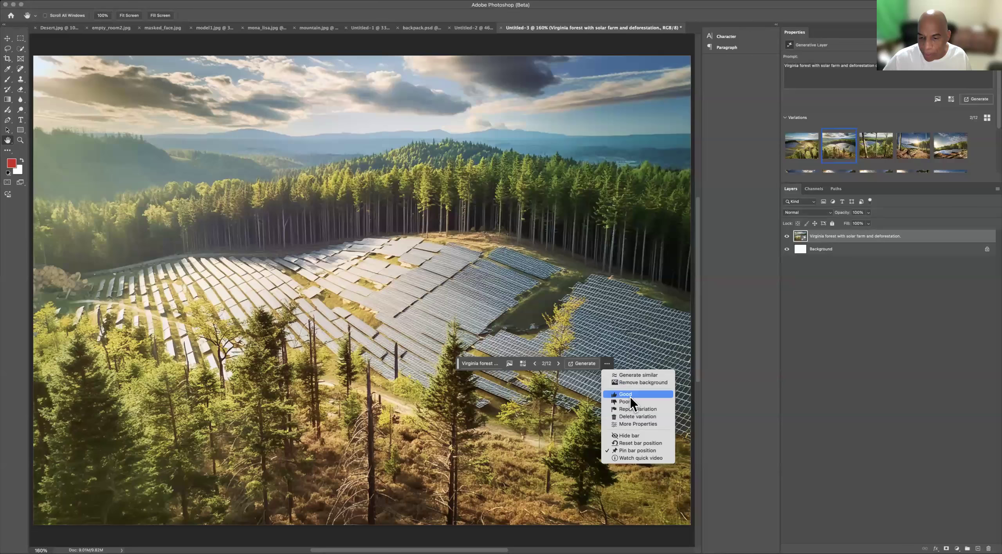
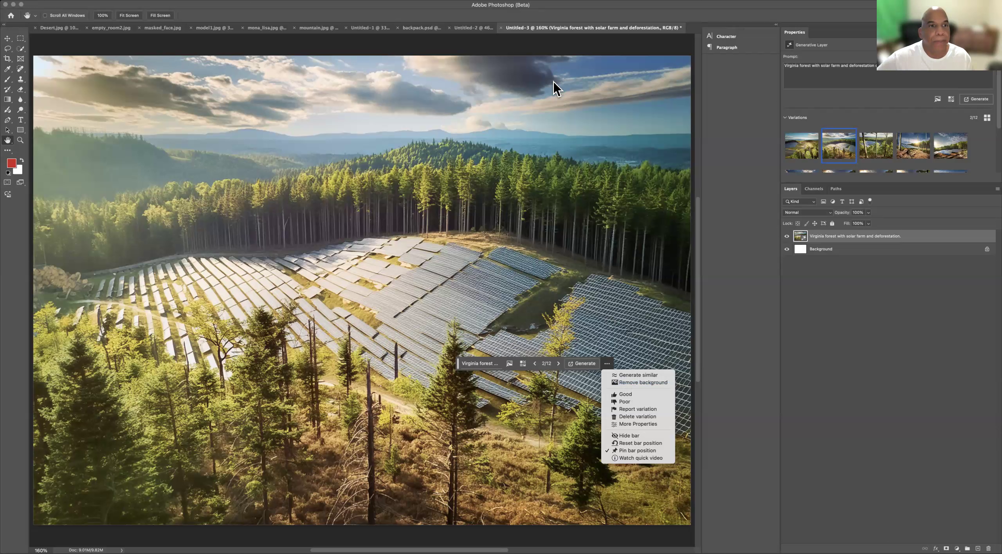
Look through the open documents, switch to masked_face.jpg and move the contextual task bar off the canvas.
left_click(425, 29)
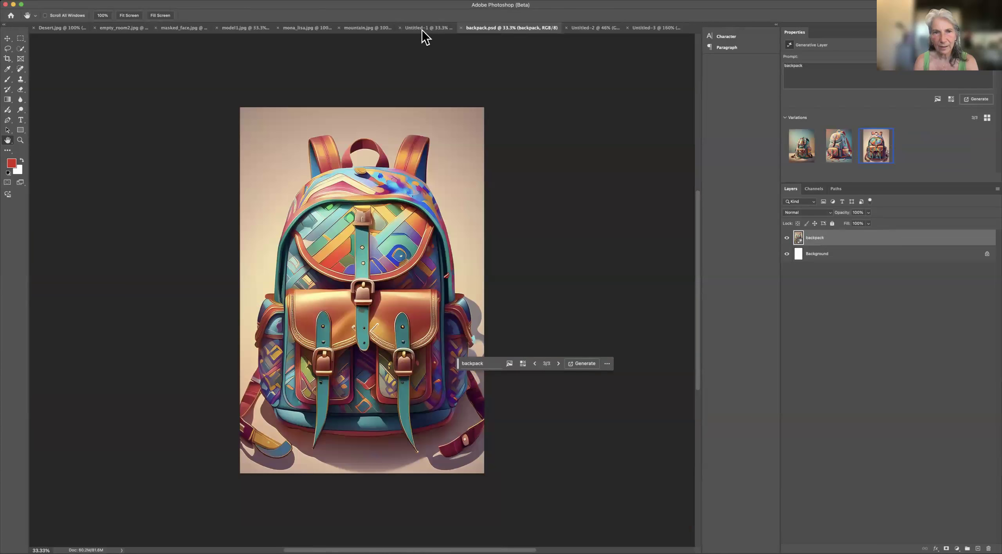
left_click(368, 31)
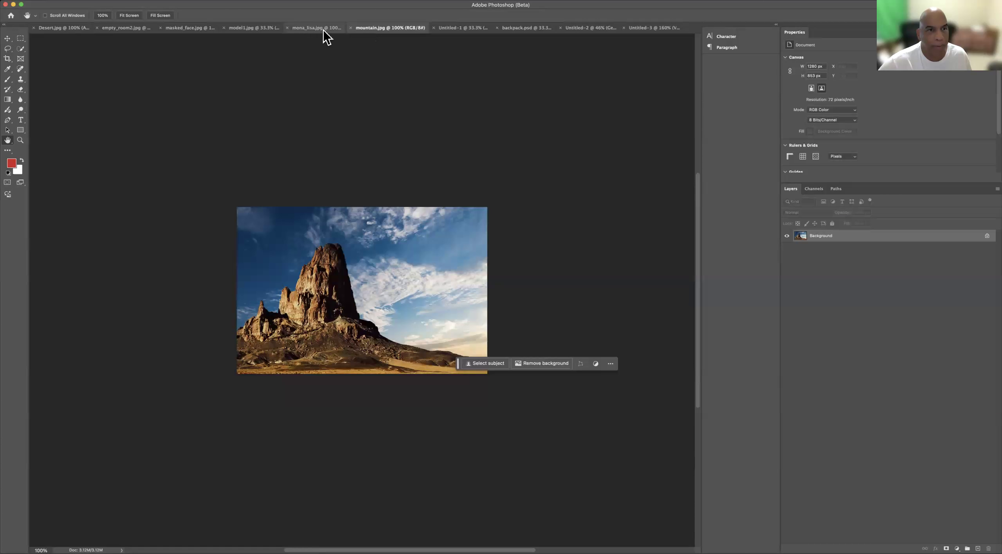
left_click(311, 27)
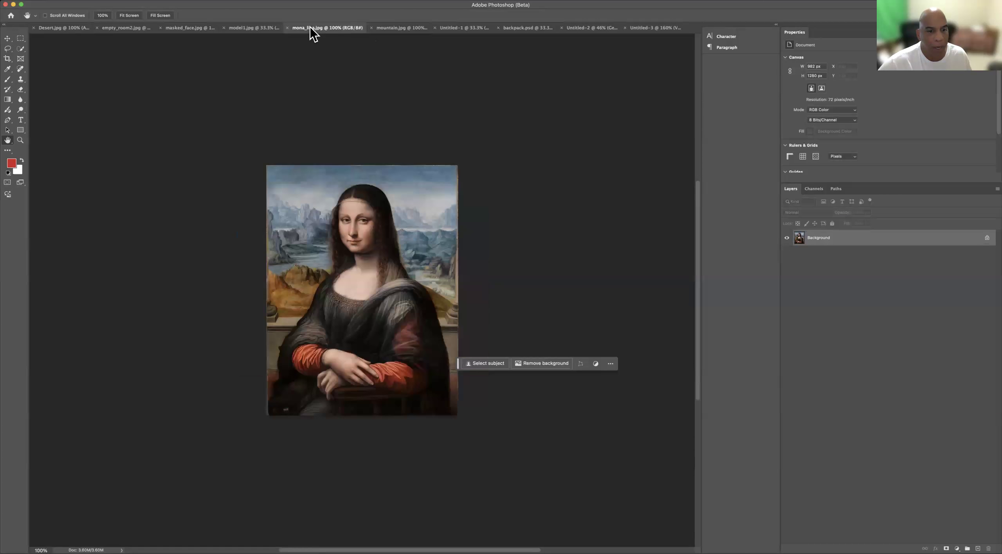
left_click(241, 29)
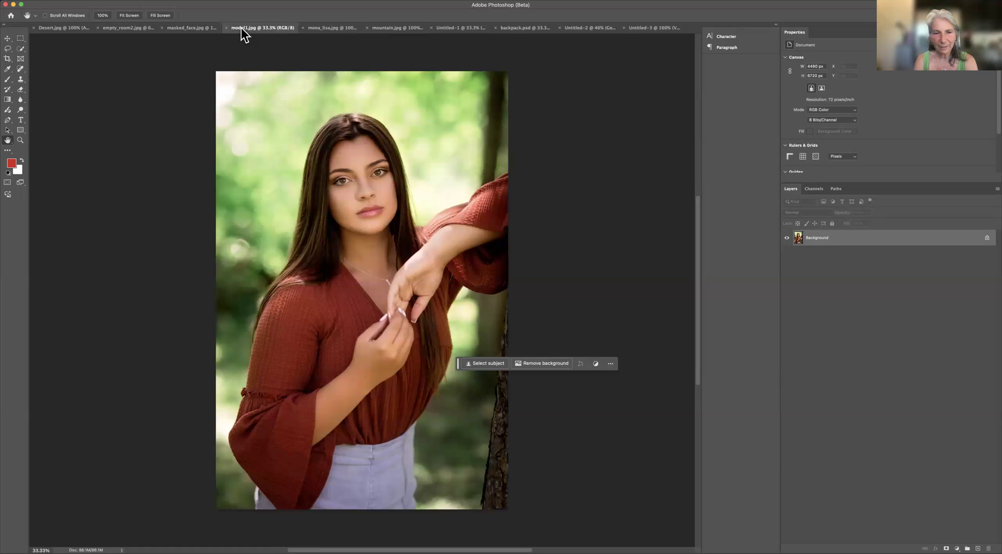
left_click(188, 31)
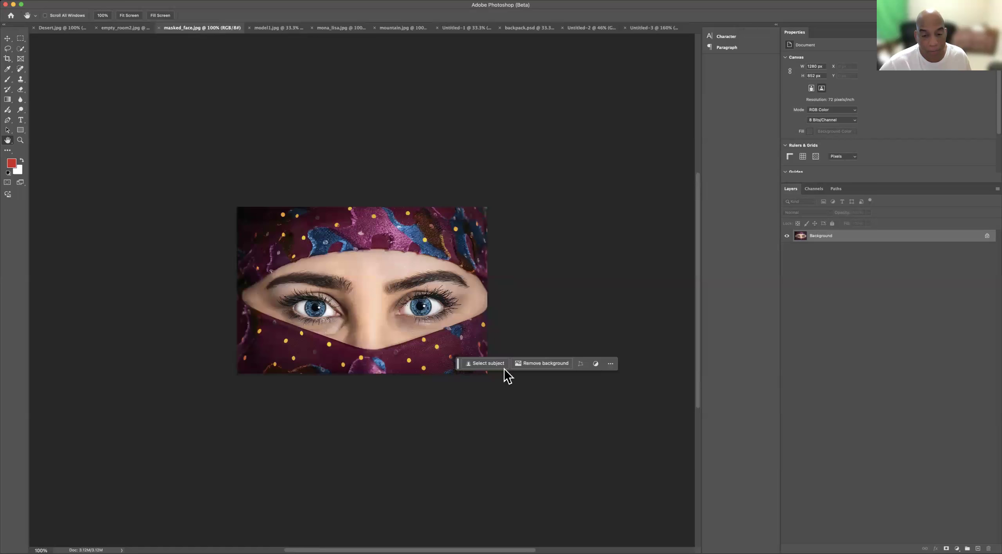
left_click_drag(458, 368, 801, 404)
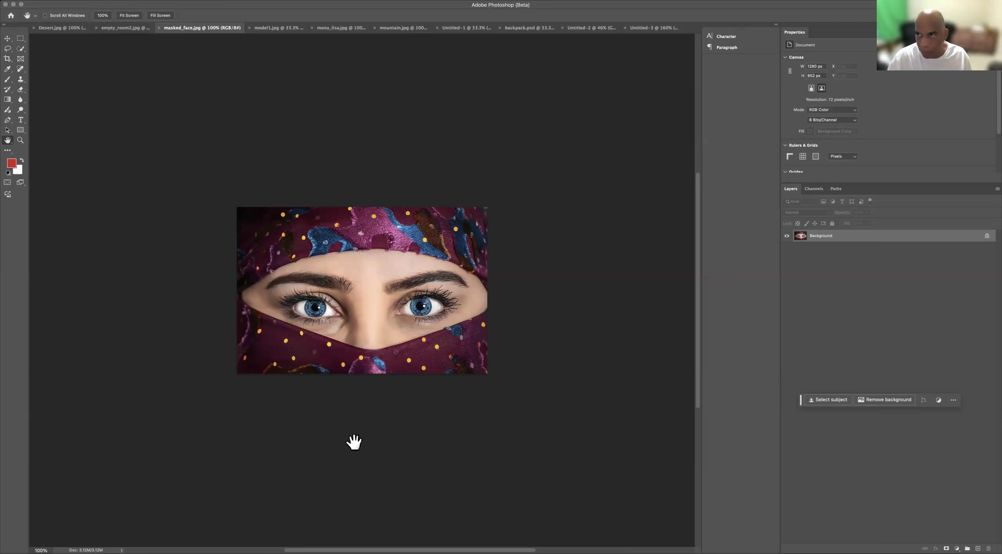
Use the Crop tool to extend the masked_face.jpg canvas on all four sides and fill it with Generative Expand without a prompt.
key("c")
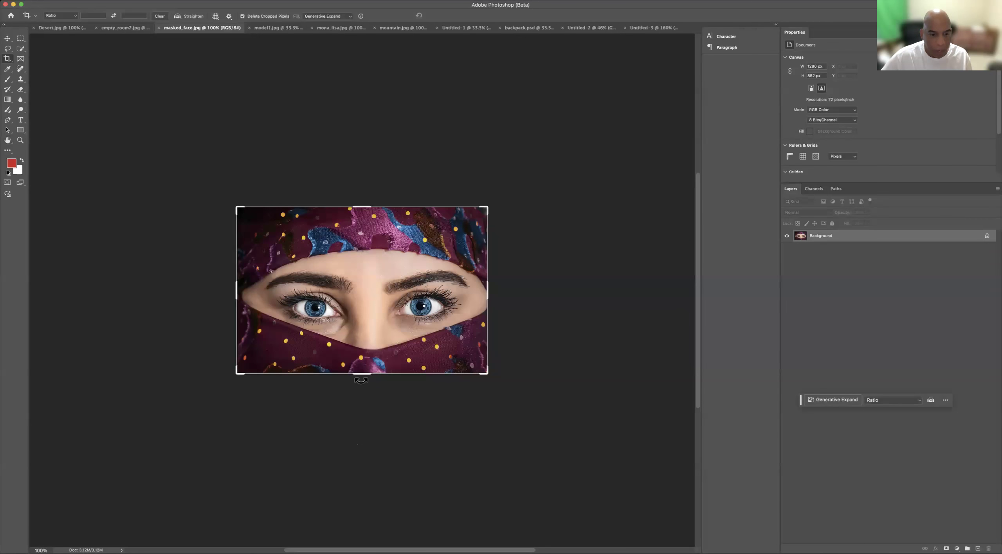
left_click_drag(361, 377, 357, 473)
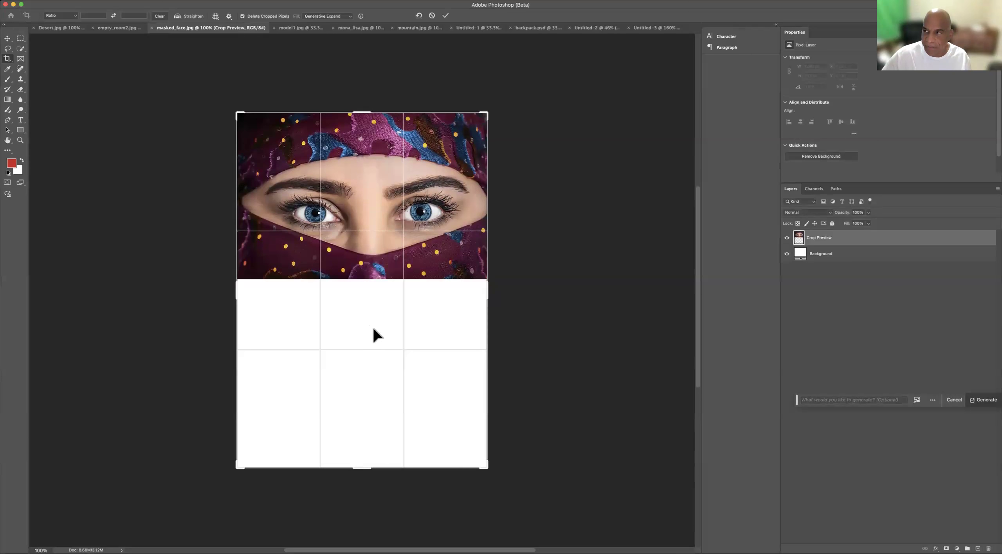
left_click_drag(364, 114, 365, 54)
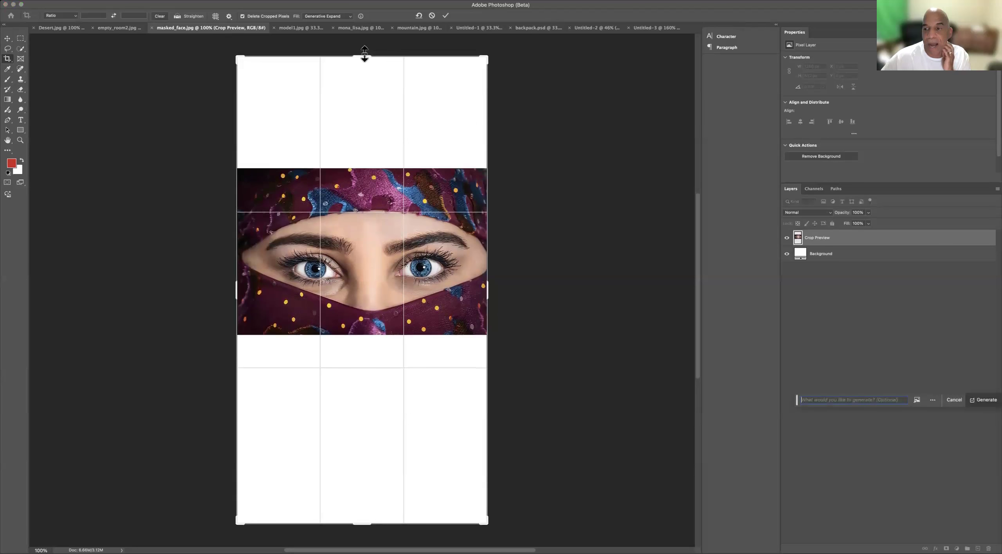
left_click(917, 400)
left_click_drag(797, 399, 475, 187)
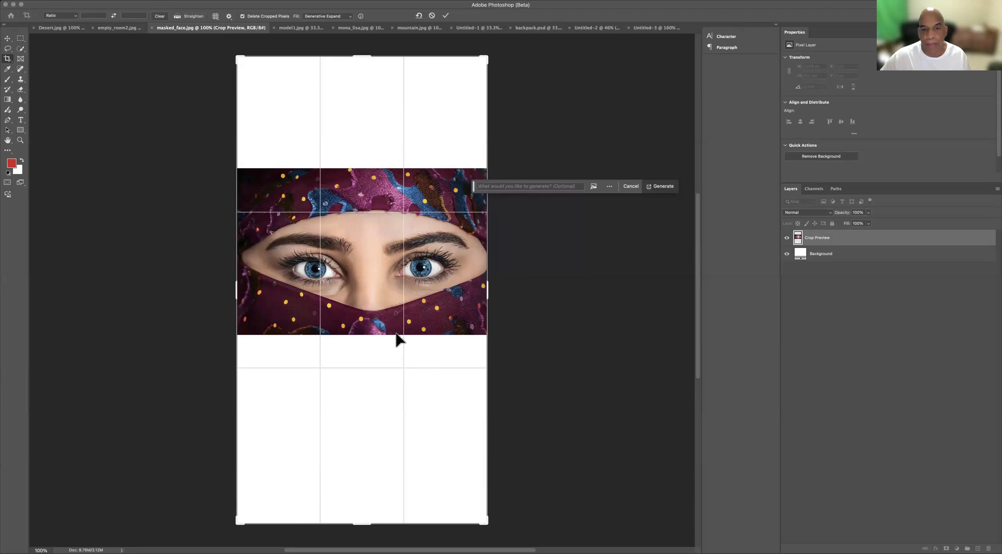
left_click_drag(488, 291, 572, 301)
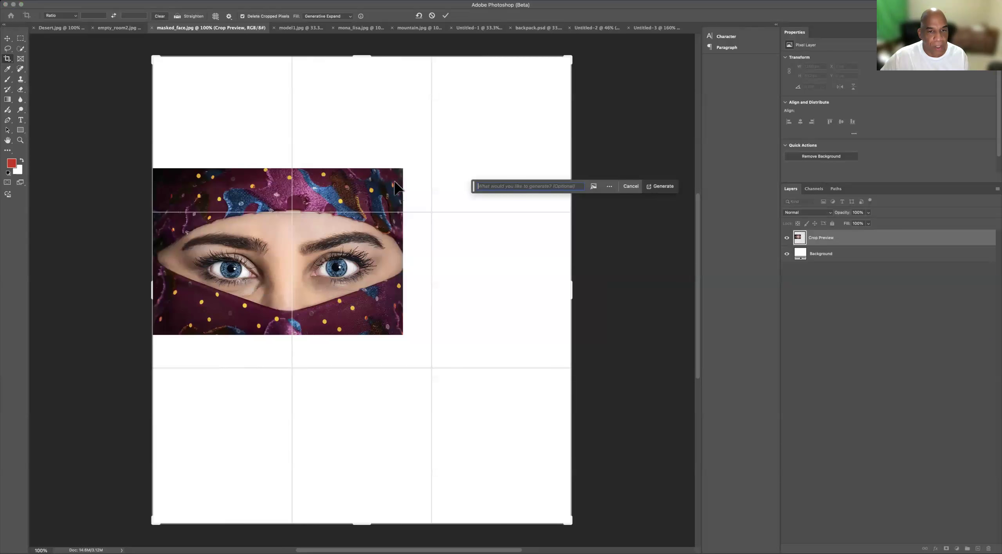
left_click_drag(152, 290, 87, 293)
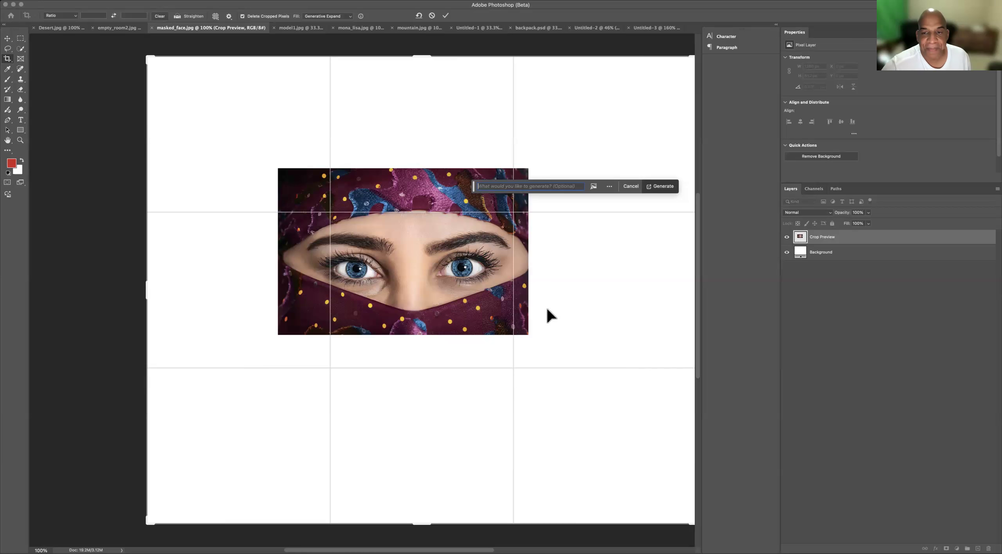
left_click(664, 188)
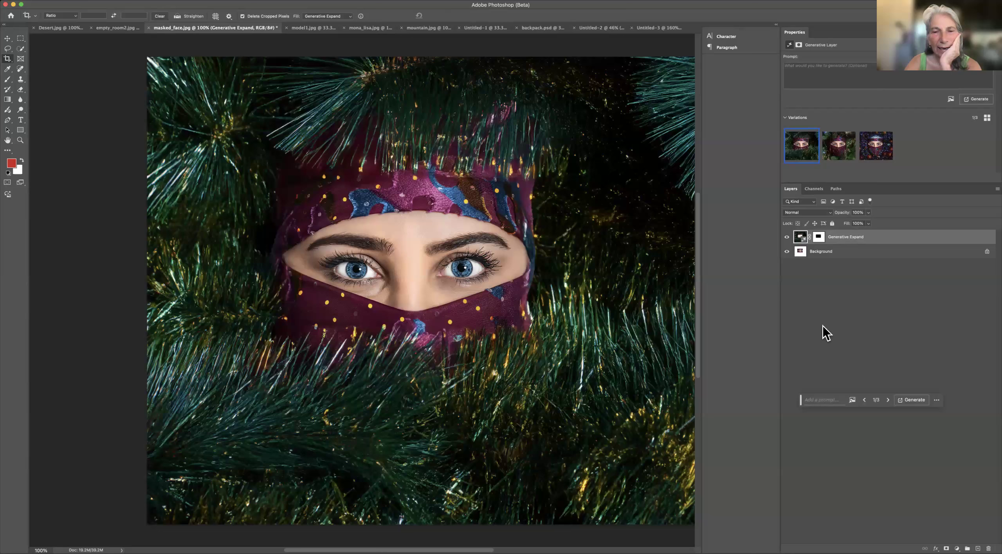
mouse_move(836, 157)
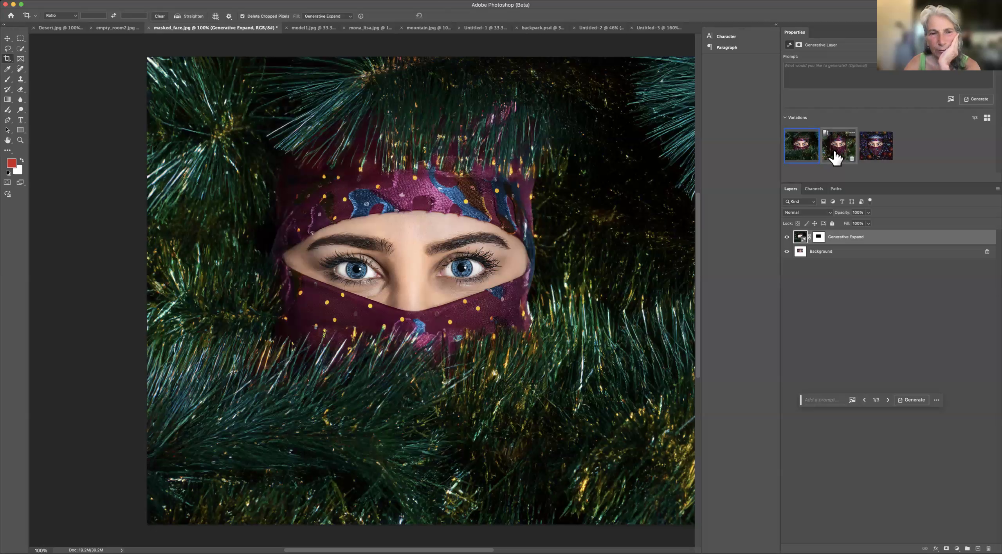
Preview the second and third Generative Expand variations, then toggle the Generative Expand layer's visibility to compare with the original photo.
left_click(836, 156)
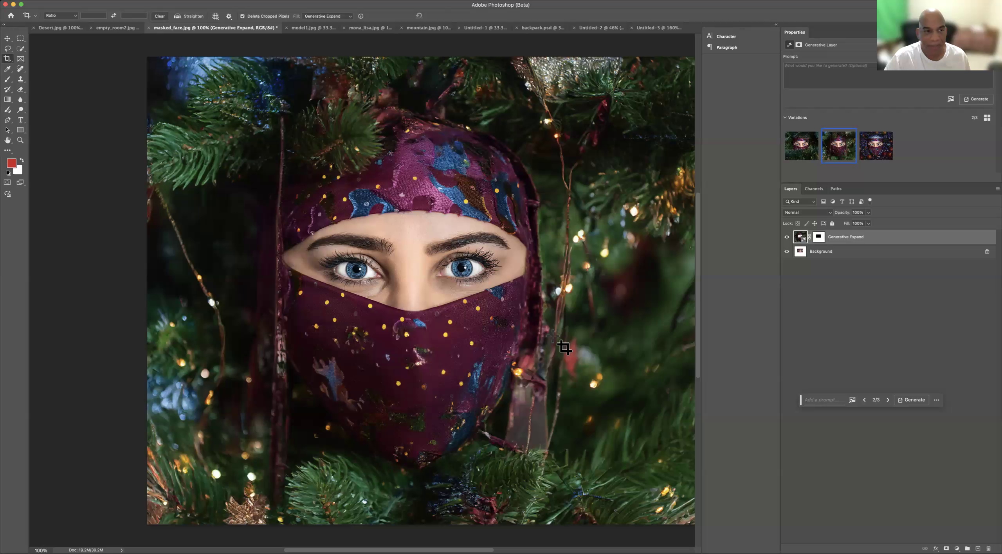
left_click(874, 162)
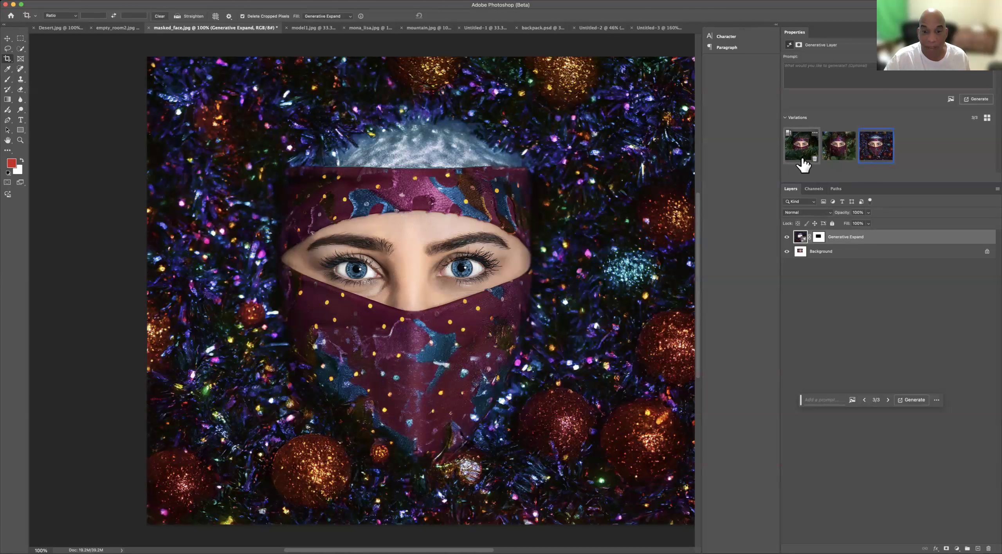
left_click(788, 238)
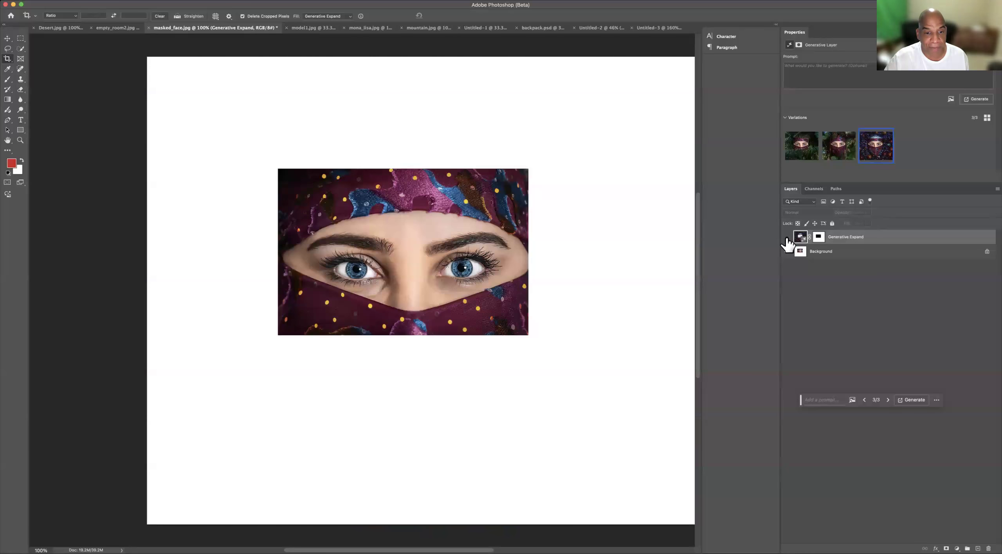
left_click(788, 238)
left_click(788, 238)
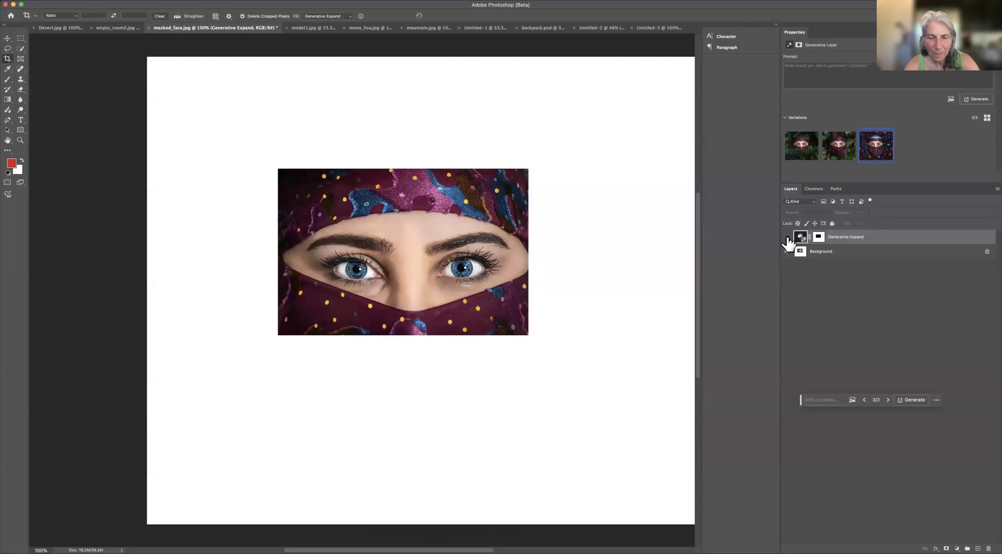
Return to the first variation and toggle the Background and Generative Expand layers' visibility to compare the image before and after.
left_click(799, 149)
left_click(787, 252)
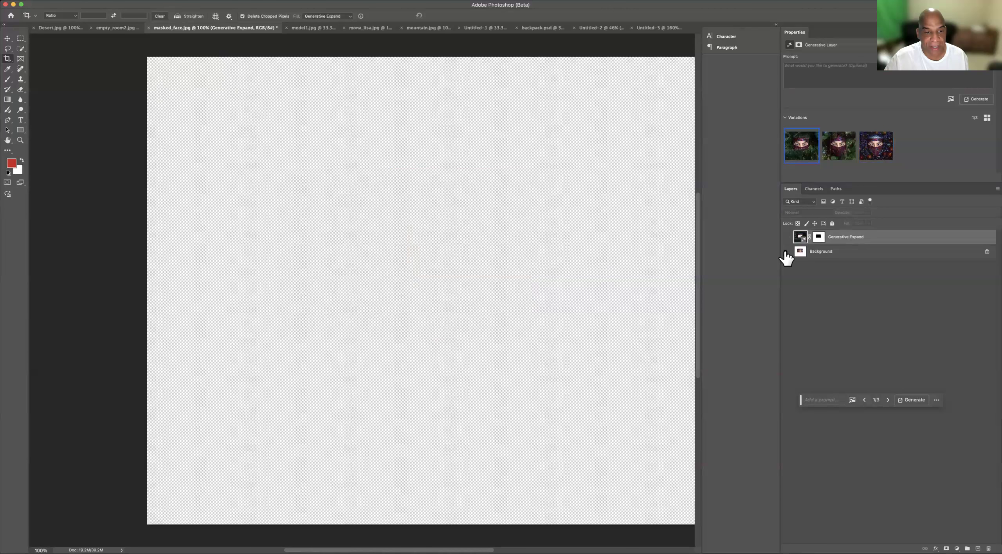
left_click(786, 252)
left_click(787, 237)
left_click(787, 238)
left_click(787, 237)
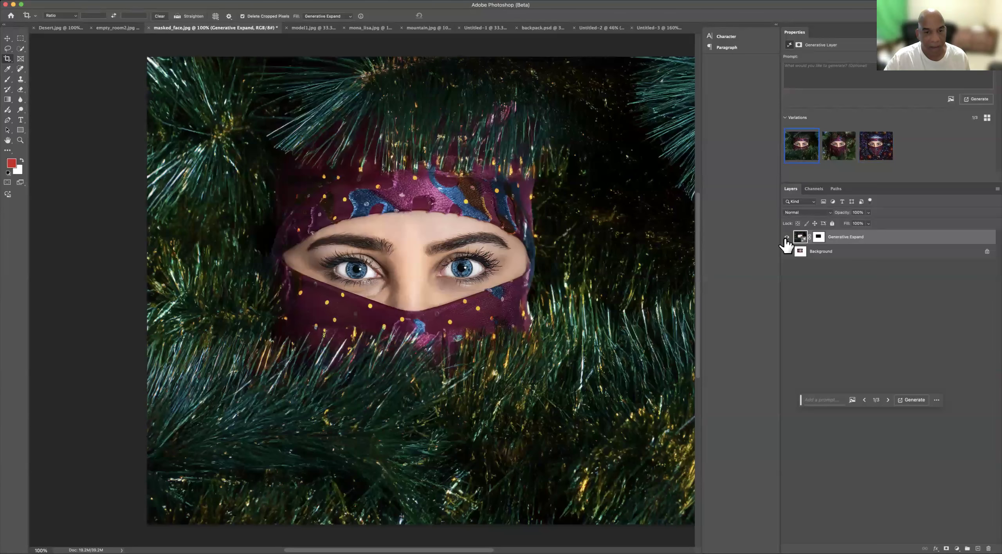
left_click(787, 237)
left_click(787, 238)
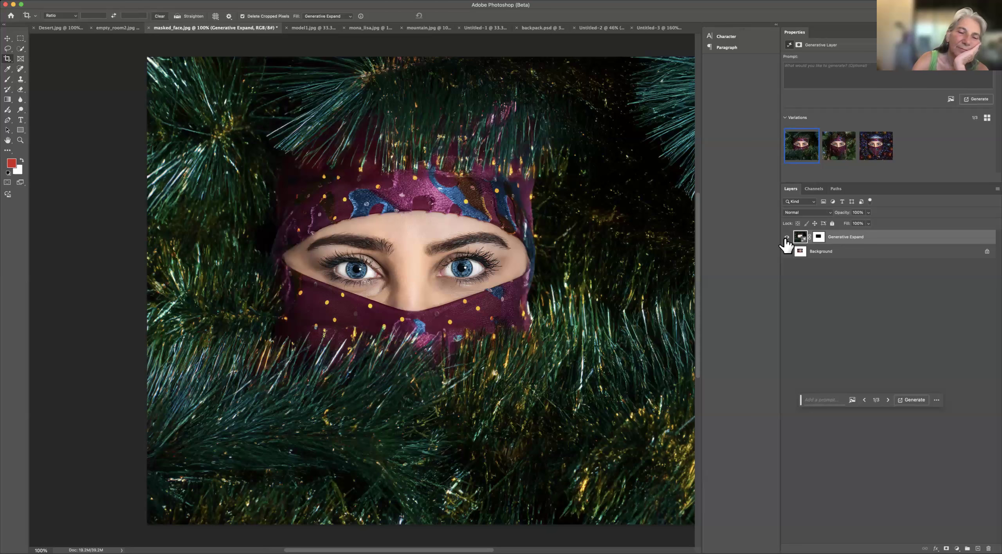
Generate new variations of the Generative Expand layer with the prompt "remove mask" and view the second and third ones.
left_click(794, 74)
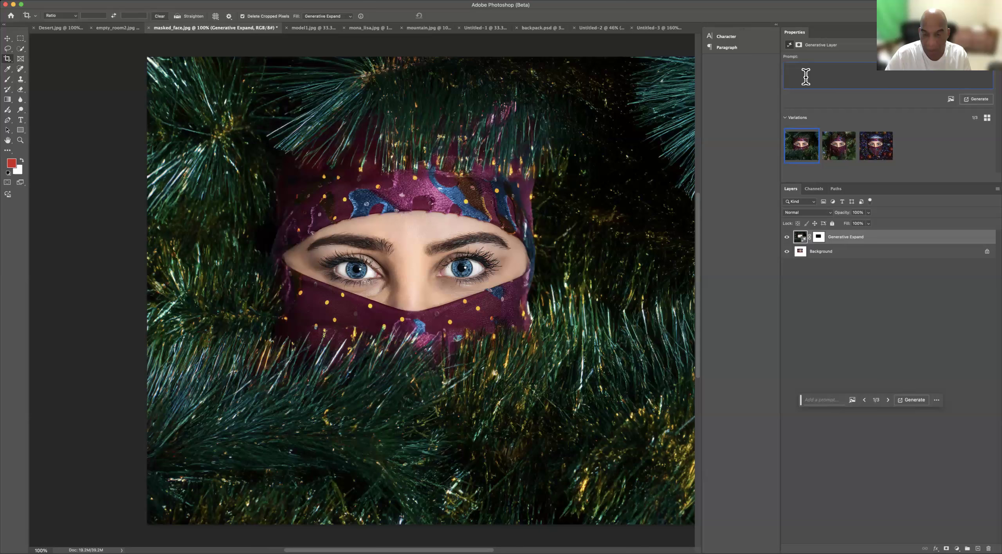
type("remove mask")
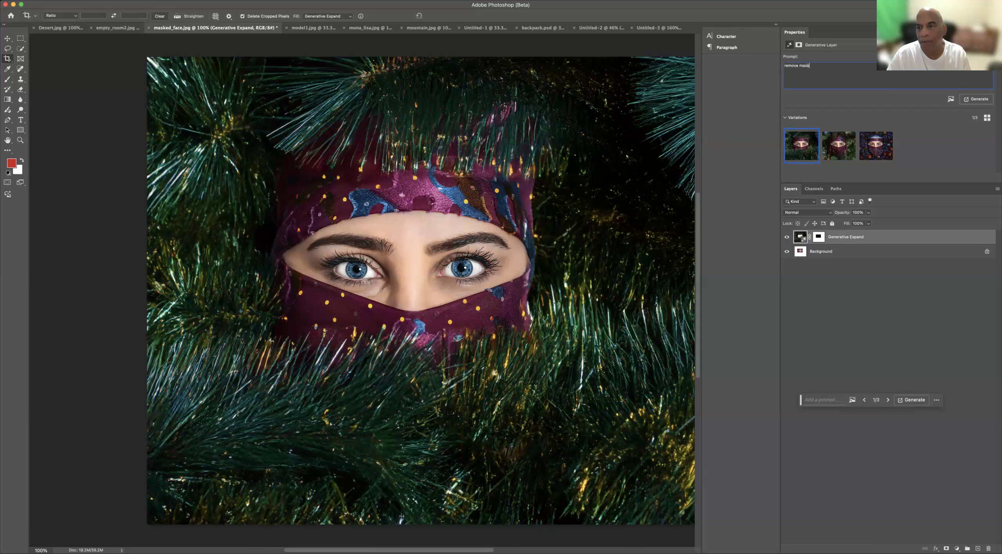
left_click(977, 99)
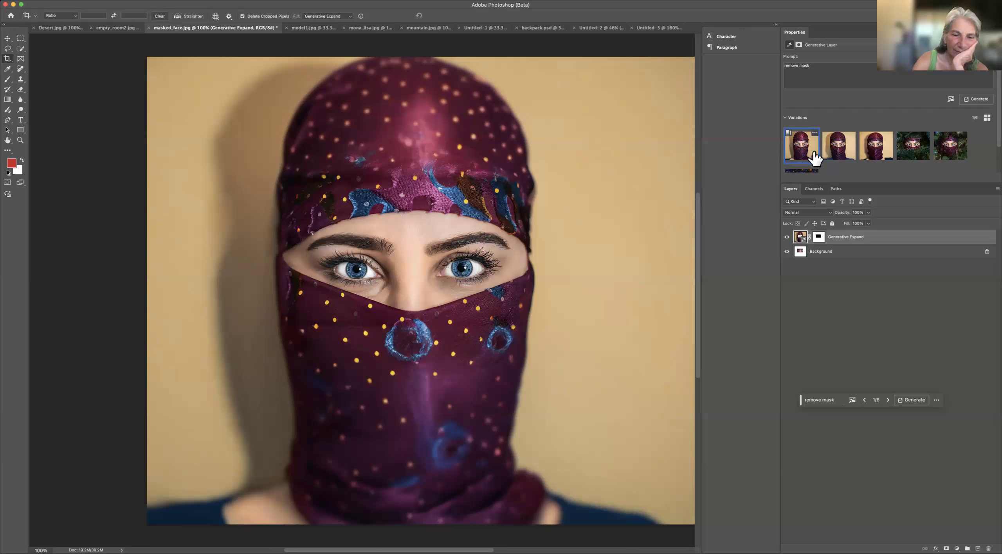
left_click(835, 157)
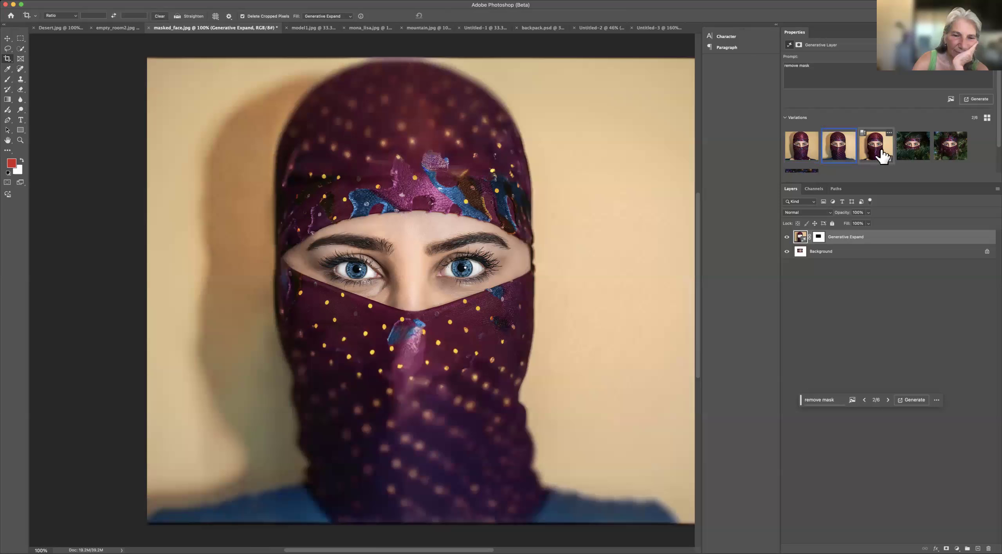
left_click(882, 155)
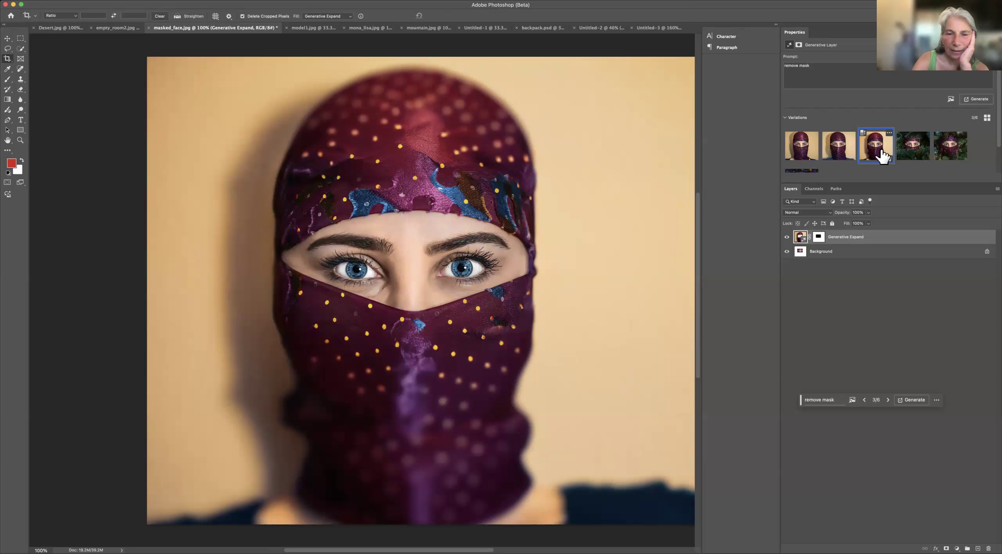
Replace the Generative Expand layer's prompt with "Change eyes to green" and generate new variations.
triple_click(818, 69)
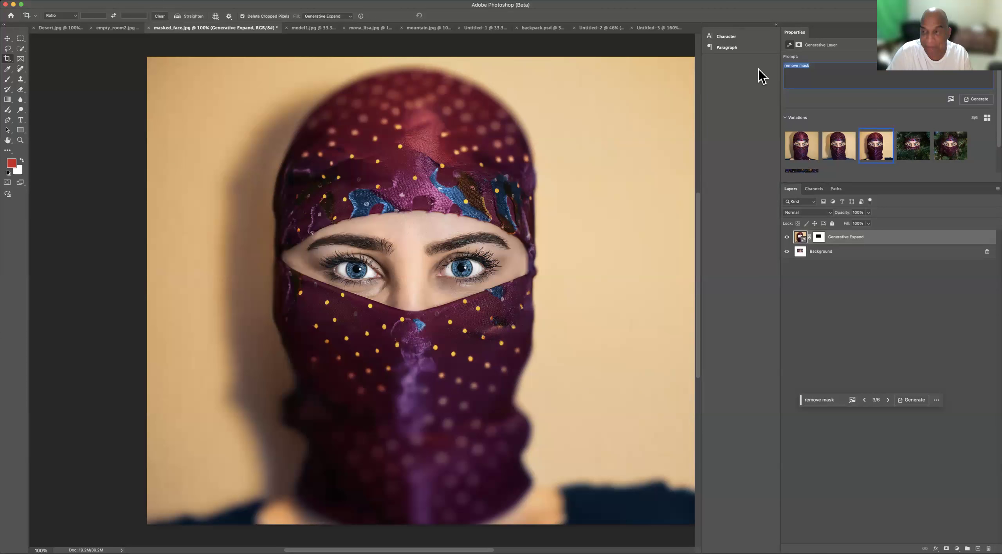
type("c")
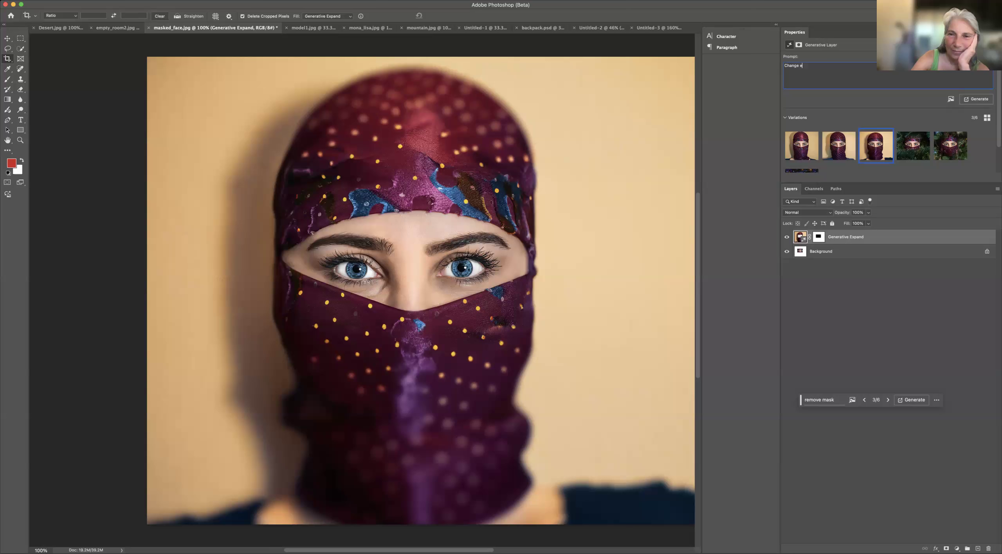
type("hange eyes to")
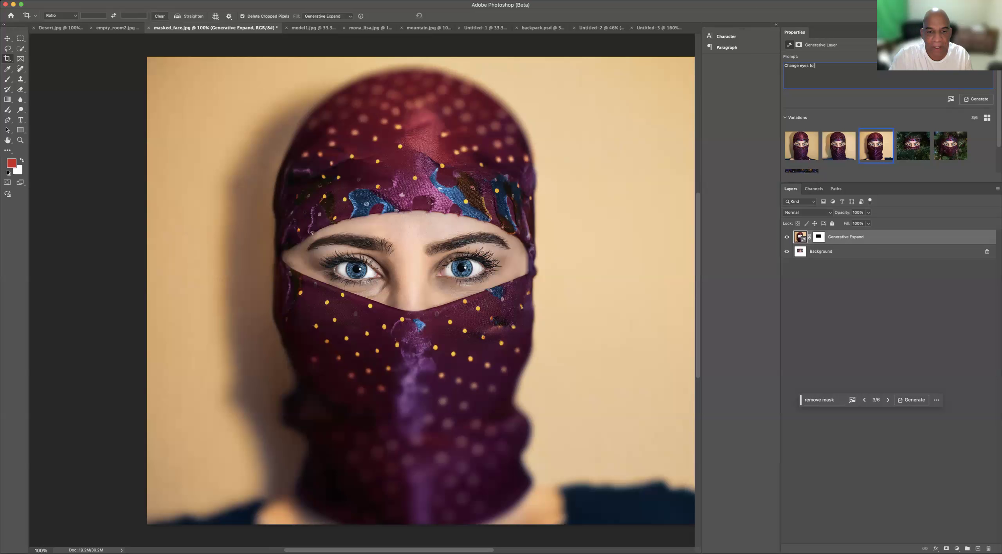
type(" green")
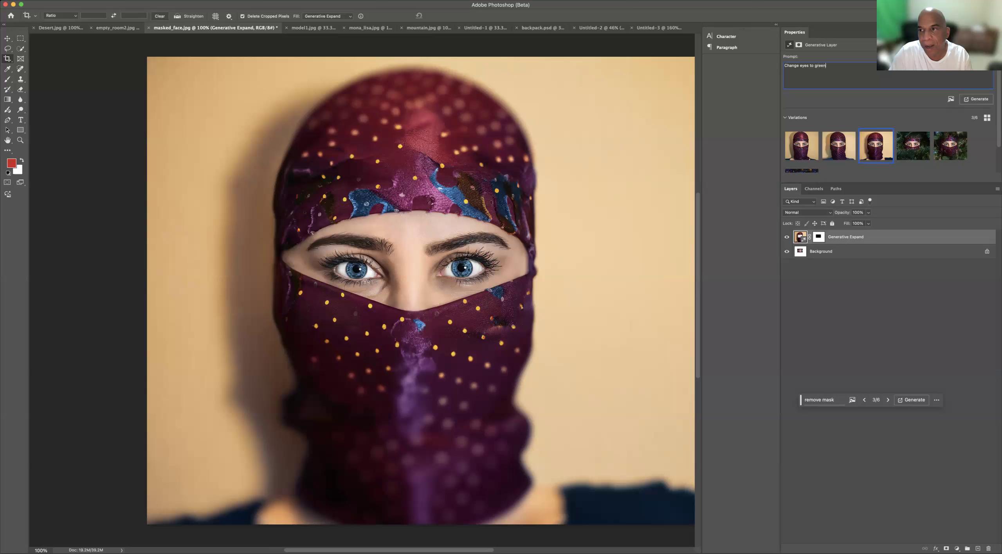
key("Return")
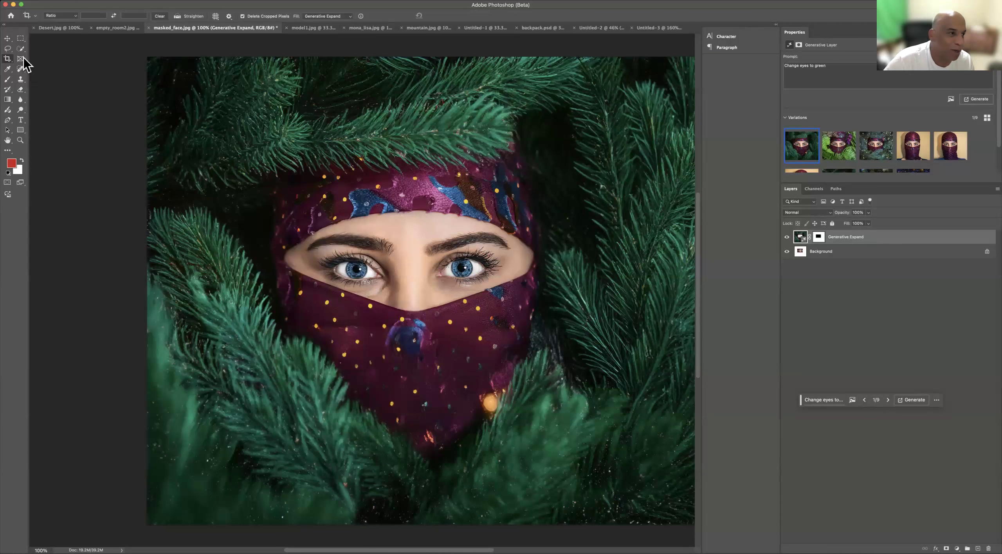
Select the irises of both eyes with the Elliptical Marquee tool, adding the second to the first selection.
left_click(20, 38)
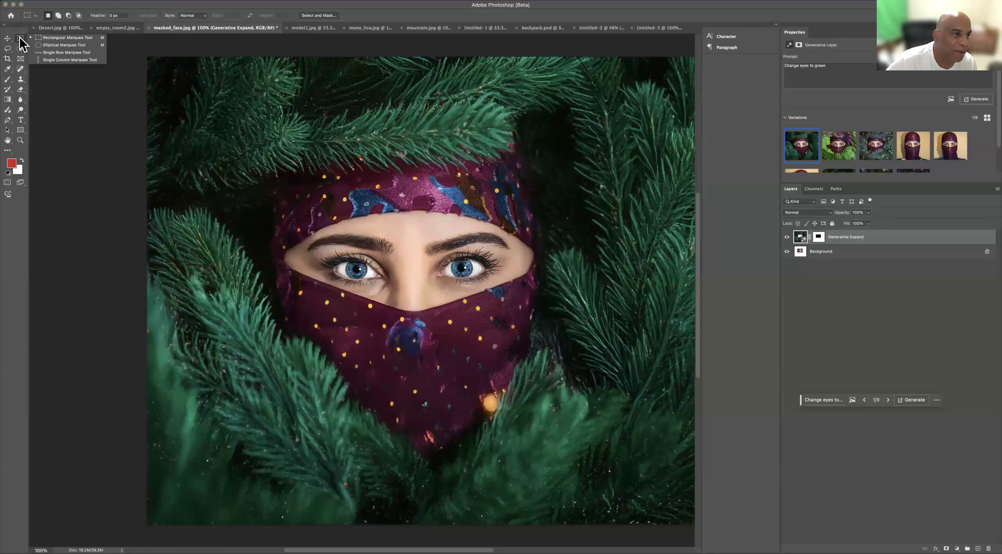
left_click(88, 45)
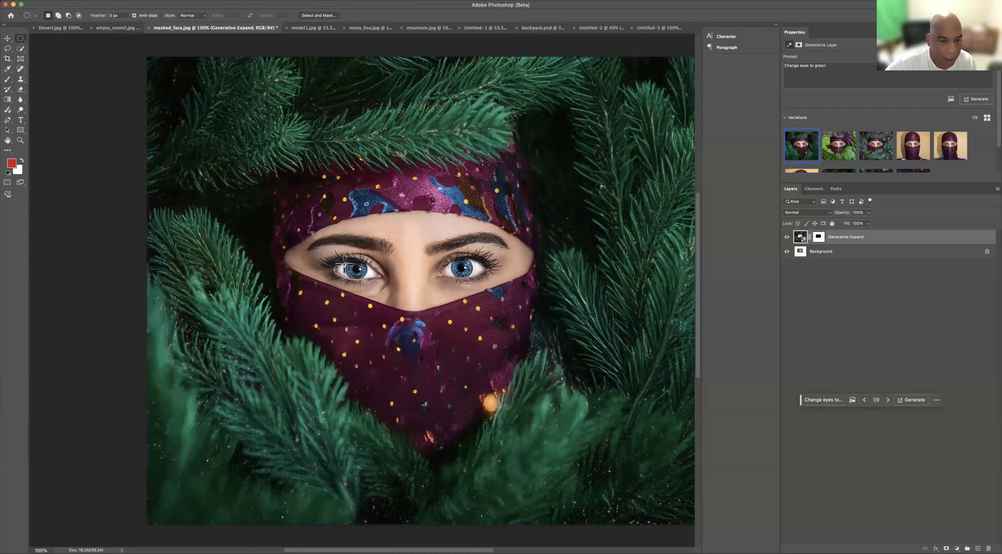
left_click_drag(344, 259, 377, 279)
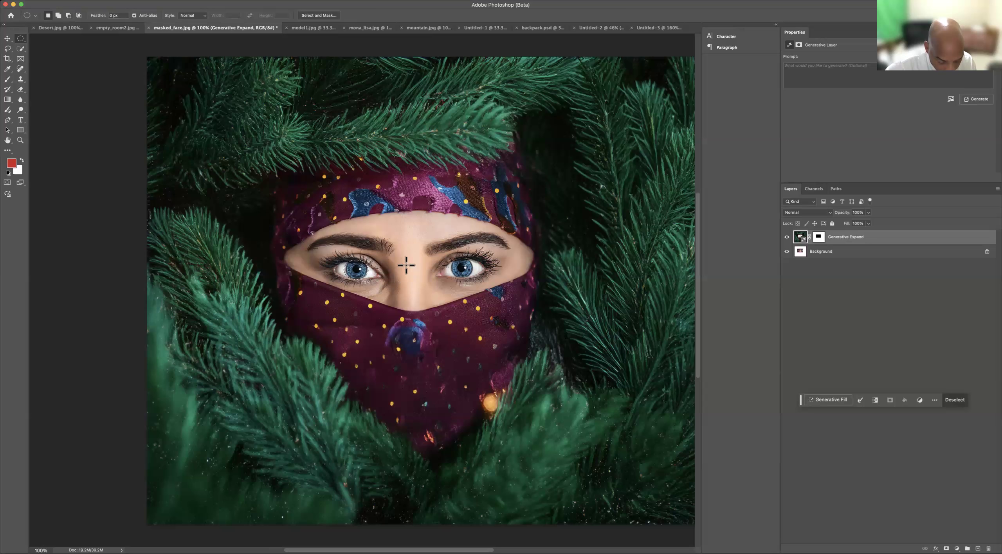
key("shift")
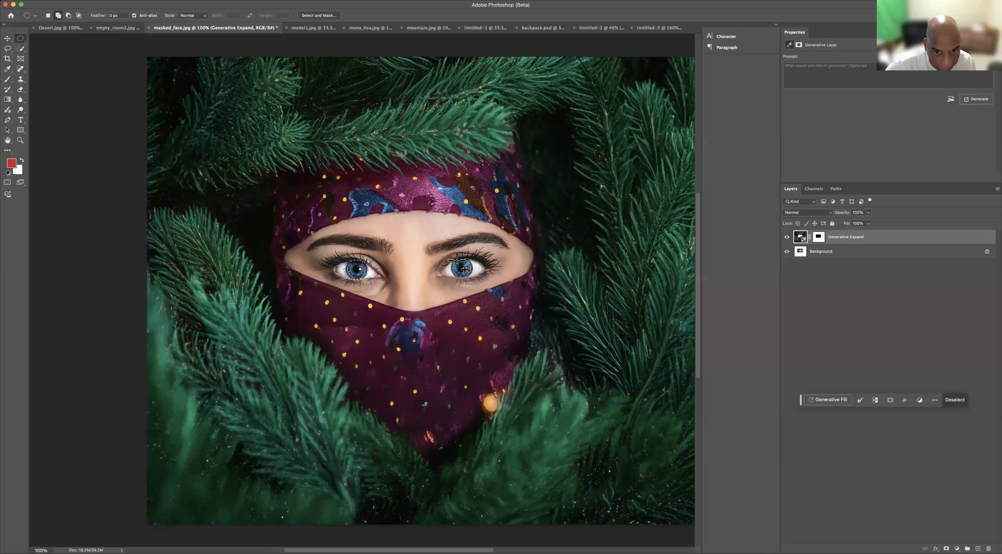
left_click_drag(453, 260, 473, 278)
Generate a fill for the selected irises with the prompt "green eyes".
left_click(830, 72)
type("green eyes")
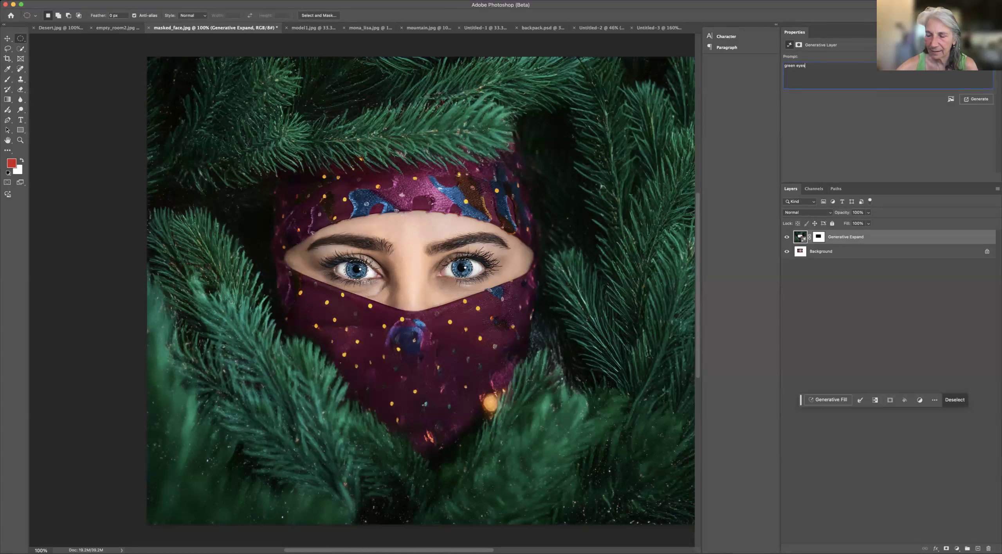
key("Return")
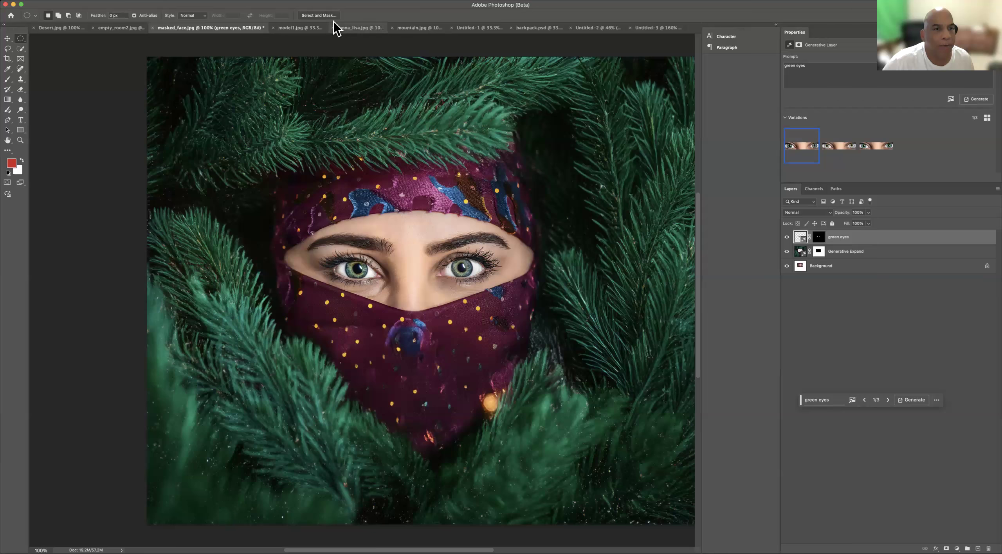
Switch to the Untitled-1 document and draw a loose Lasso selection around the whole woman with the backpack.
left_click(352, 28)
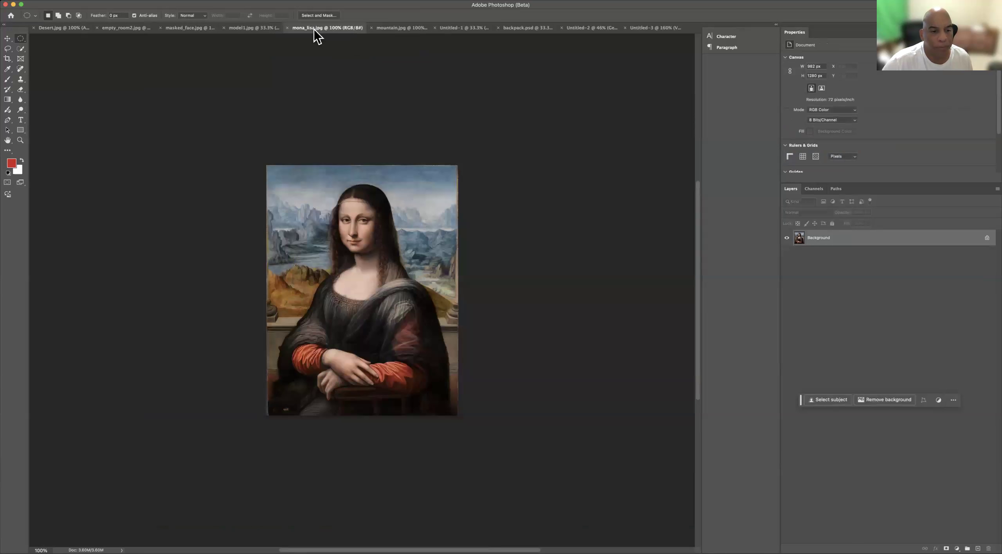
left_click(463, 28)
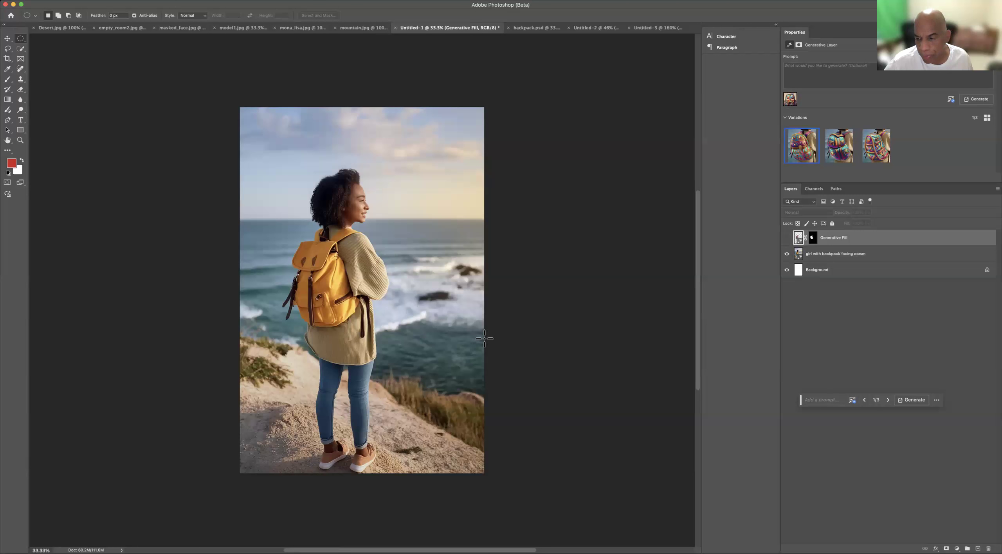
left_click(915, 400)
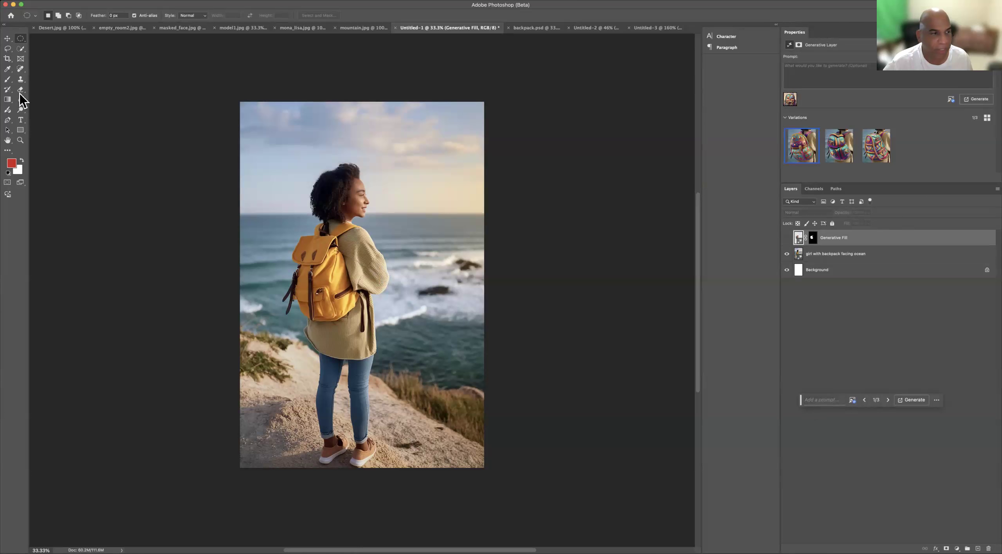
left_click(7, 48)
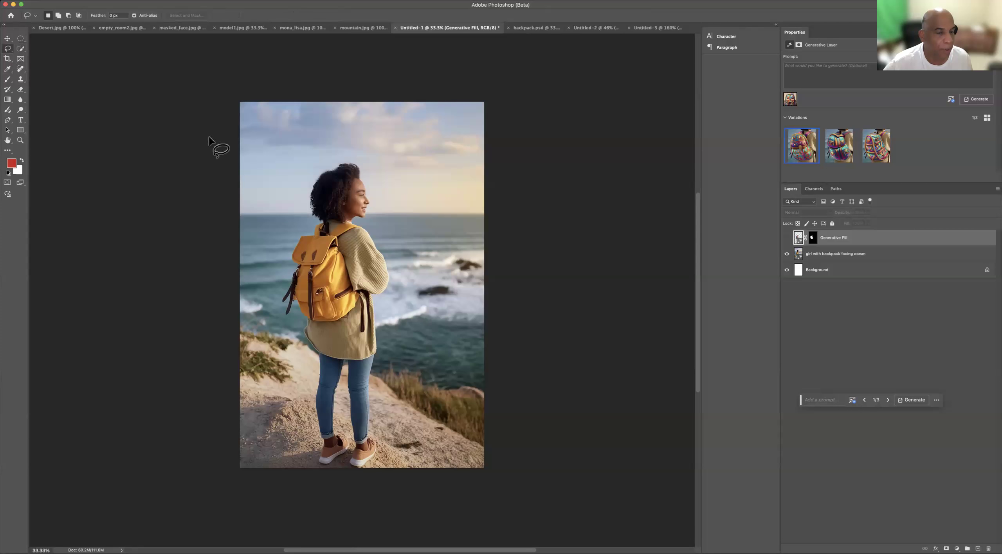
mouse_move(307, 180)
left_mouse_down()
mouse_move(355, 165)
mouse_move(401, 276)
mouse_move(379, 318)
mouse_move(379, 436)
mouse_move(370, 461)
mouse_move(342, 465)
mouse_move(310, 451)
mouse_move(315, 356)
mouse_move(277, 287)
mouse_move(310, 177)
left_mouse_up()
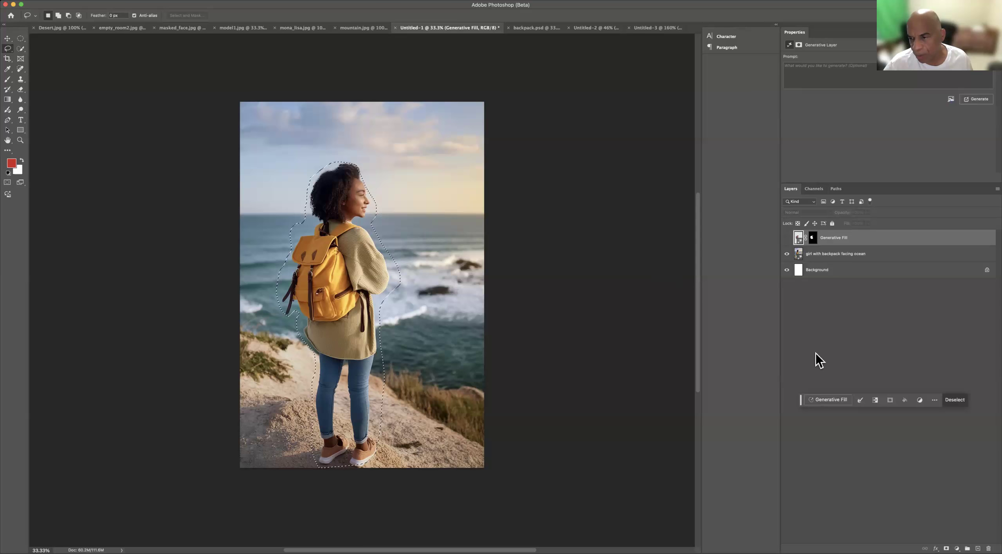
Move the contextual task bar next to the image, check its additional options, and open the Generative Fill prompt for the selection.
left_click_drag(802, 403, 626, 278)
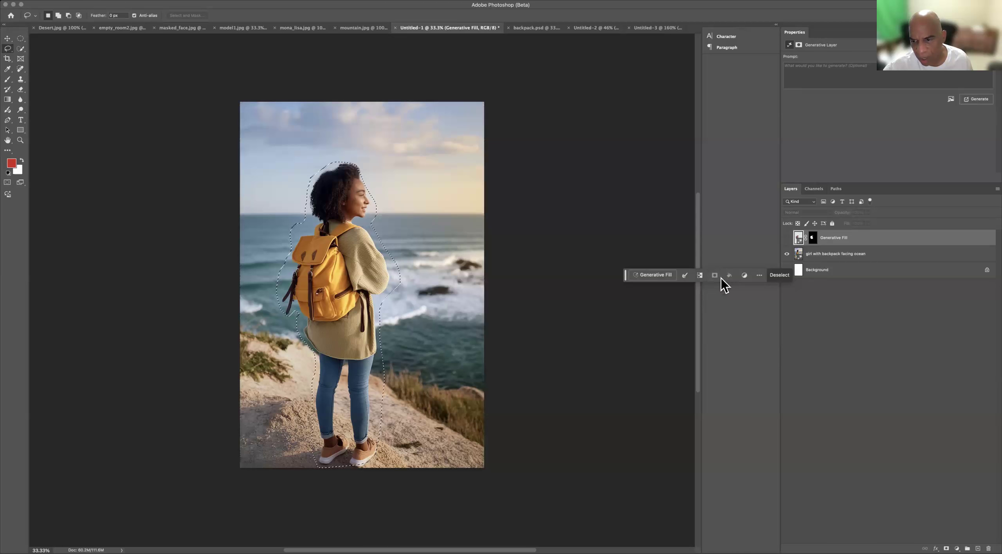
left_click(760, 276)
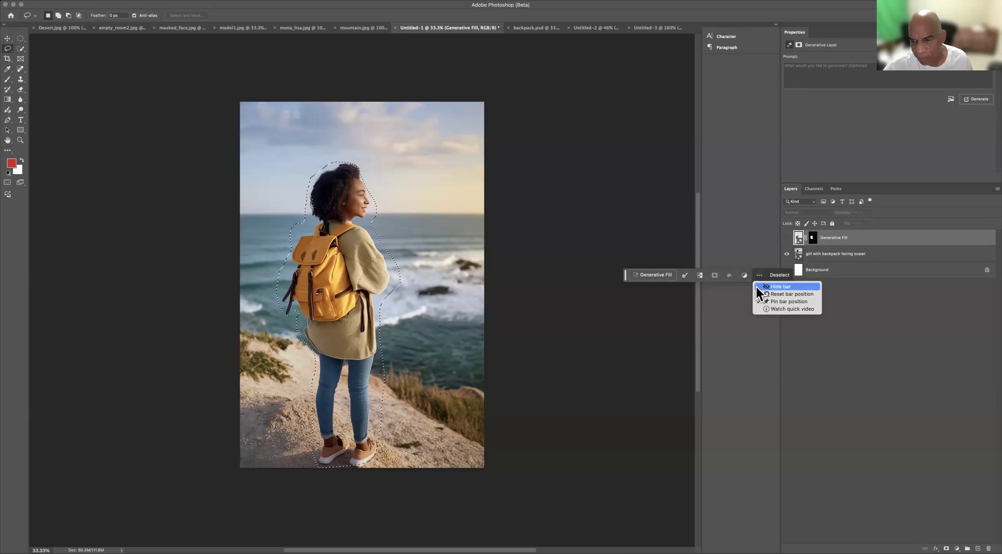
left_click(662, 276)
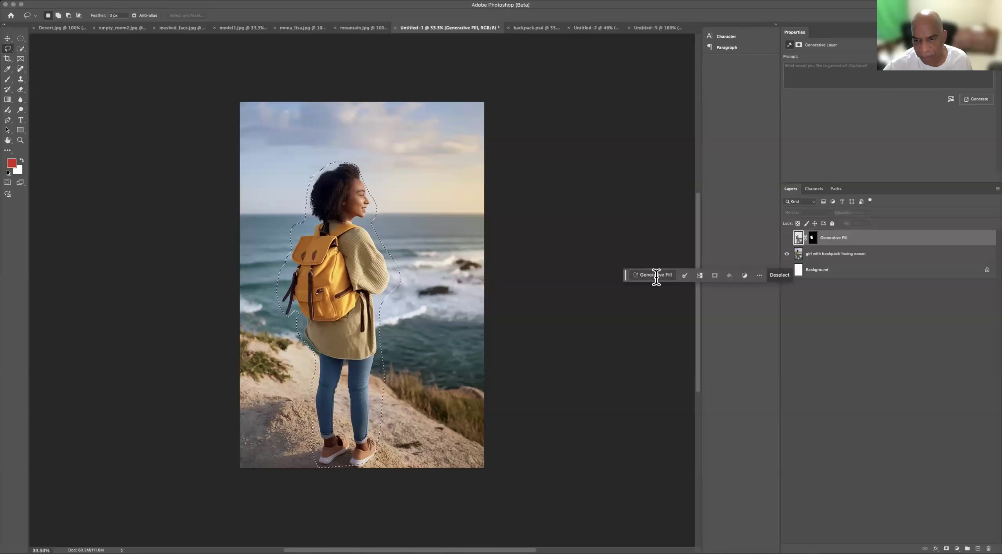
left_click(654, 275)
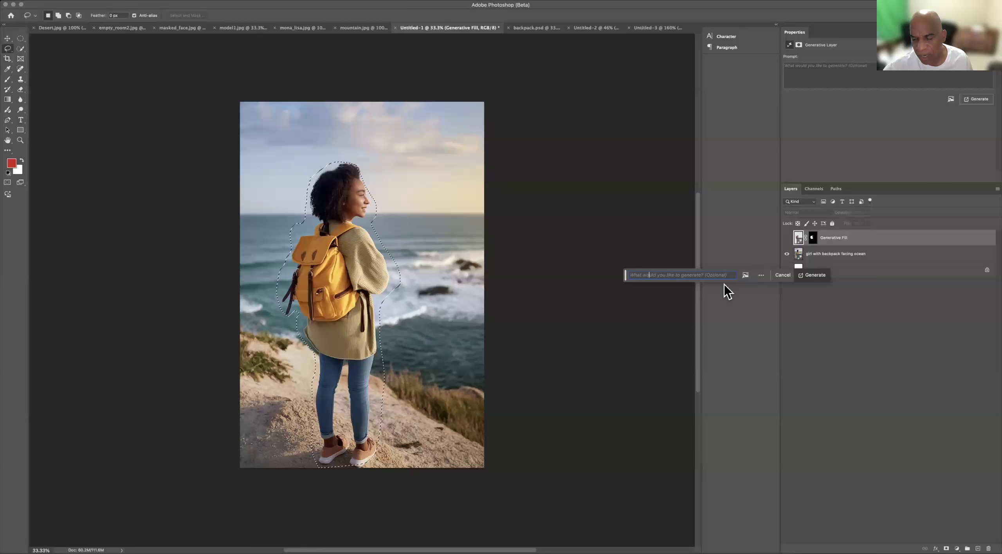